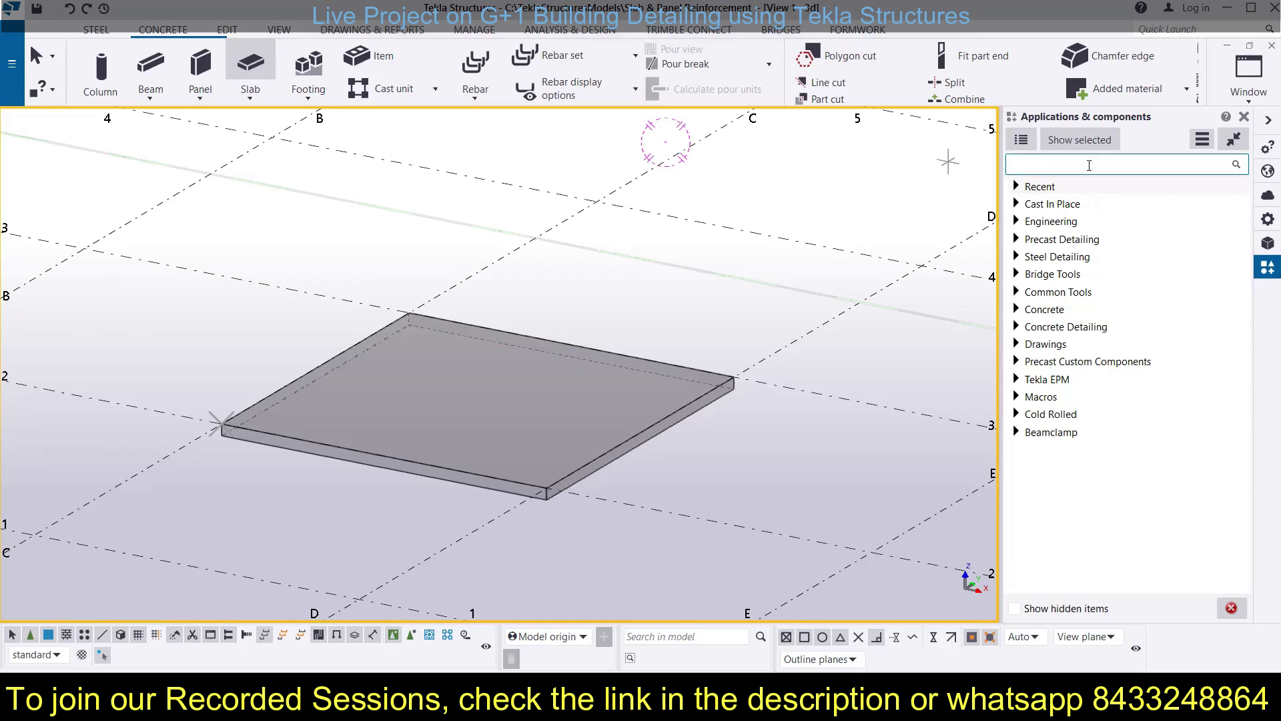
# Search the components for "mes" and apply Mesh Bars to the existing concrete slab
pyautogui.write('mes')
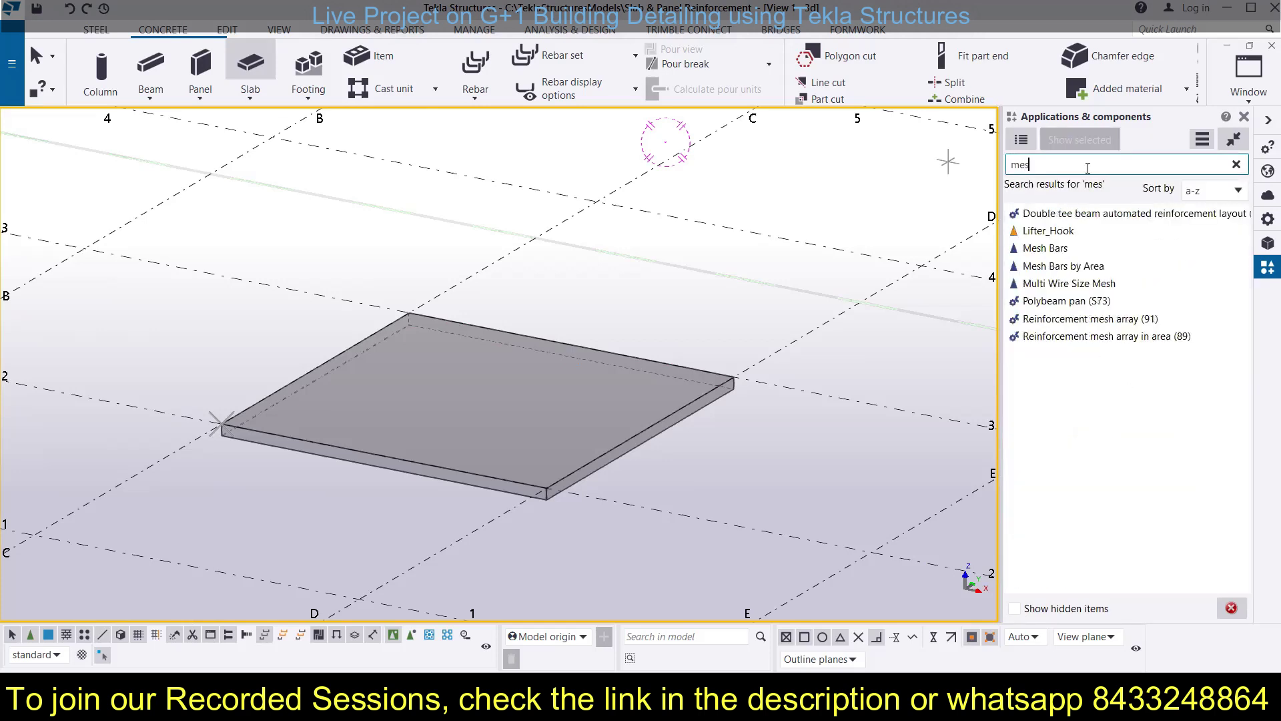
pyautogui.click(1053, 248)
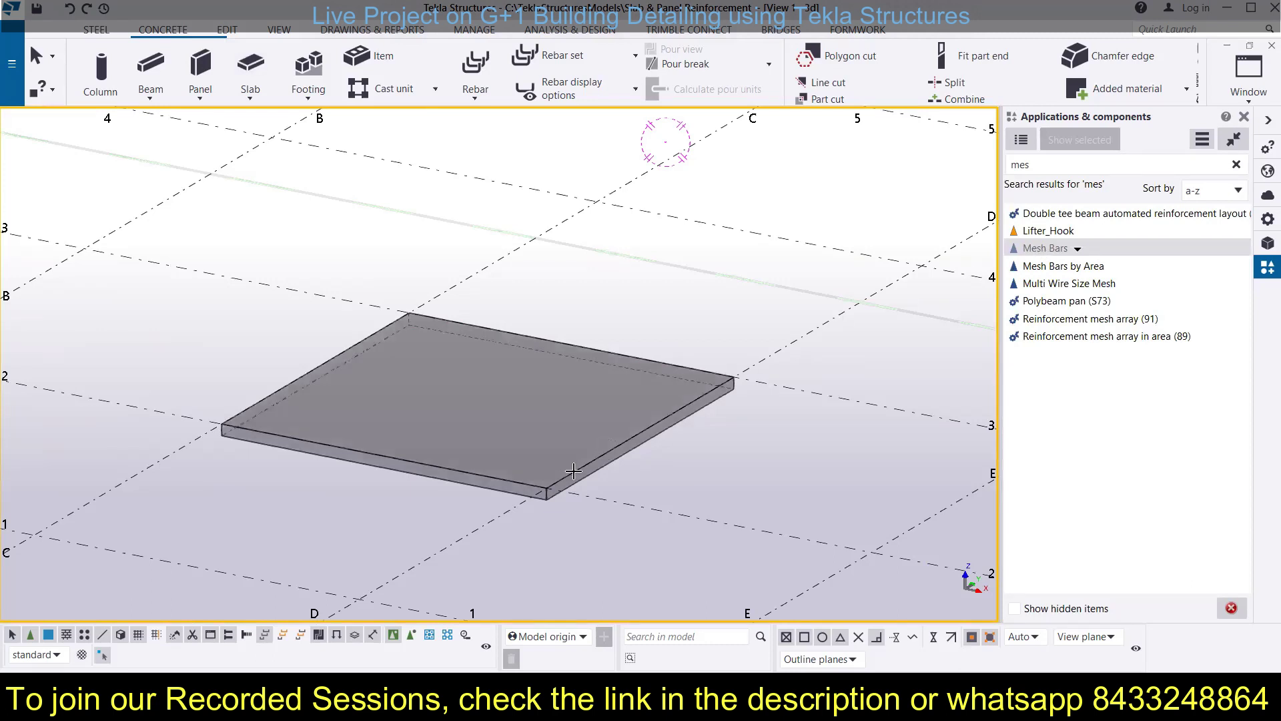
pyautogui.click(525, 491)
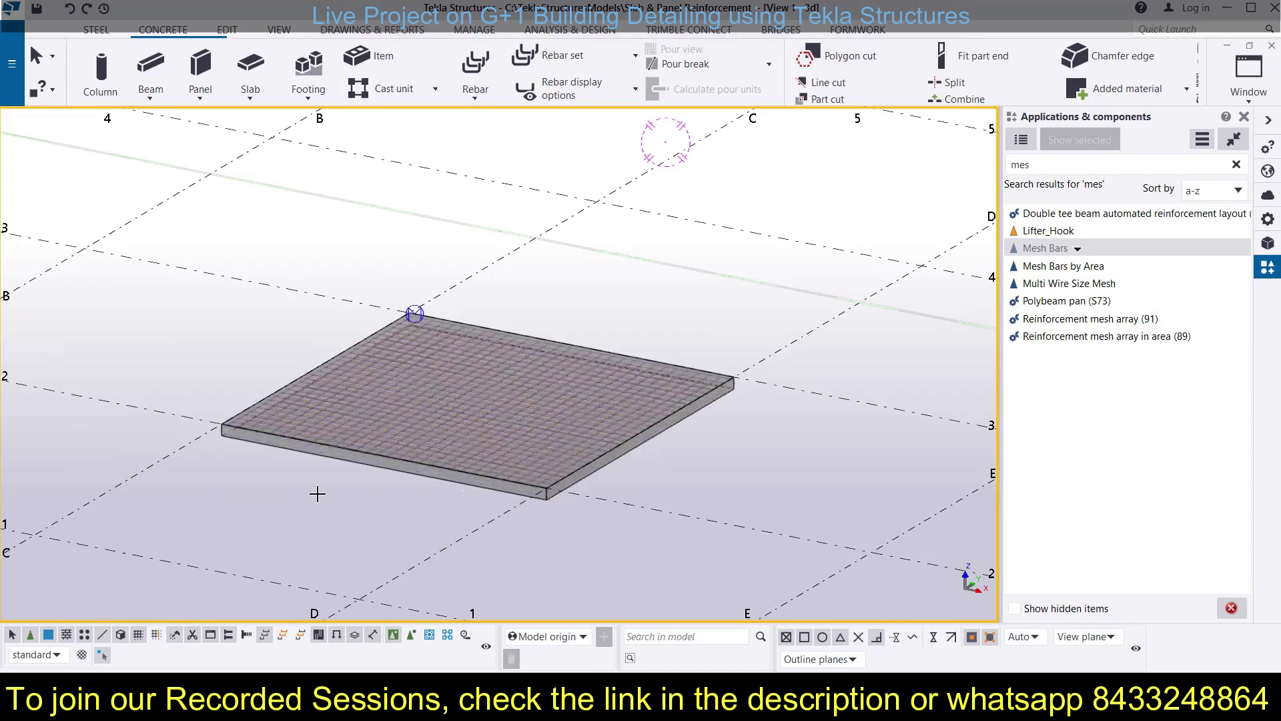
# Display the slab as wireframe so the mesh bars inside it can be inspected
pyautogui.scroll(2, 241, 462)
pyautogui.scroll(3, 273, 403)
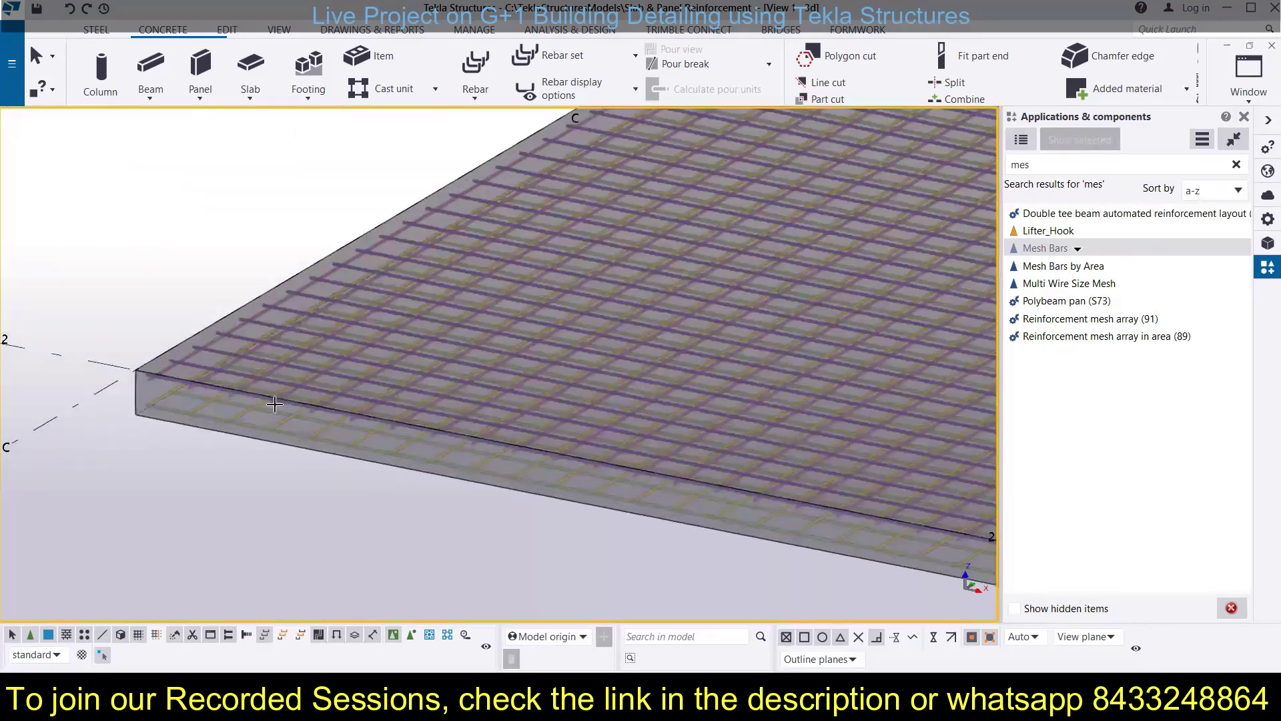
pyautogui.scroll(-5, 189, 399)
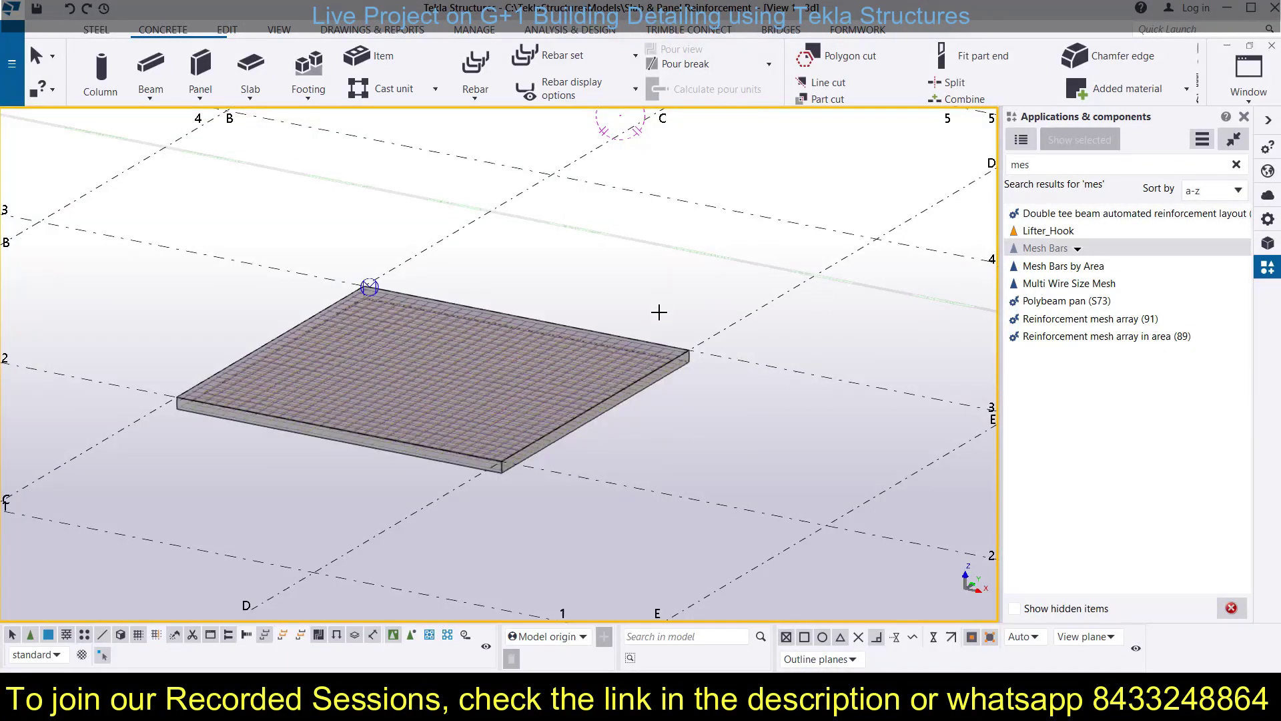
pyautogui.scroll(5, 470, 459)
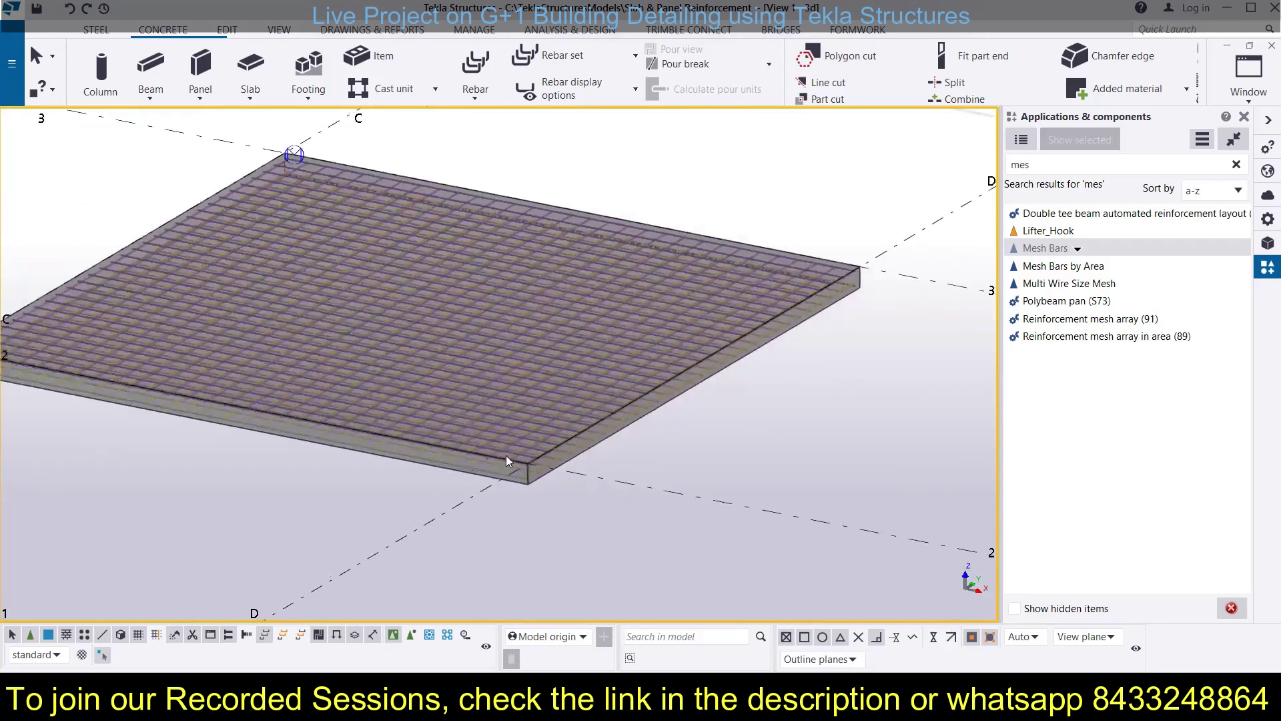
pyautogui.scroll(2, 478, 467)
pyautogui.hotkey('ctrl', '1')
# Open the slab's Mesh Bars properties, review the cover, bar size and spacing settings, and close them without changes
pyautogui.click(458, 447)
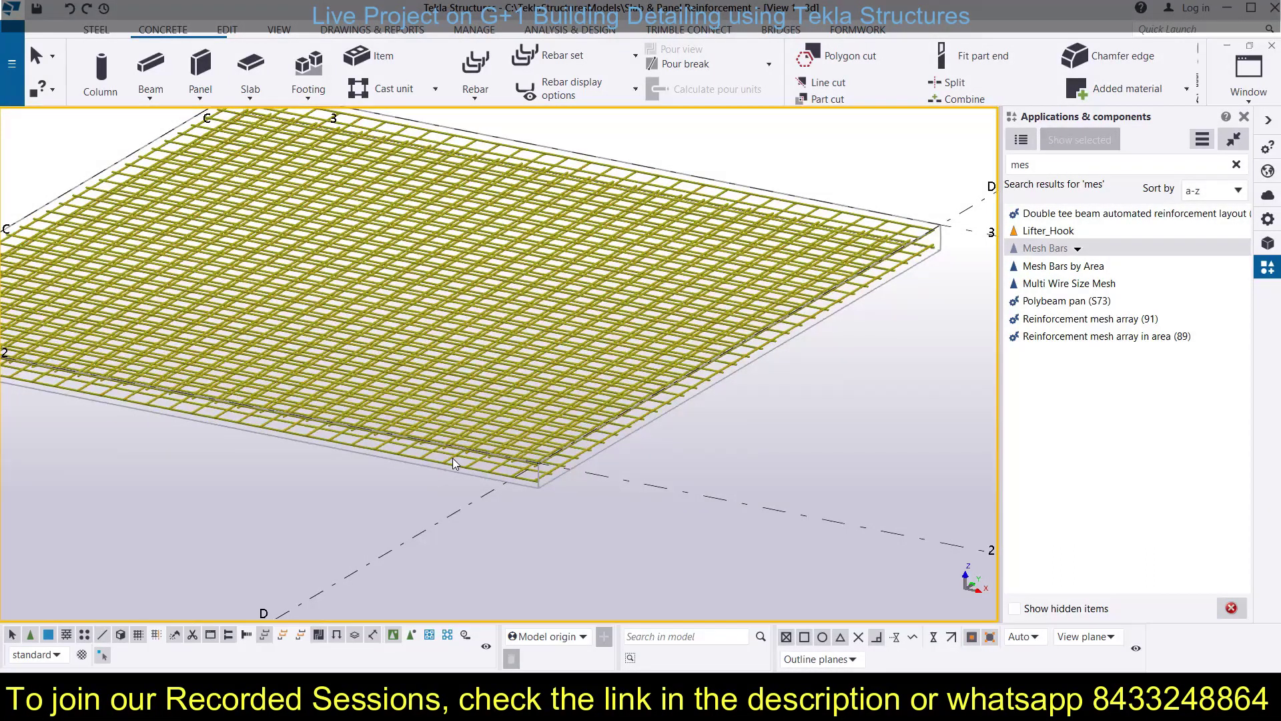
pyautogui.click(453, 460)
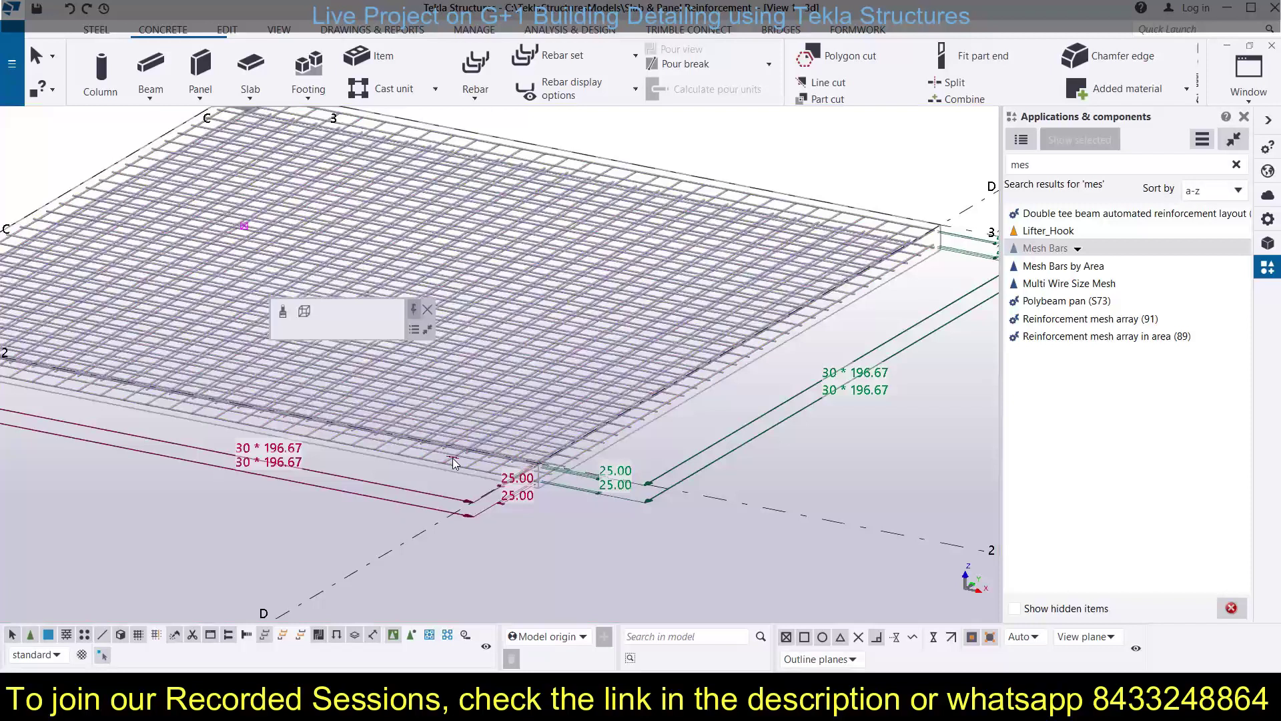
pyautogui.doubleClick(453, 485)
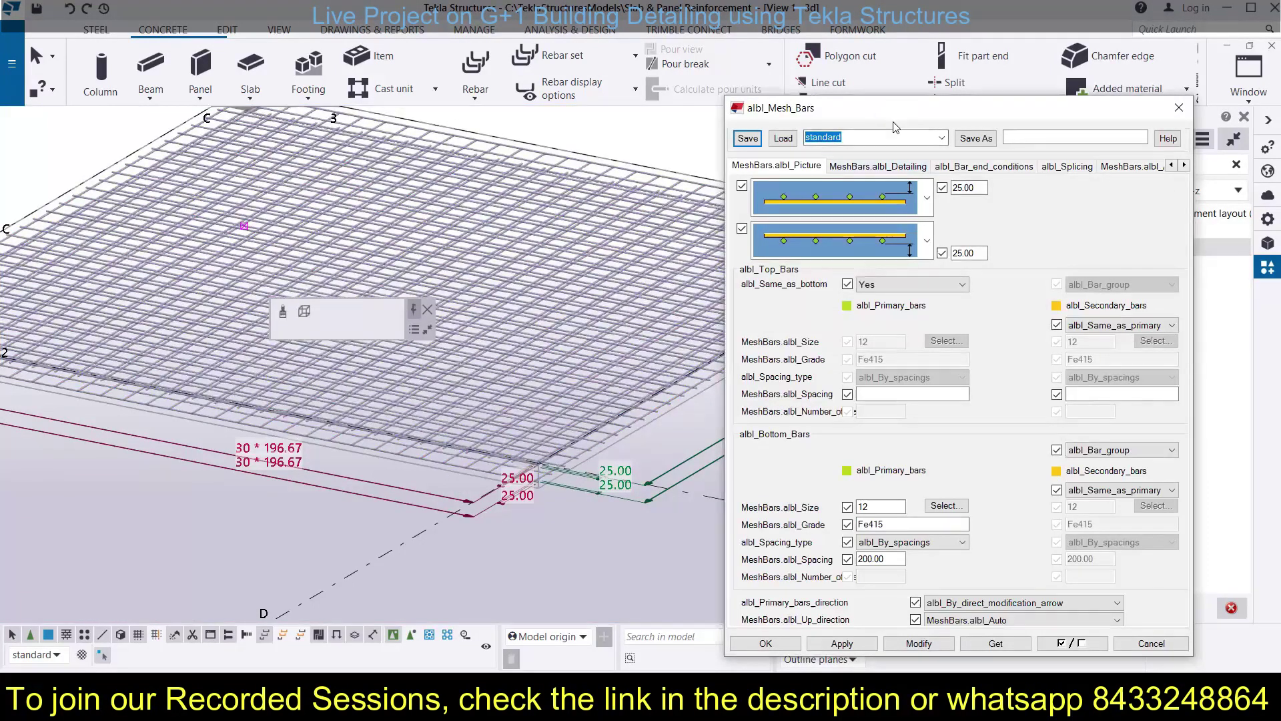
pyautogui.moveTo(898, 117); pyautogui.dragTo(907, 89)
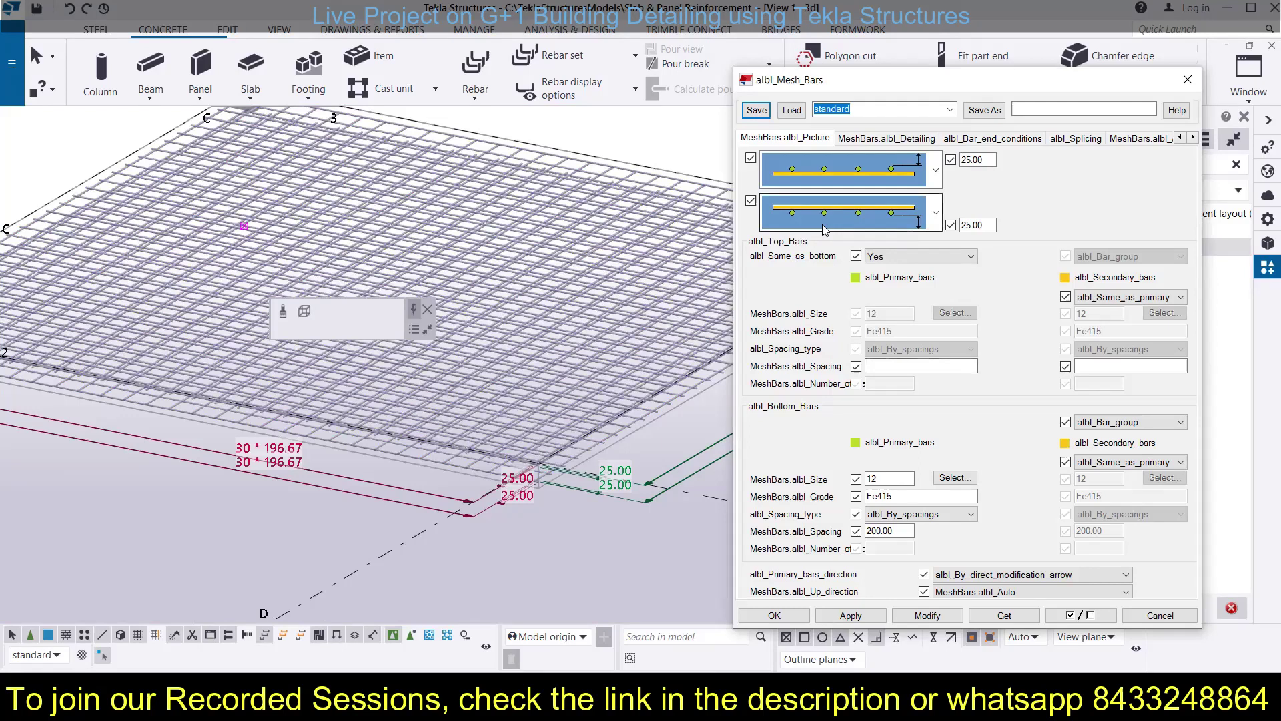
pyautogui.click(1187, 80)
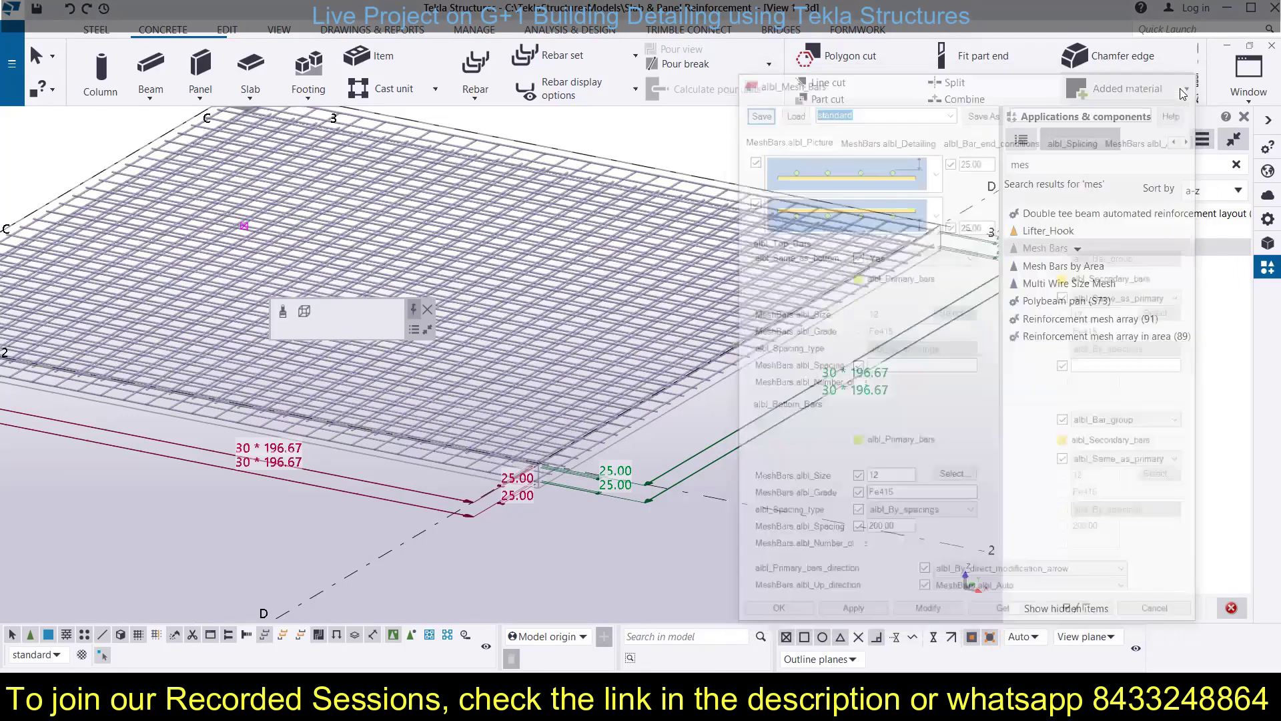
# Create a 6000 by 6000 slab between grid lines E–F and 2–3
pyautogui.click(571, 332)
pyautogui.scroll(-5, 571, 332)
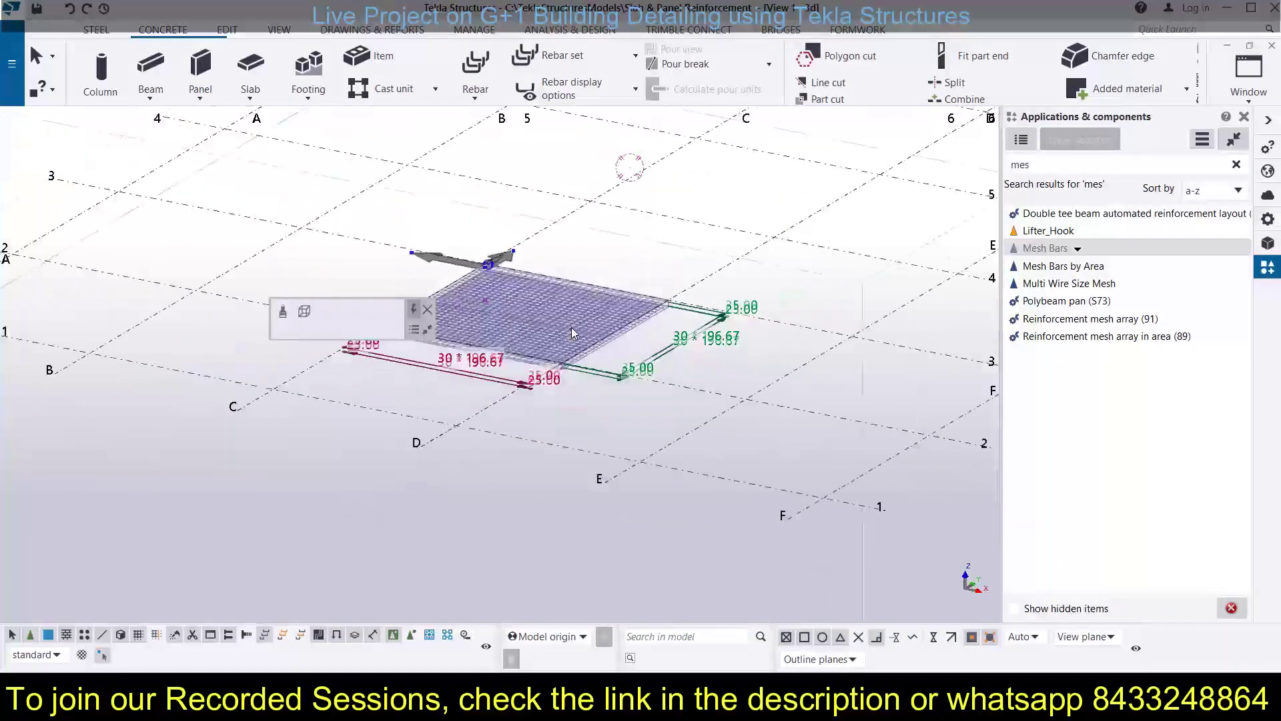
pyautogui.scroll(-3, 572, 327)
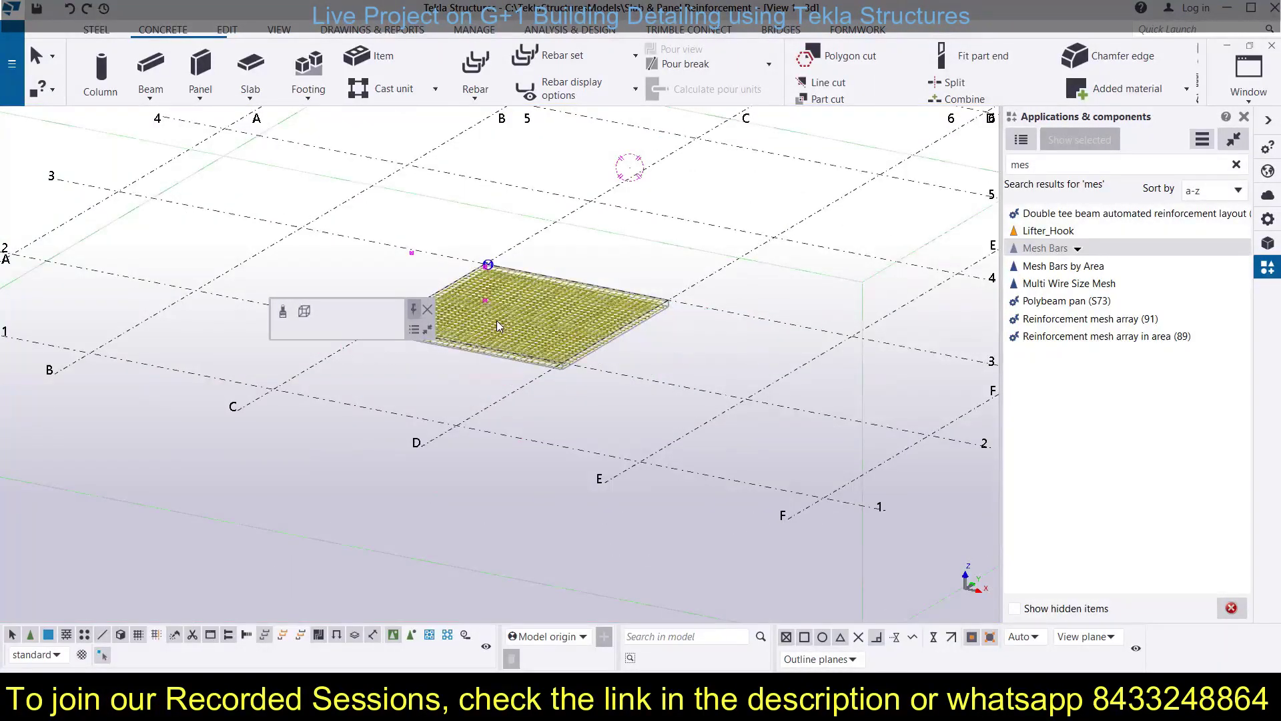
pyautogui.scroll(-2, 496, 326)
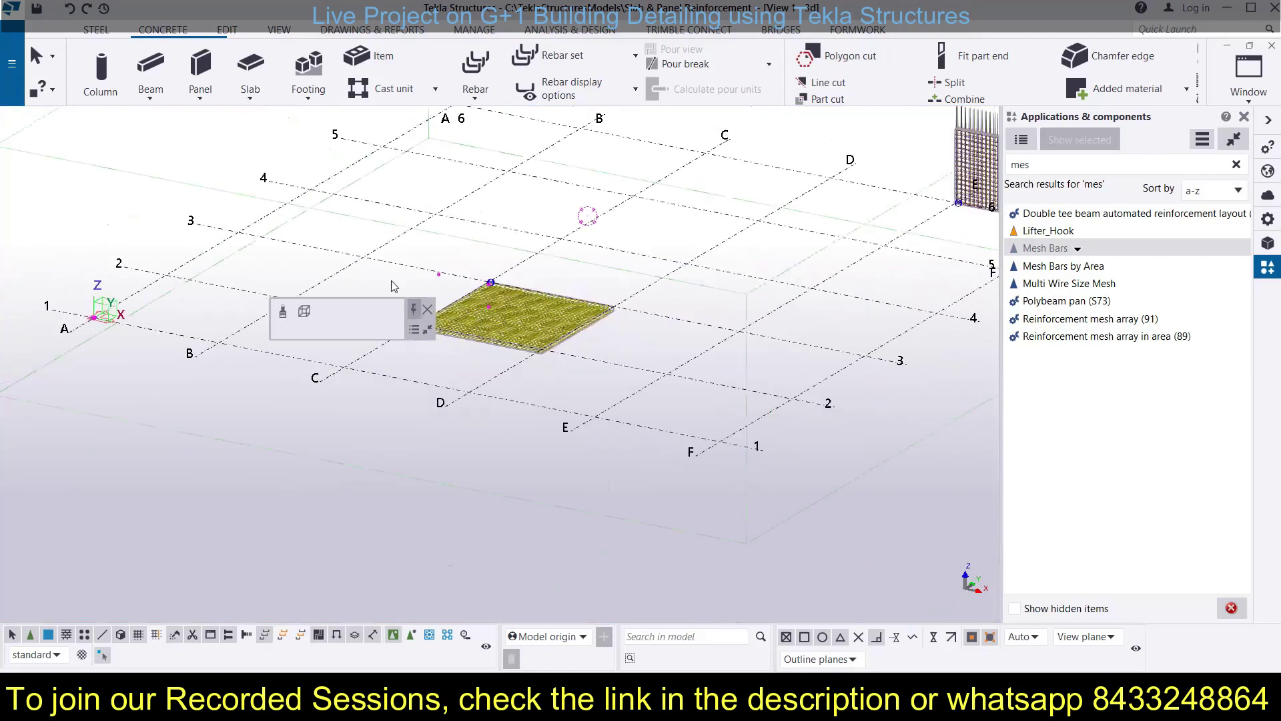
pyautogui.click(250, 73)
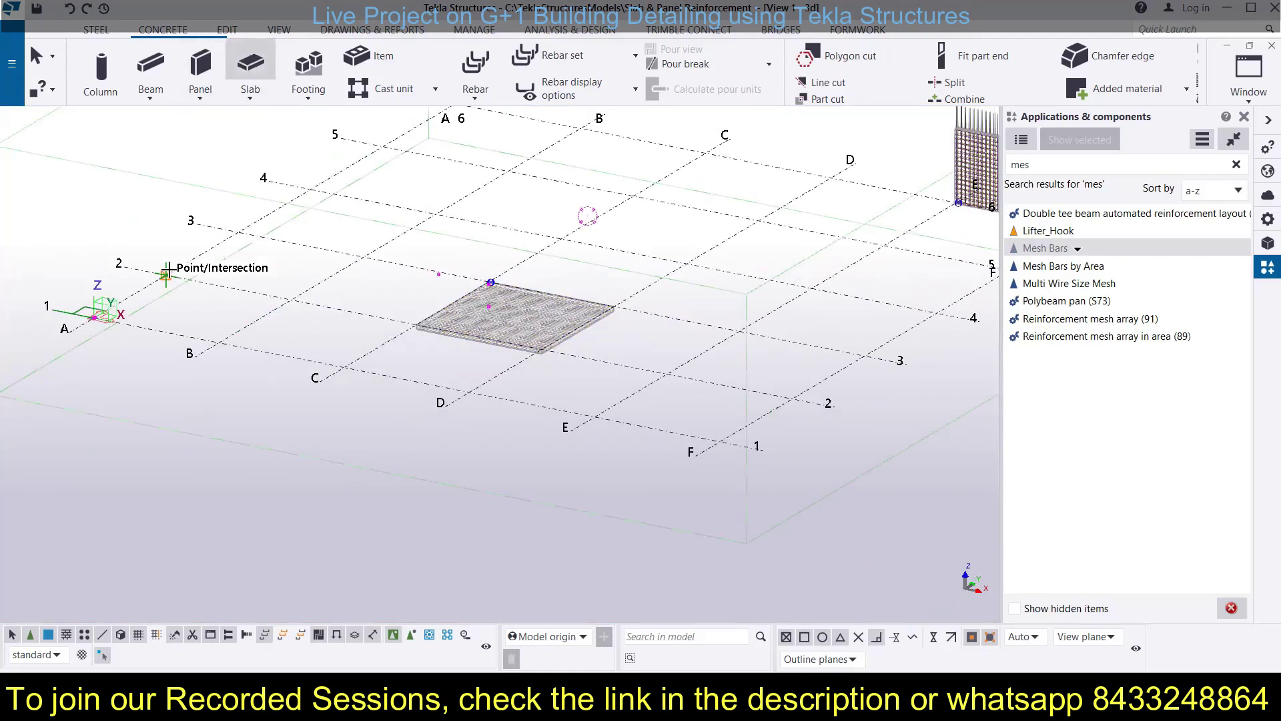
pyautogui.click(667, 373)
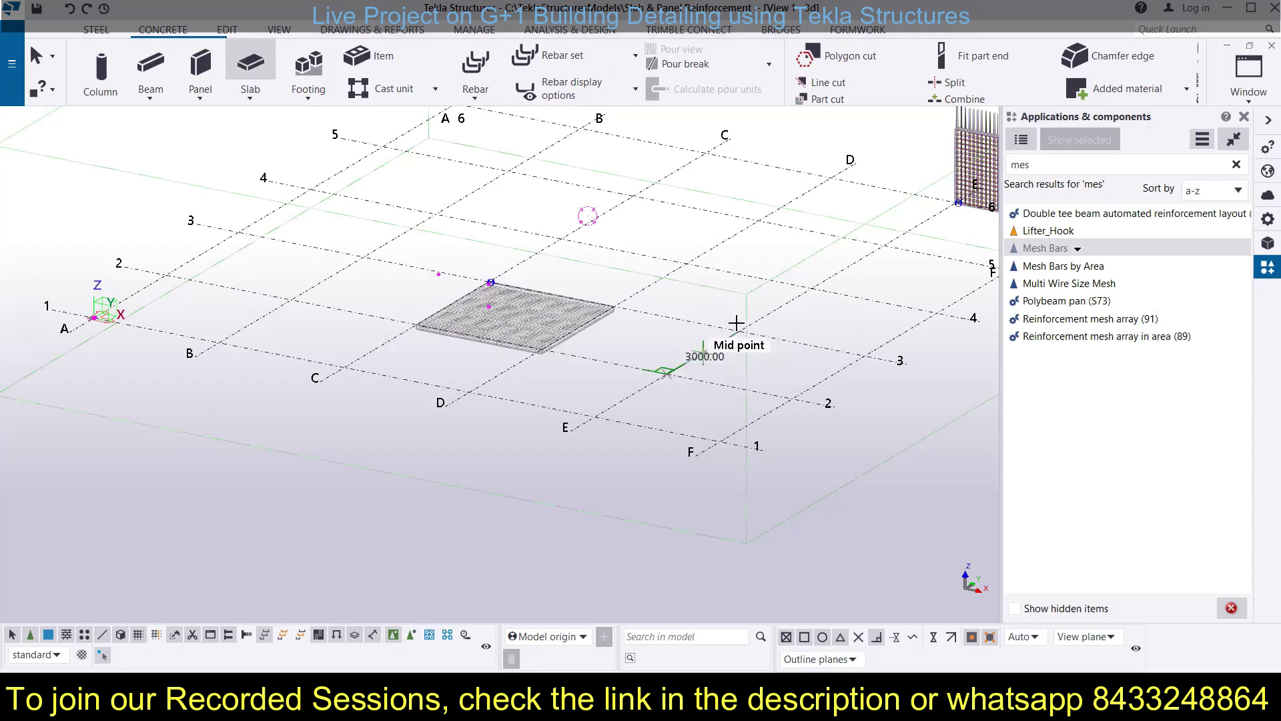
pyautogui.click(738, 331)
pyautogui.click(866, 354)
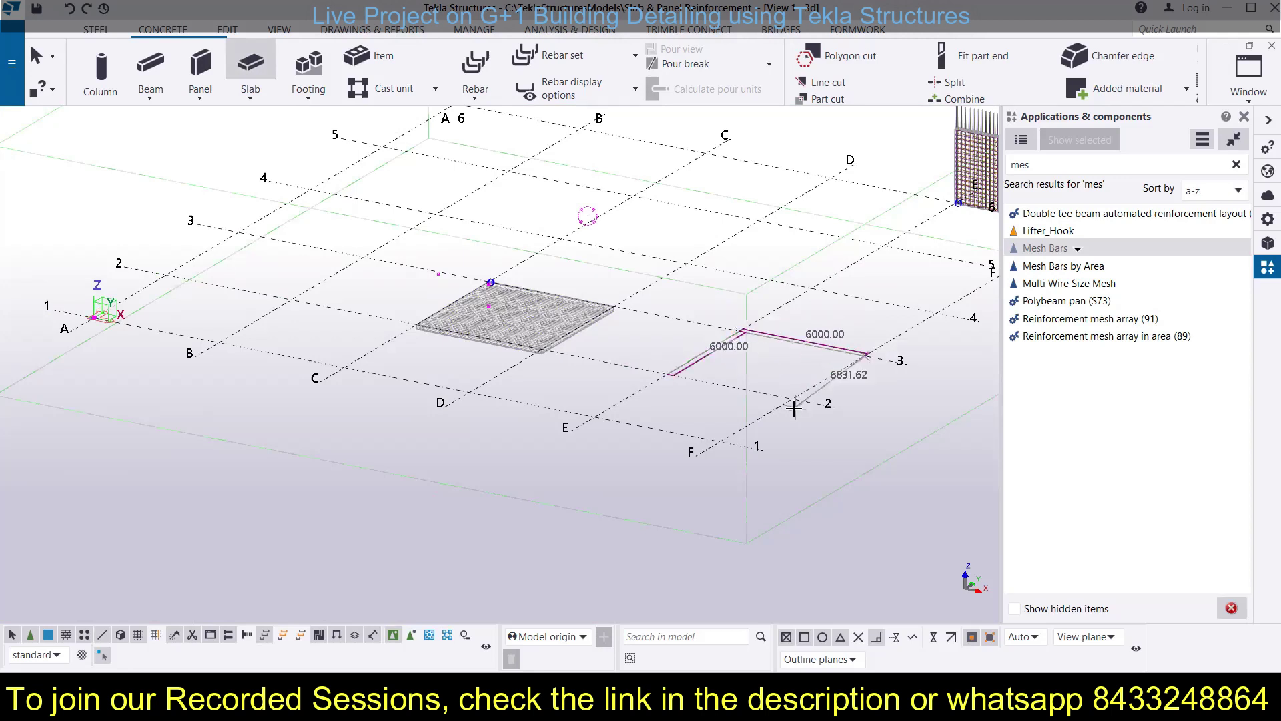
pyautogui.click(790, 401)
pyautogui.click(667, 372)
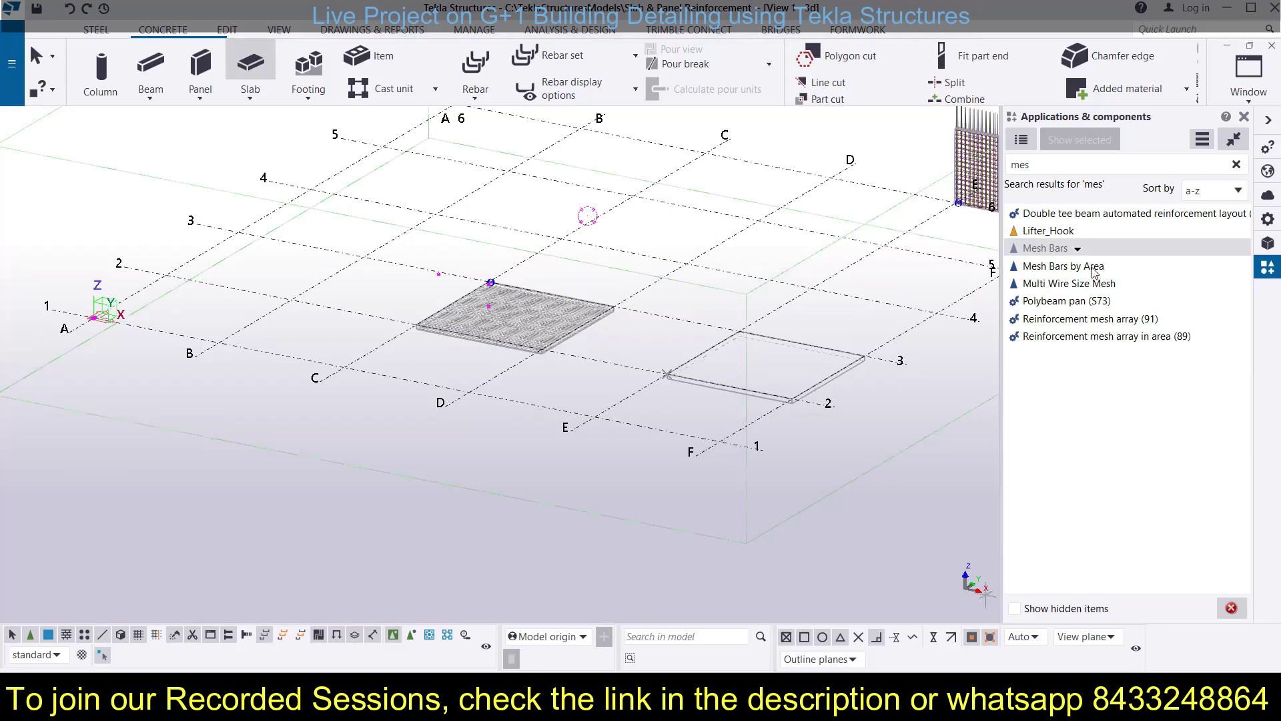
# Apply Mesh Bars by Area to the new slab over a triangle through grid intersections F-2, F-3 and E-2
pyautogui.doubleClick(1045, 319)
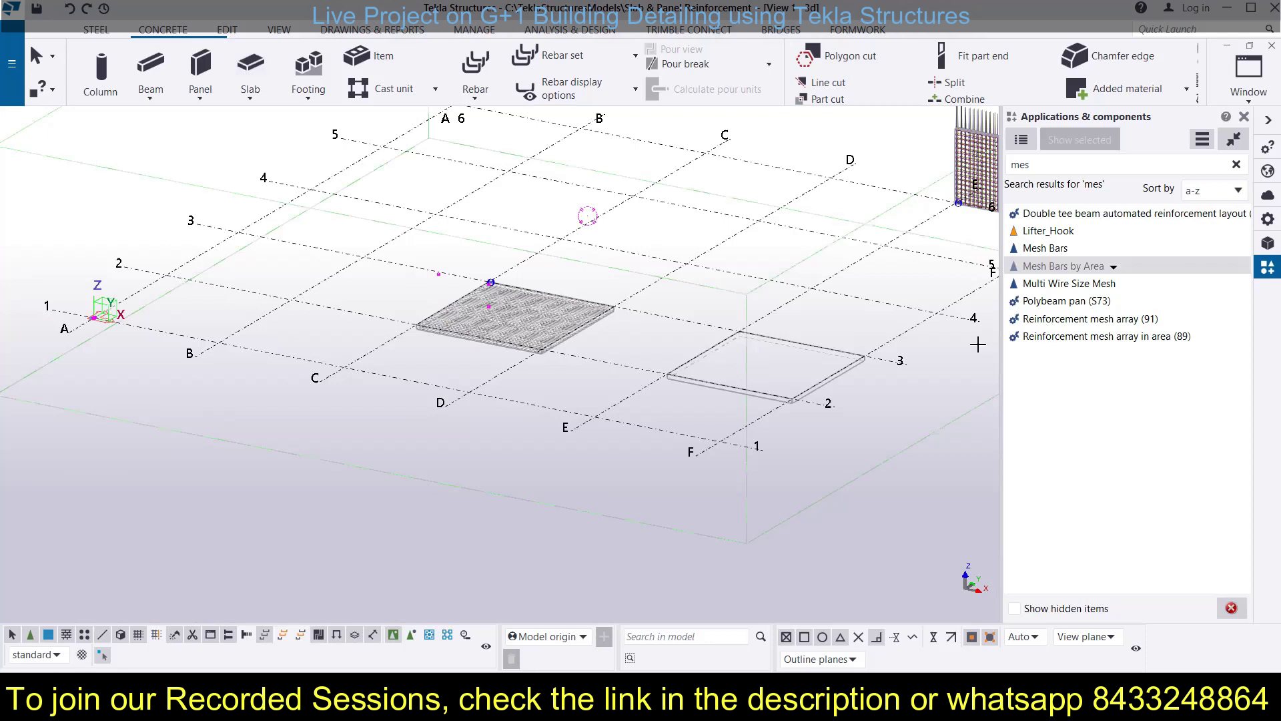
pyautogui.moveTo(825, 417); pyautogui.dragTo(571, 418, button='middle')
pyautogui.scroll(2, 735, 378)
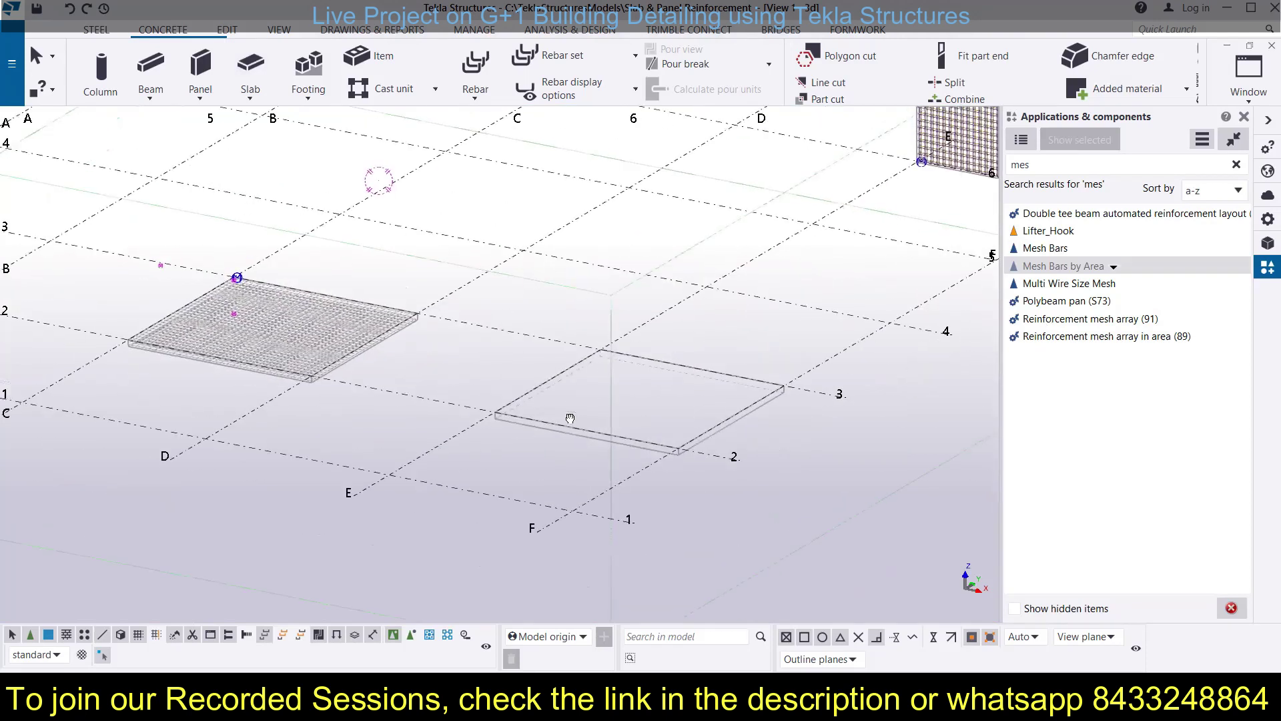
pyautogui.scroll(3, 649, 472)
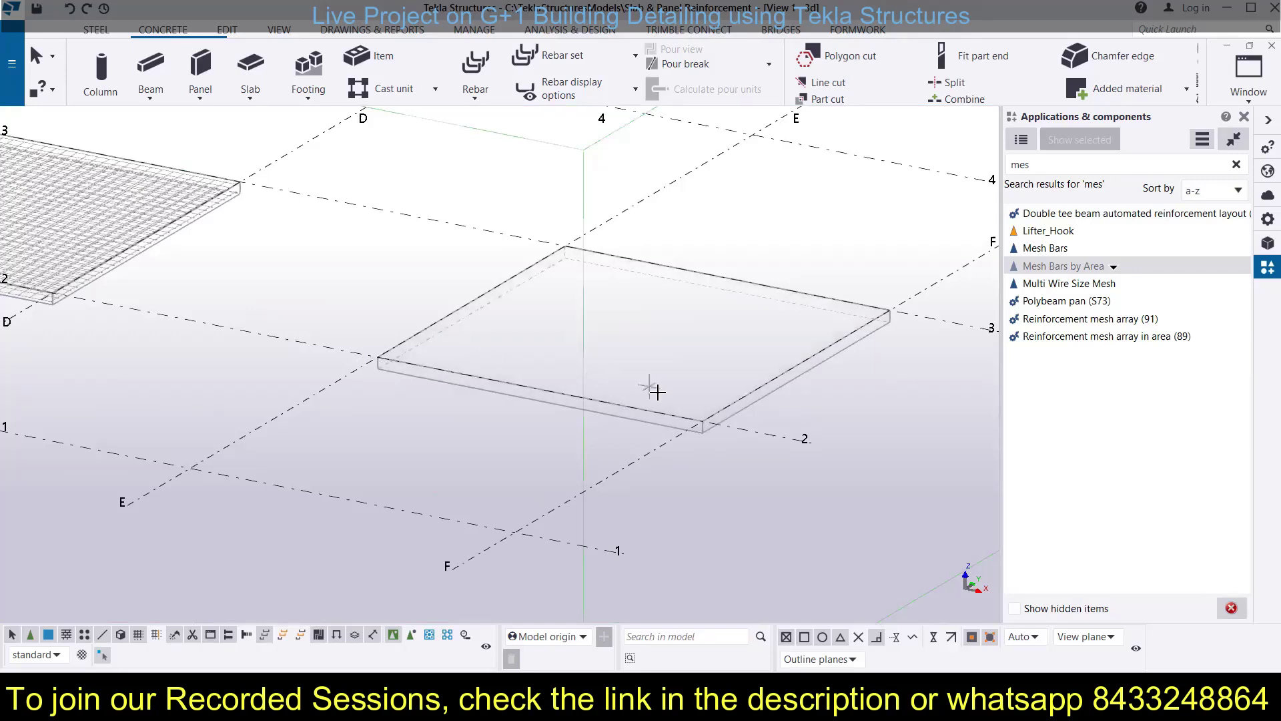
pyautogui.click(700, 423)
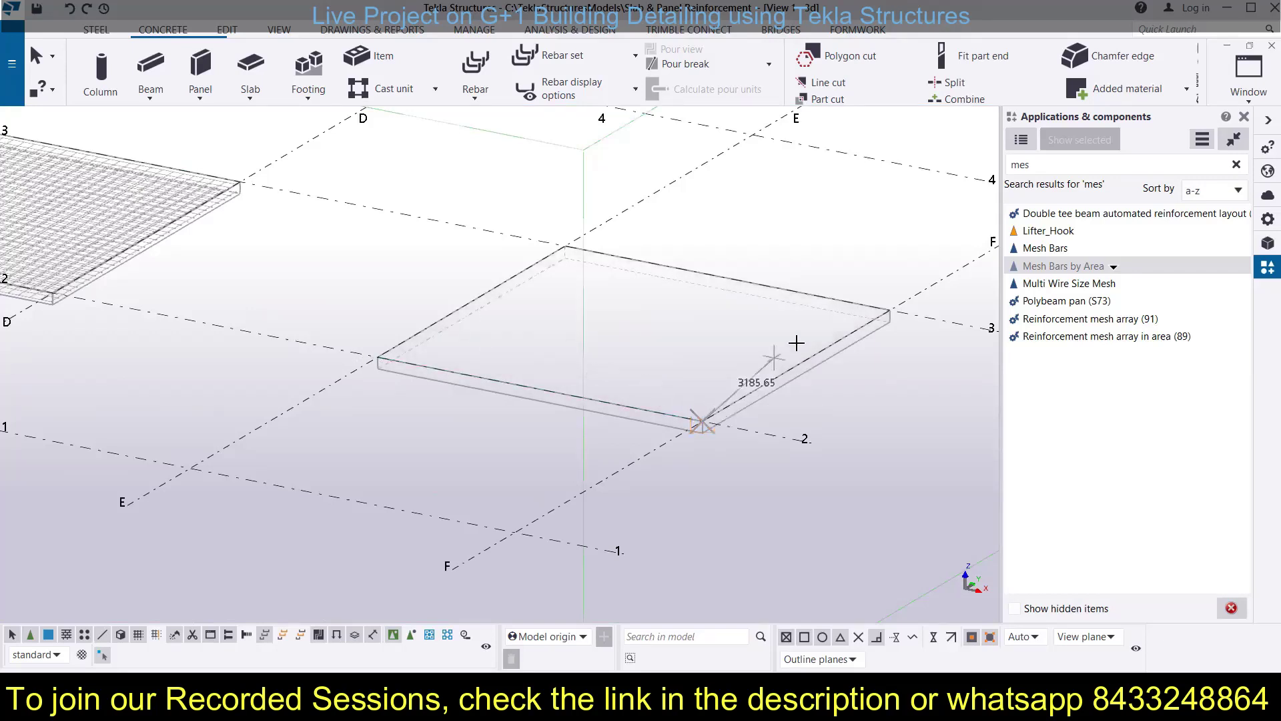
pyautogui.click(888, 308)
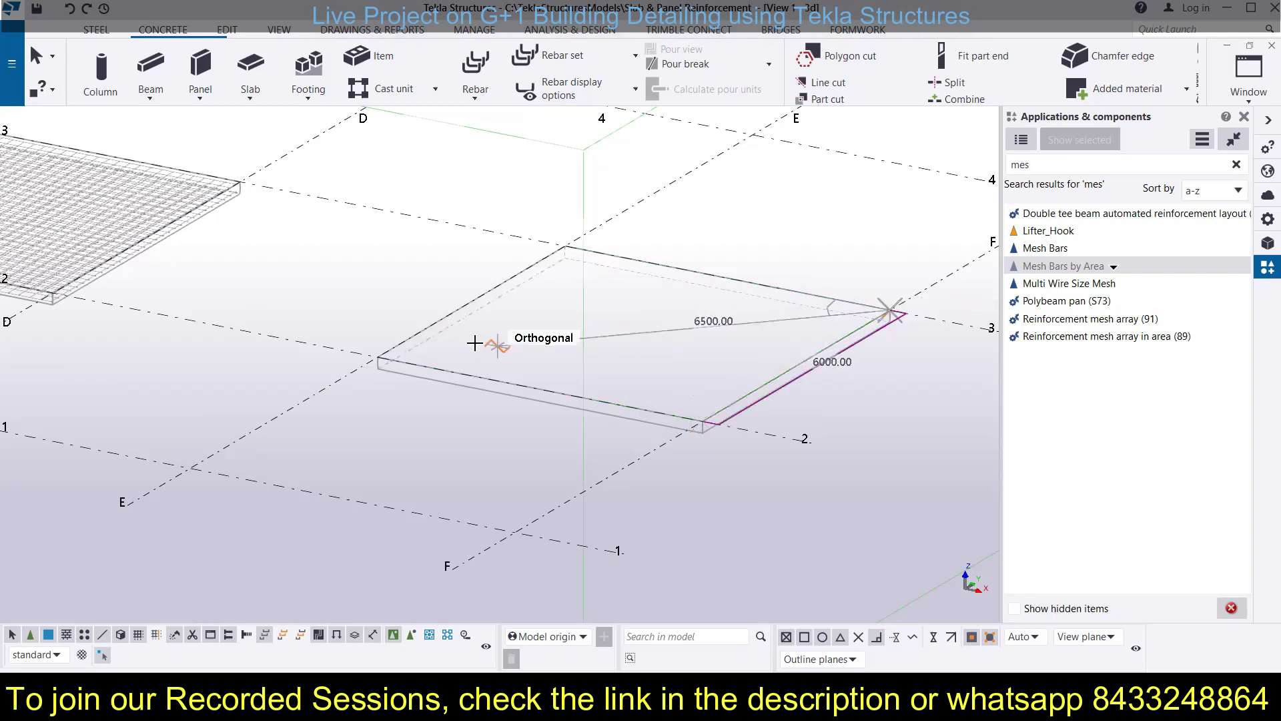
pyautogui.click(377, 359)
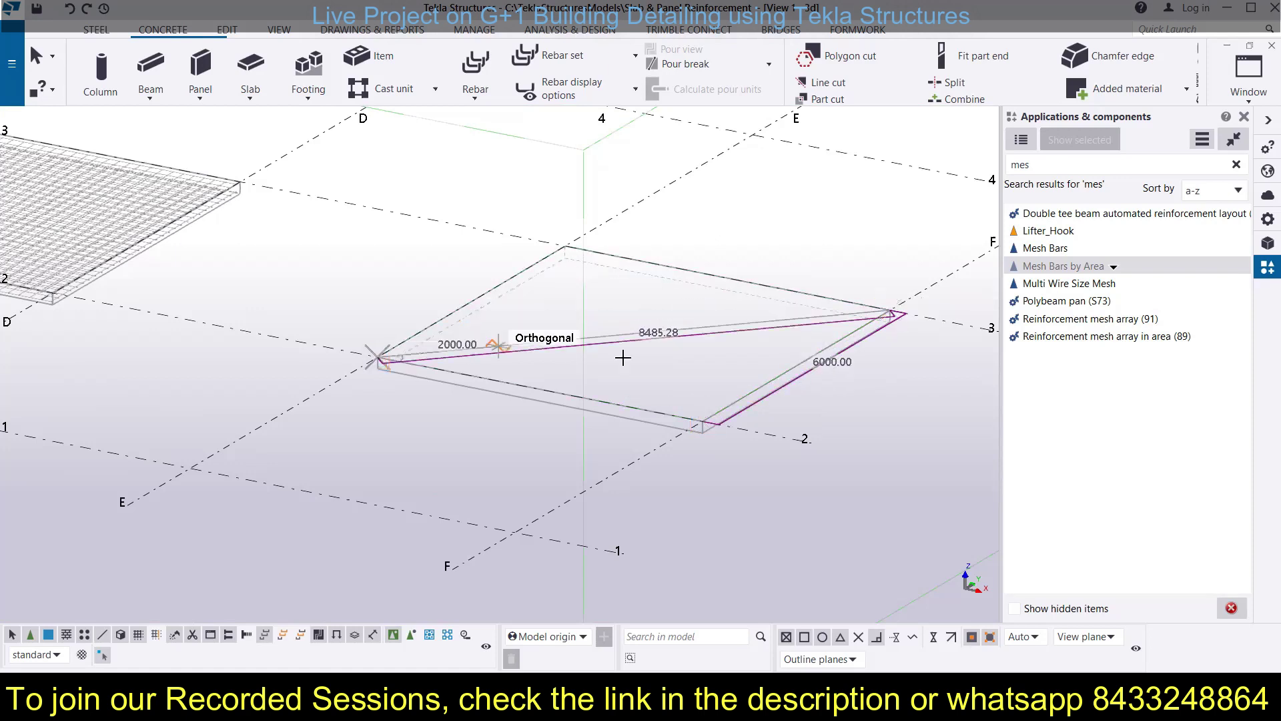
pyautogui.click(702, 417)
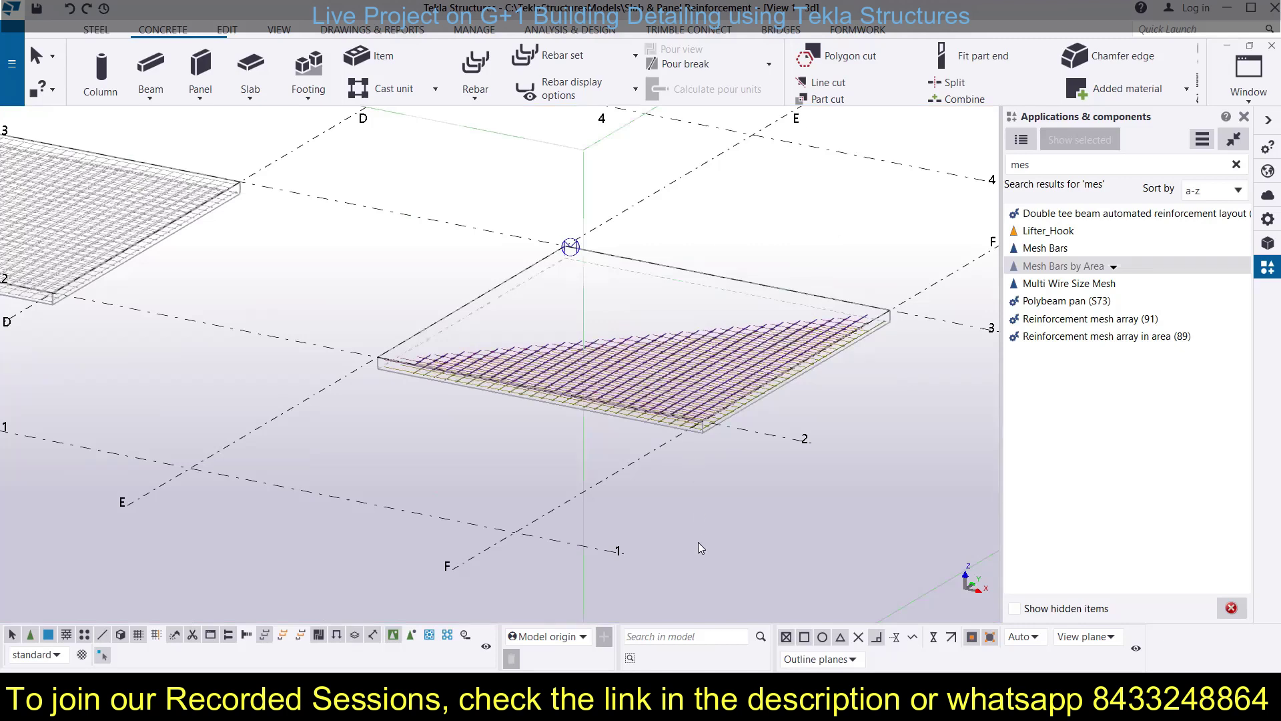
# Open the triangular mesh's properties and examine its cover, bar size and spacing against the dimensions shown at the slab edges
pyautogui.scroll(5, 639, 368)
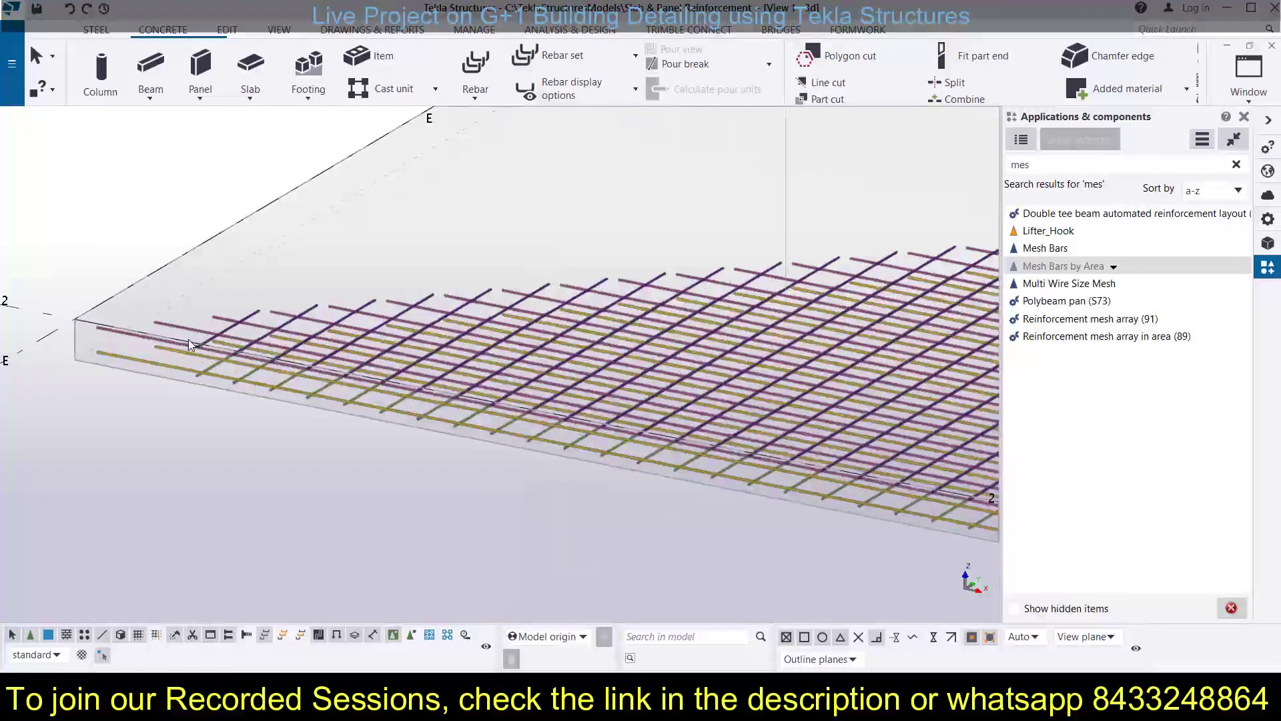
pyautogui.scroll(-5, 426, 435)
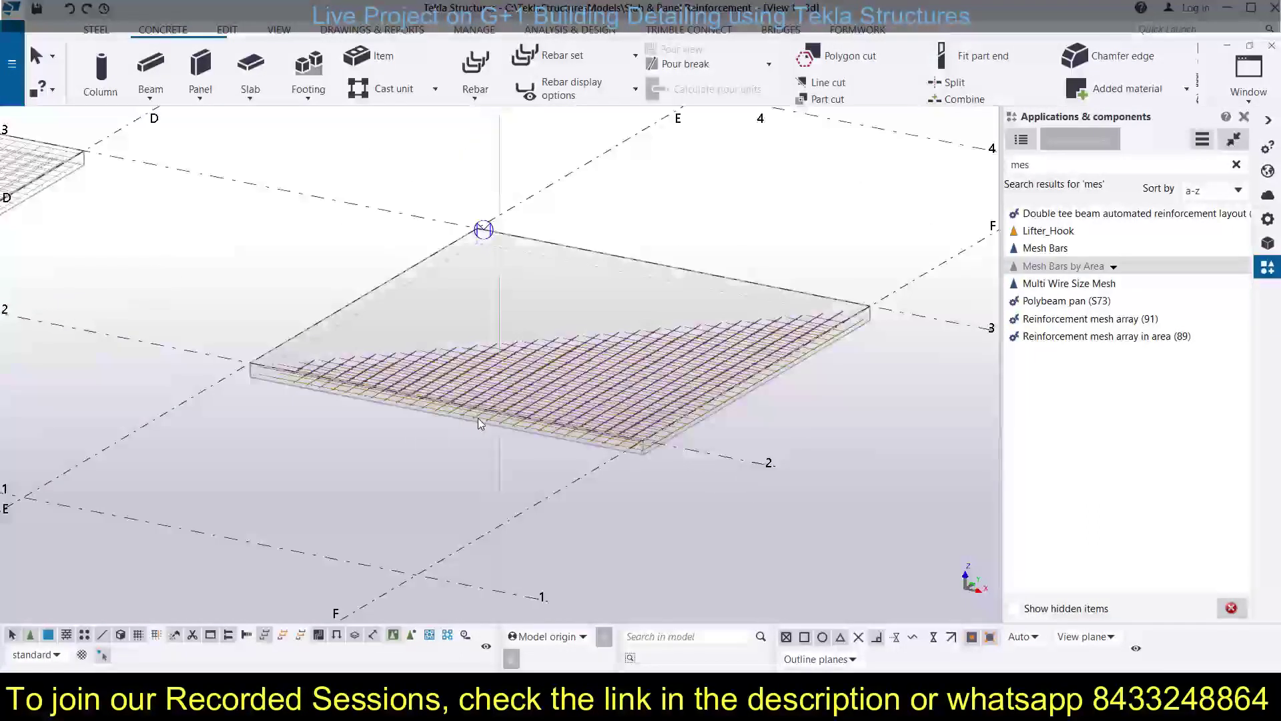
pyautogui.scroll(4, 403, 411)
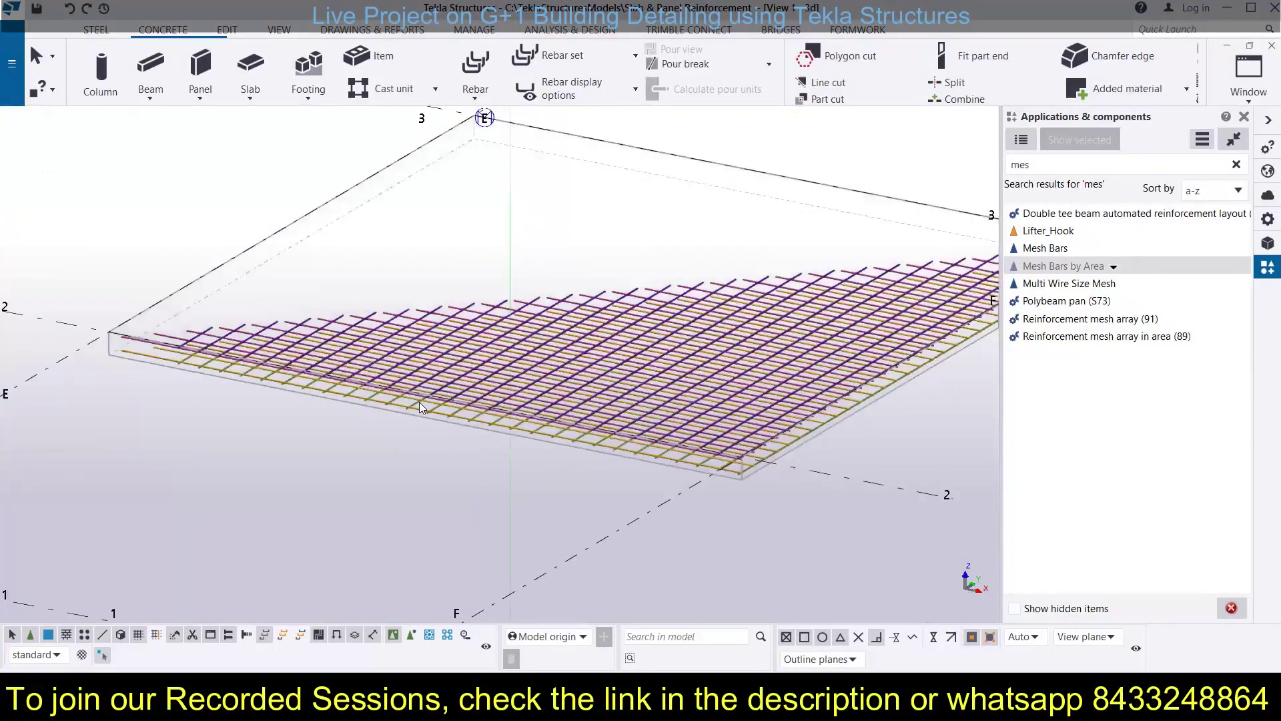
pyautogui.click(418, 402)
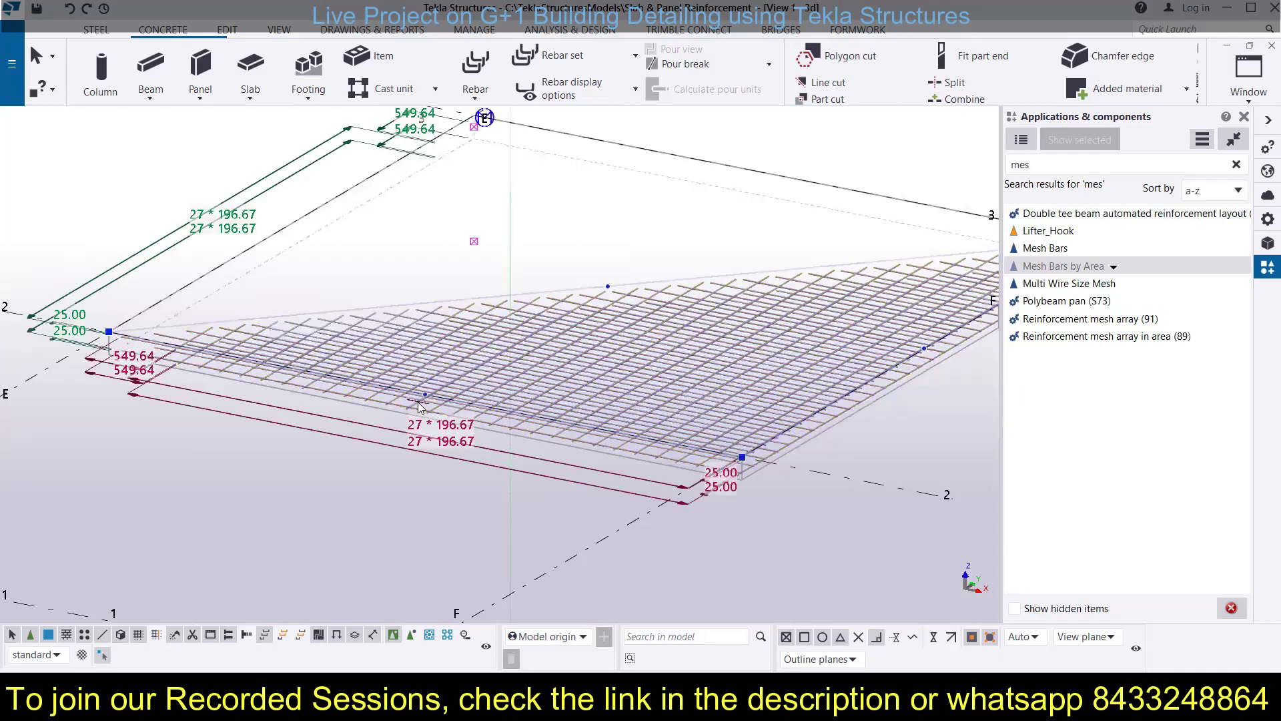
pyautogui.scroll(-2, 331, 445)
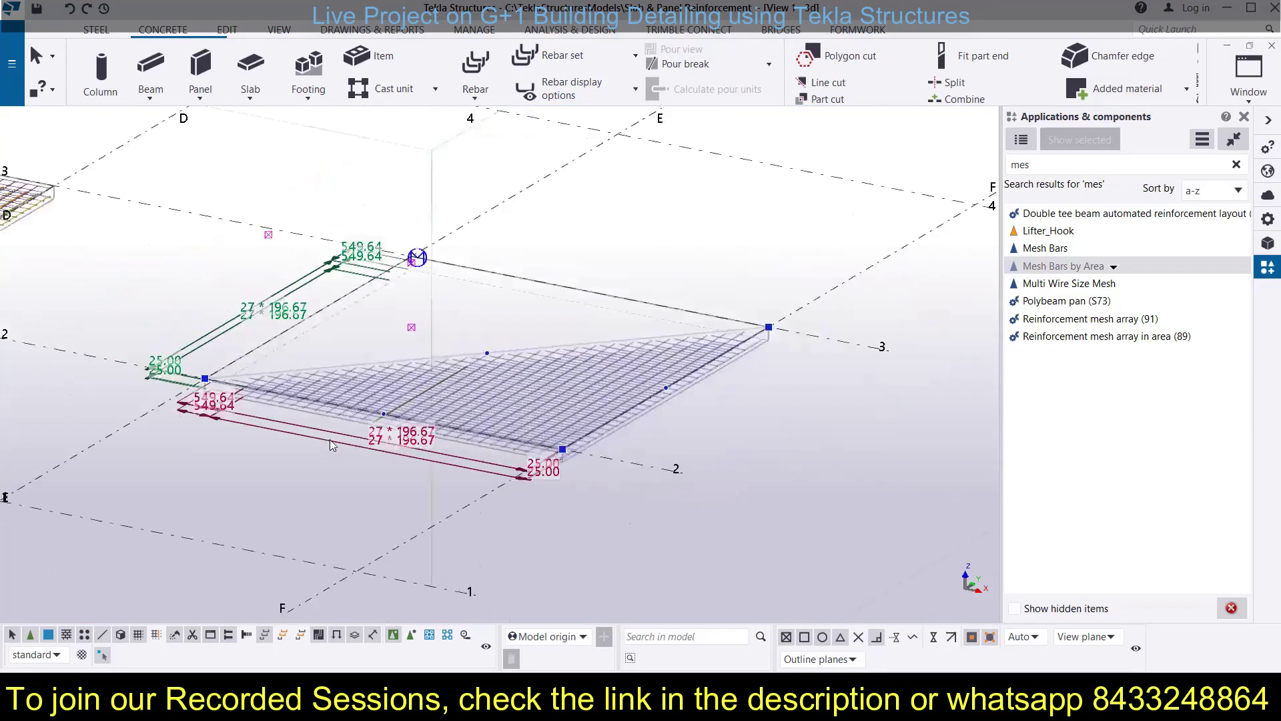
pyautogui.doubleClick(297, 428)
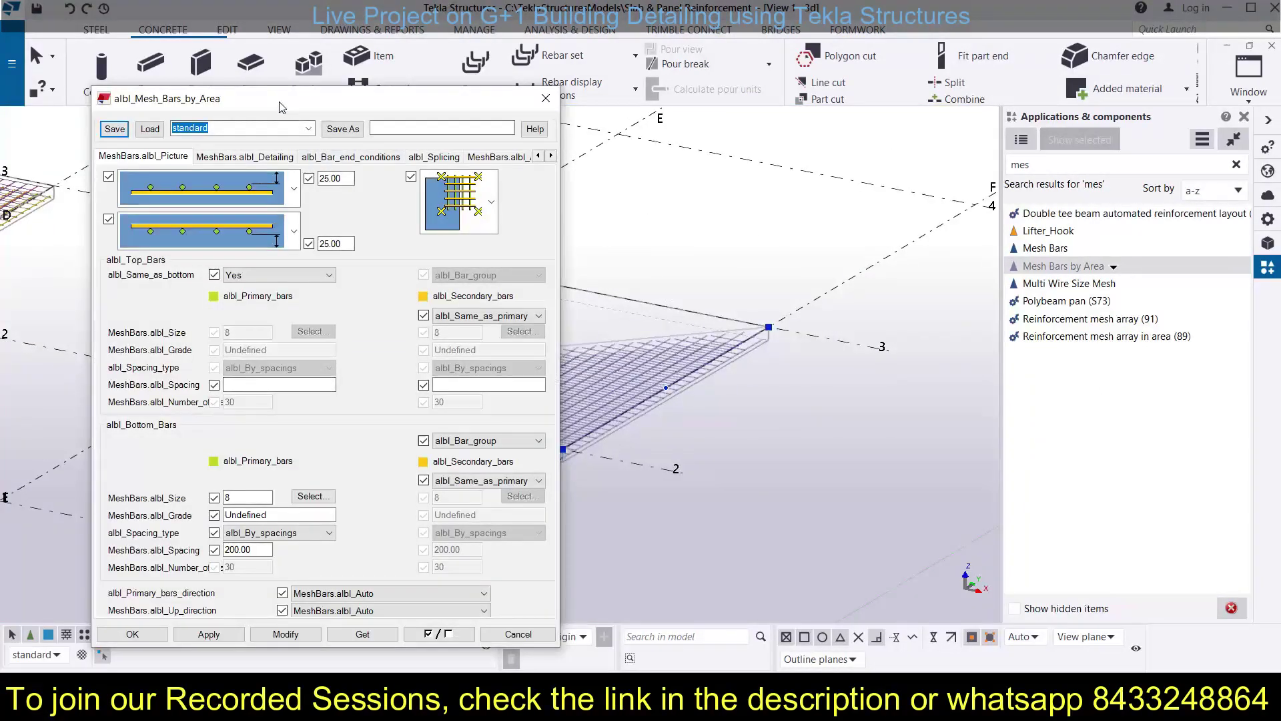
pyautogui.moveTo(283, 107); pyautogui.dragTo(965, 130)
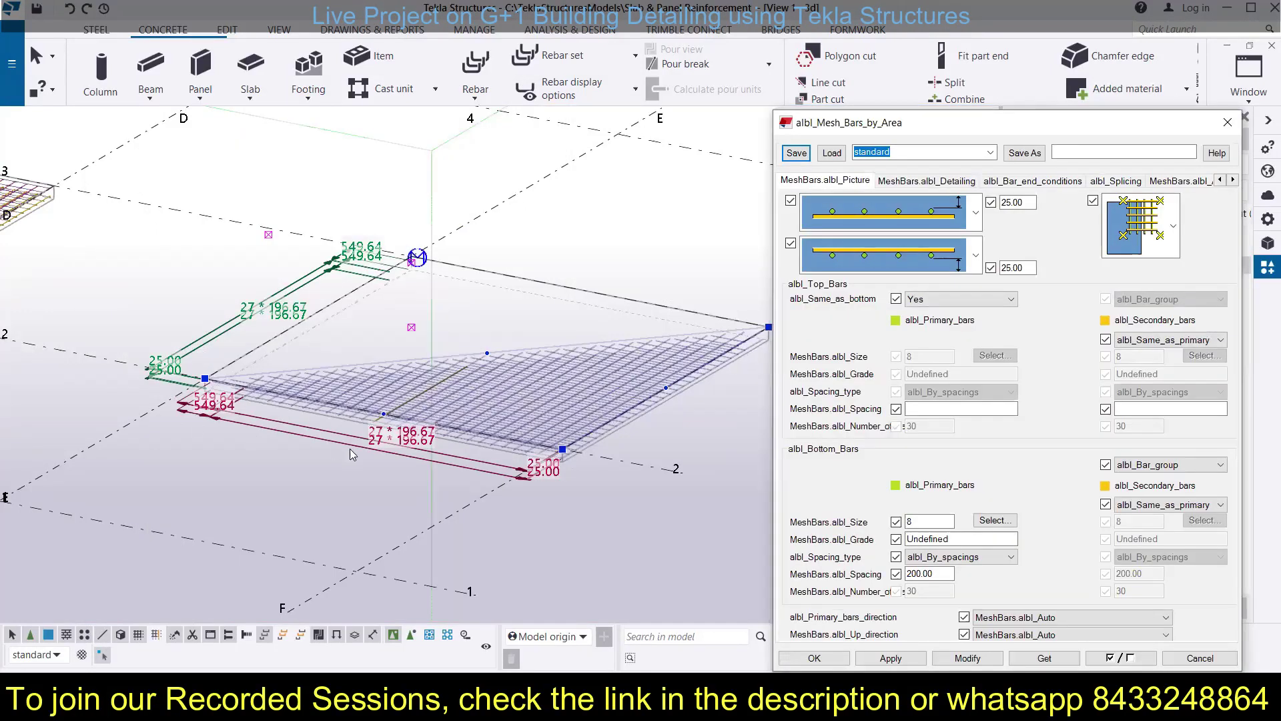
pyautogui.scroll(4, 419, 444)
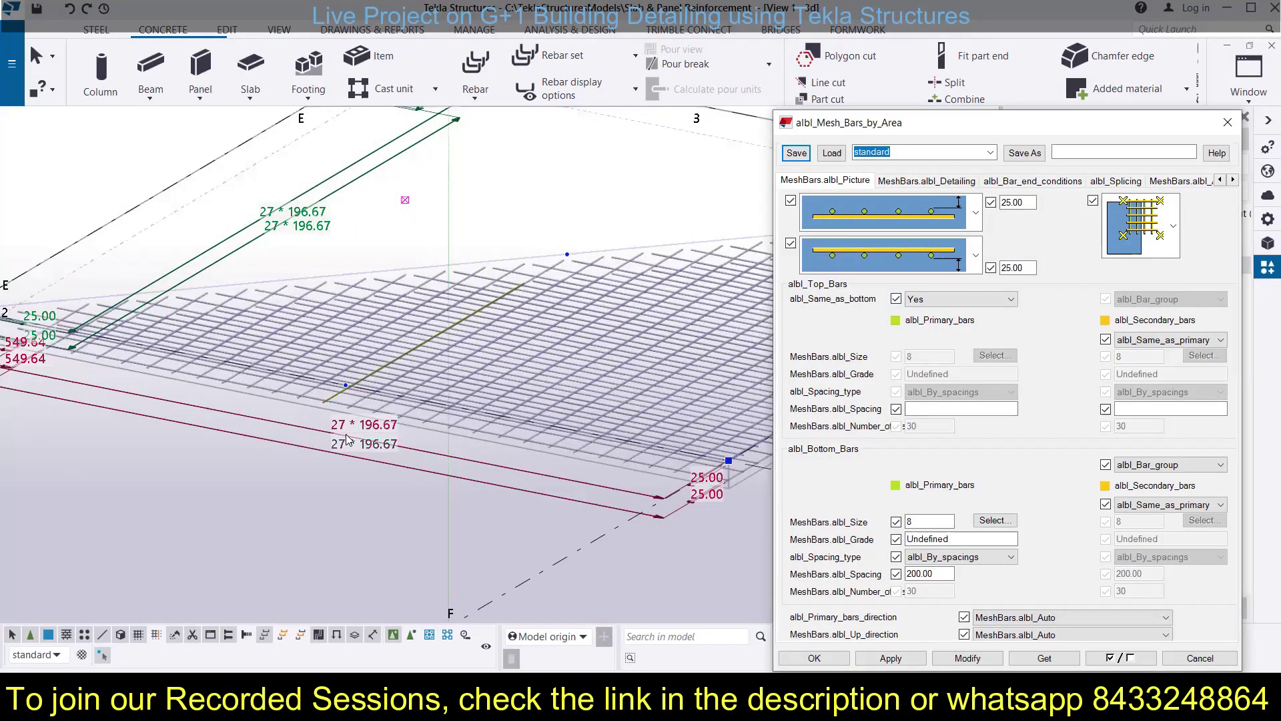
pyautogui.keyDown('ctrl'); pyautogui.moveTo(352, 407); pyautogui.dragTo(348, 389, button='middle'); pyautogui.keyUp('ctrl')
pyautogui.scroll(3, 177, 371)
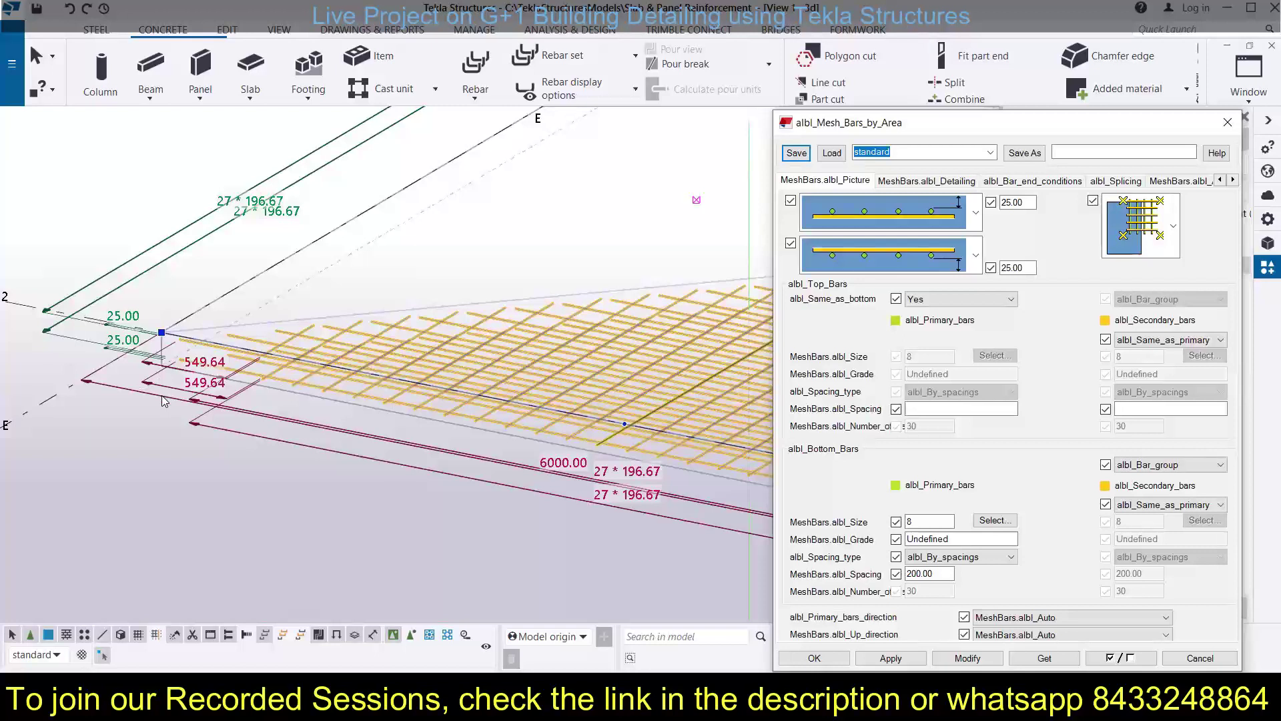
pyautogui.scroll(5, 151, 341)
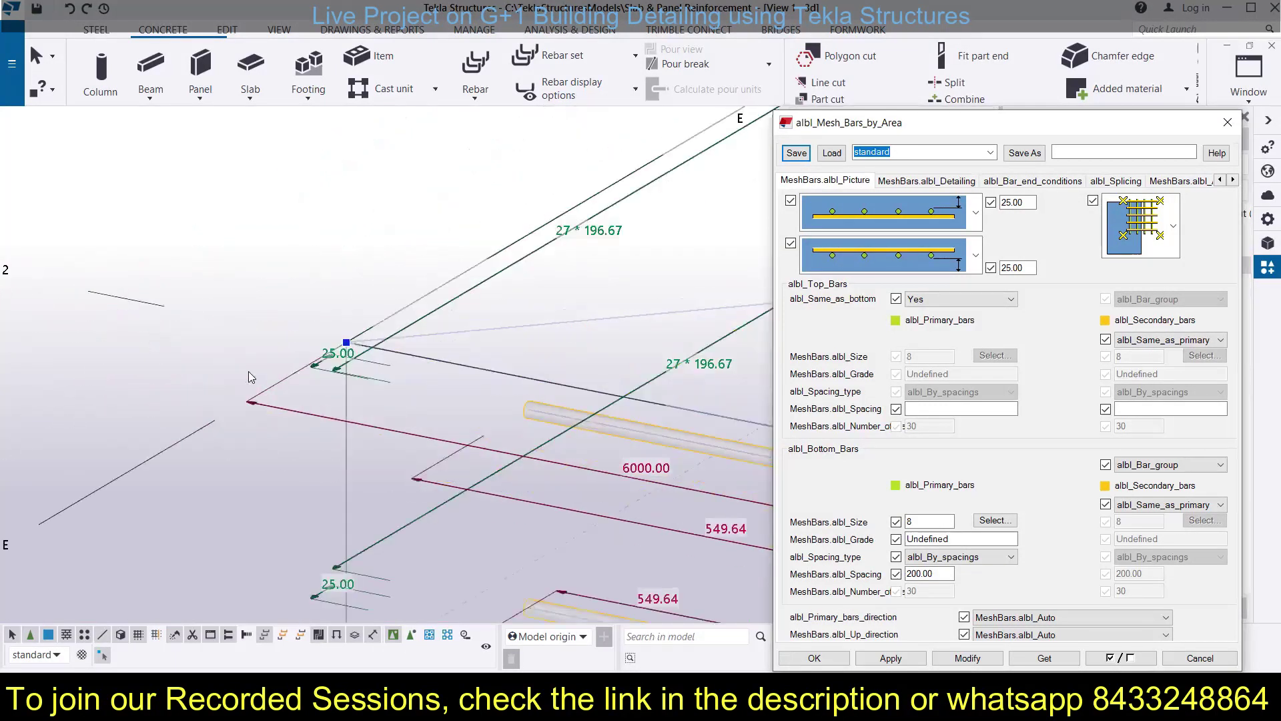
# Check the triangular mesh's edge distances at the slab corner and across the whole slab, and deselect the mesh
pyautogui.scroll(-2, 360, 360)
pyautogui.scroll(-4, 360, 360)
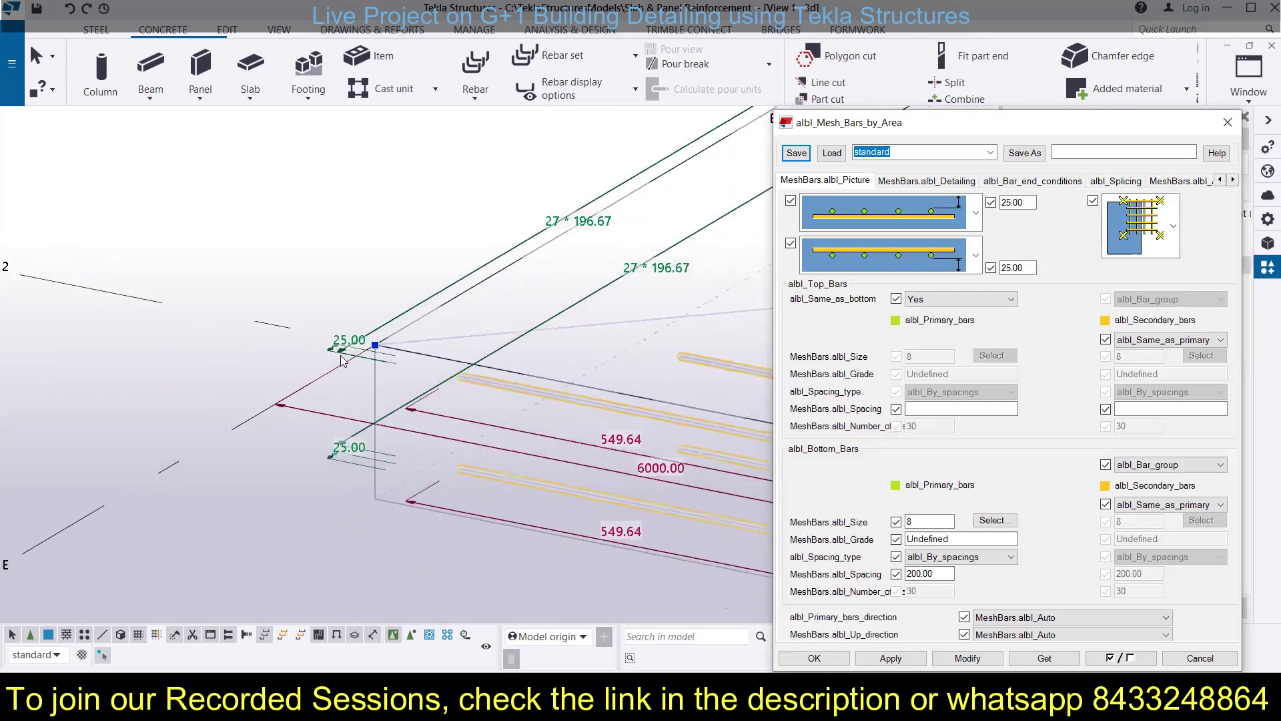
pyautogui.scroll(-3, 337, 357)
pyautogui.keyDown('ctrl'); pyautogui.moveTo(494, 431); pyautogui.dragTo(351, 383, button='middle'); pyautogui.keyUp('ctrl')
pyautogui.scroll(-2, 287, 409)
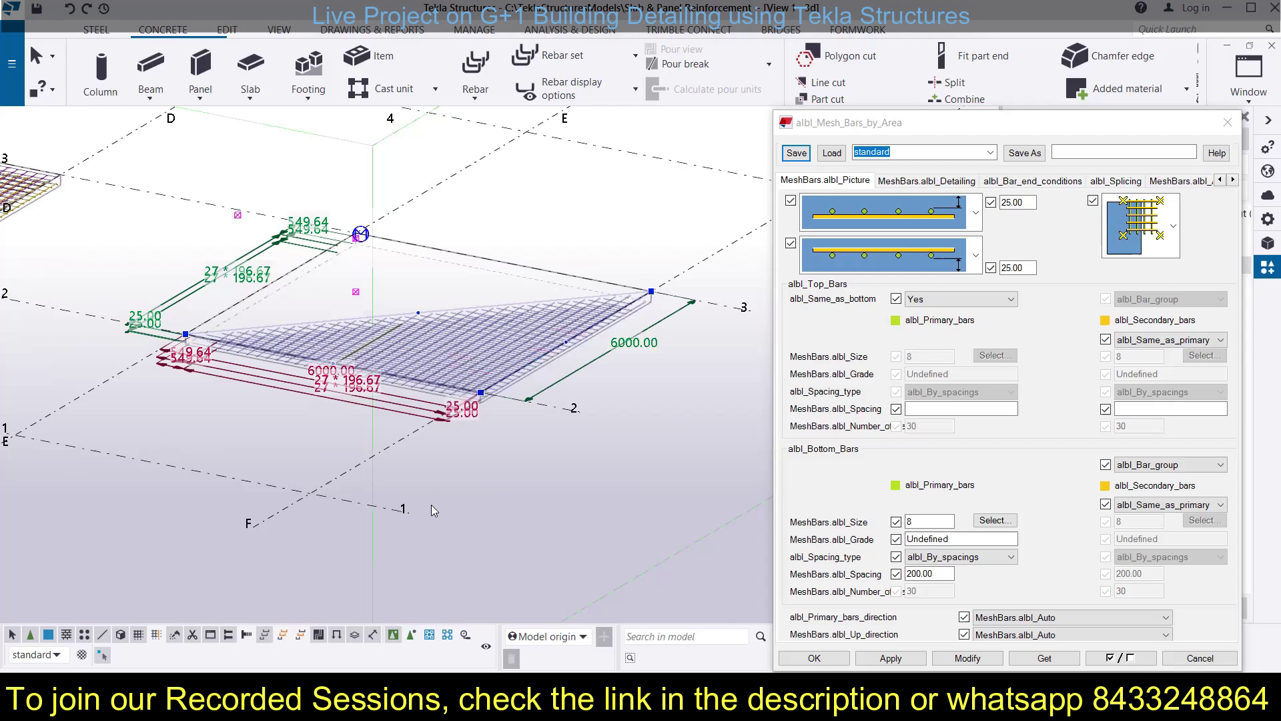
pyautogui.click(472, 507)
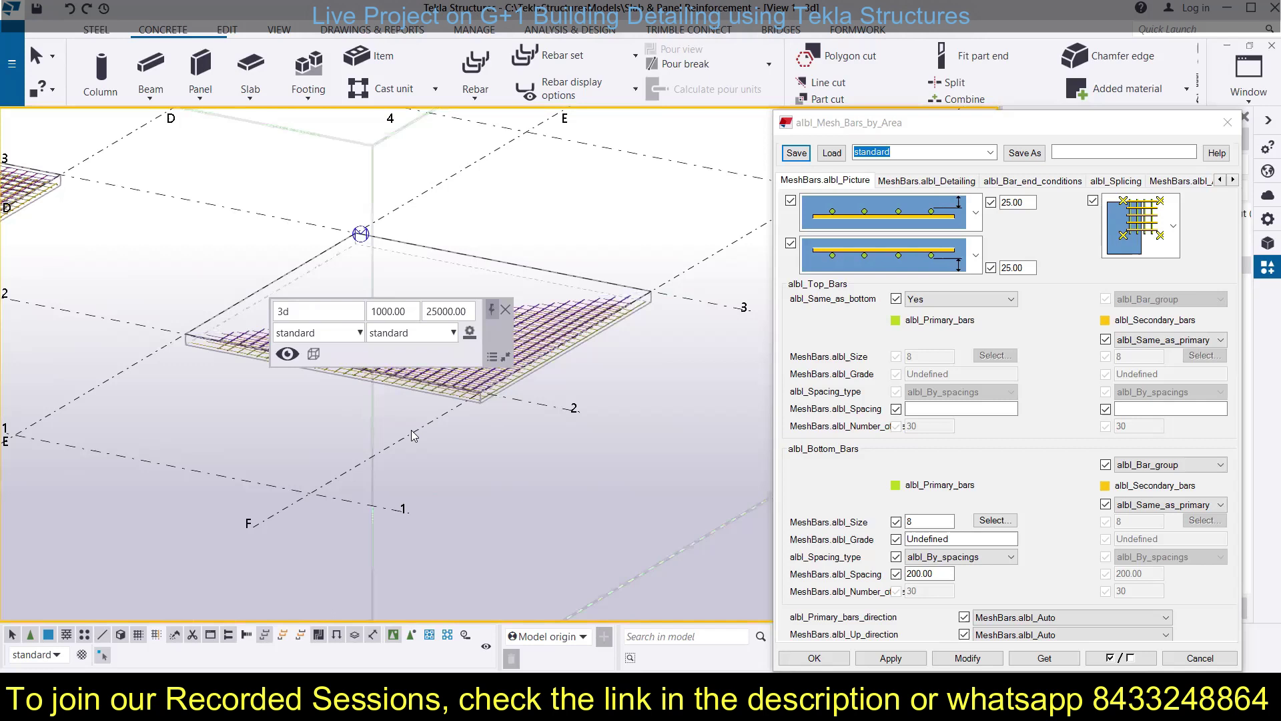
# Bring up the GRID @F view from the view list and show the slab section at grid line 2
pyautogui.click(1248, 73)
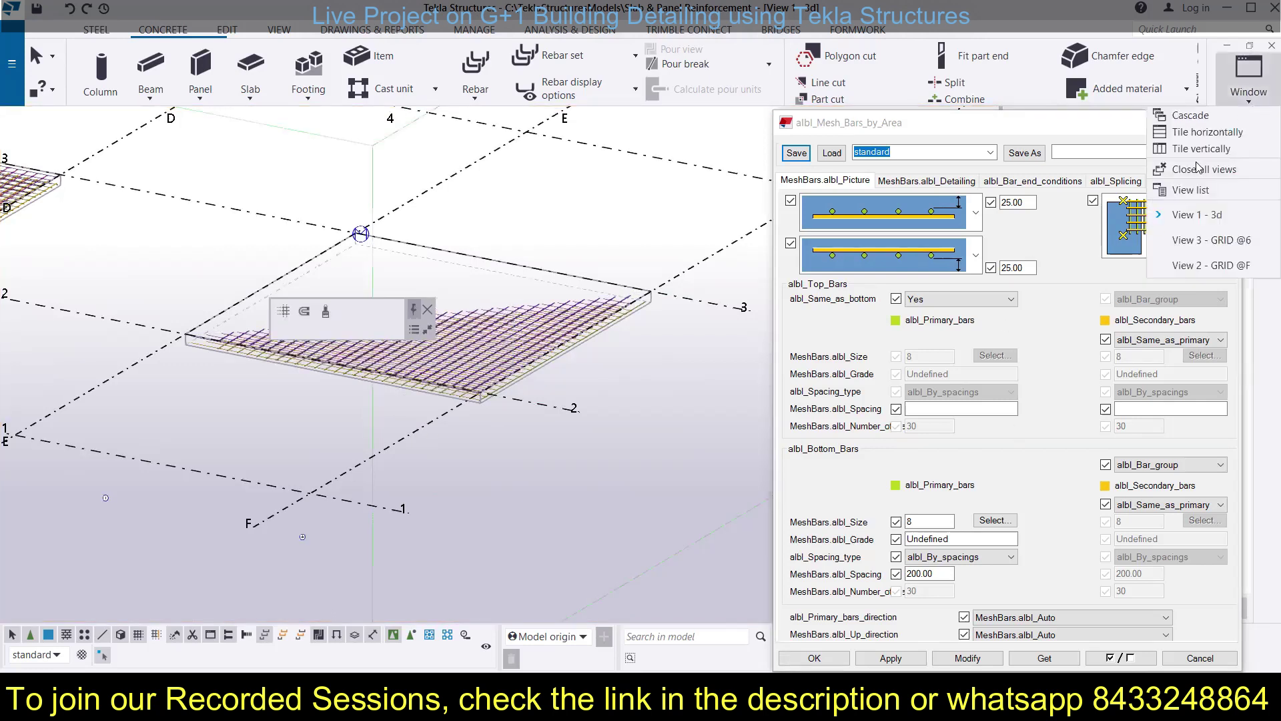
pyautogui.click(1192, 189)
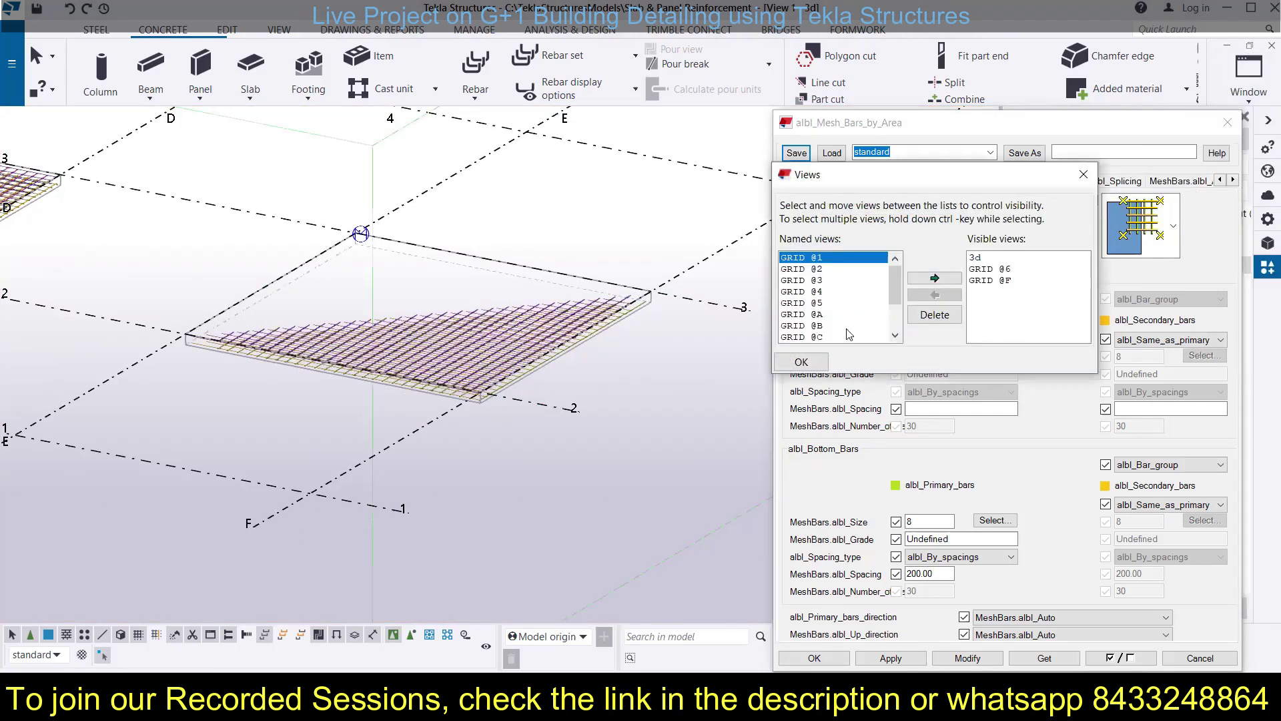
pyautogui.scroll(-1, 820, 344)
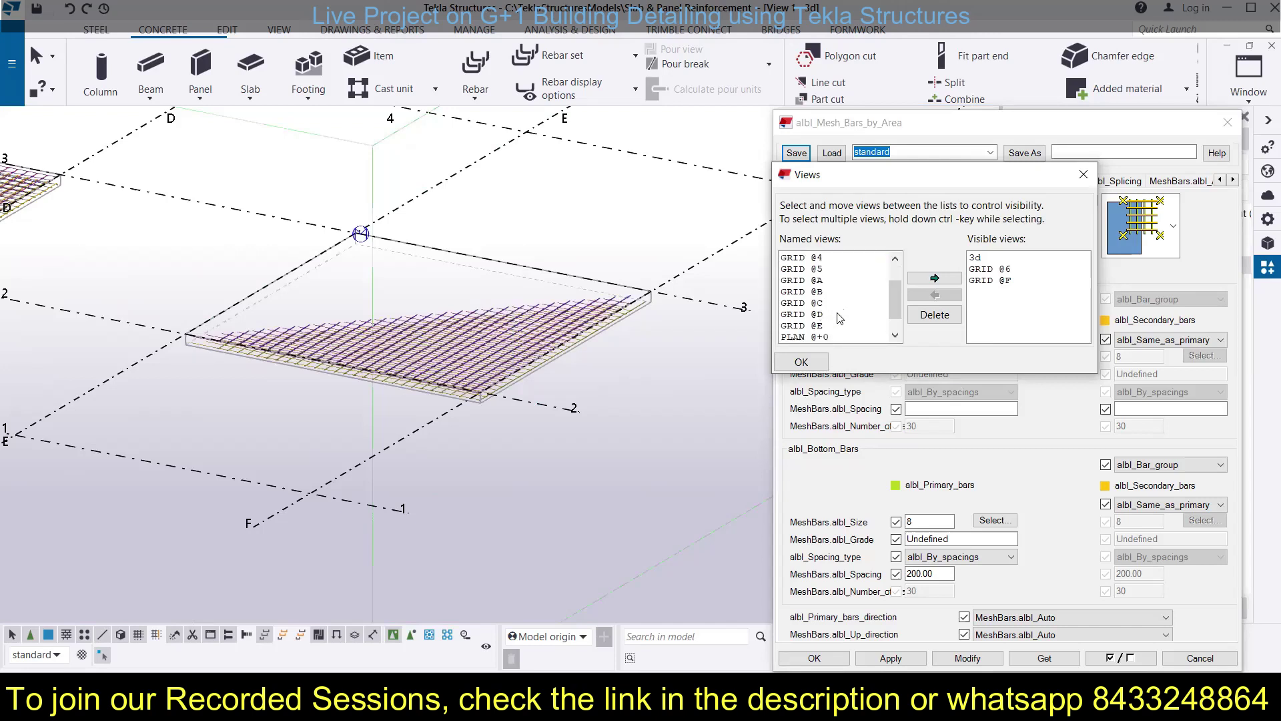
pyautogui.scroll(2, 847, 314)
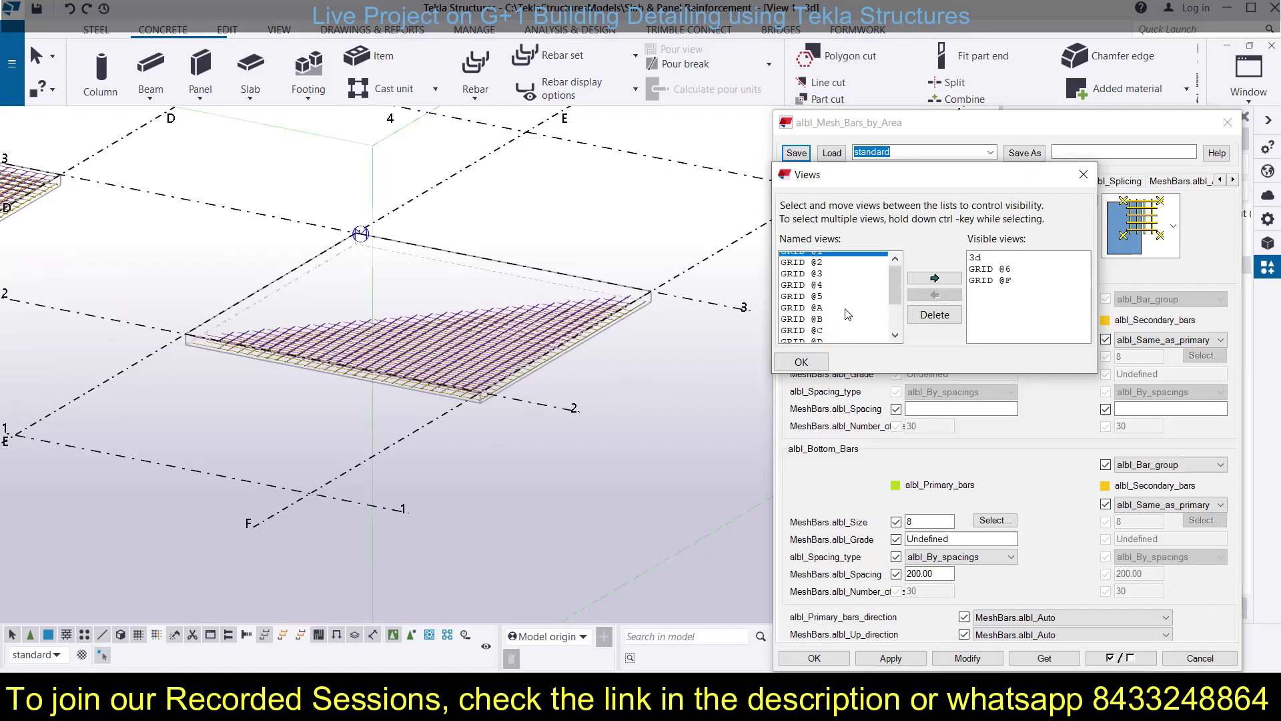
pyautogui.doubleClick(998, 280)
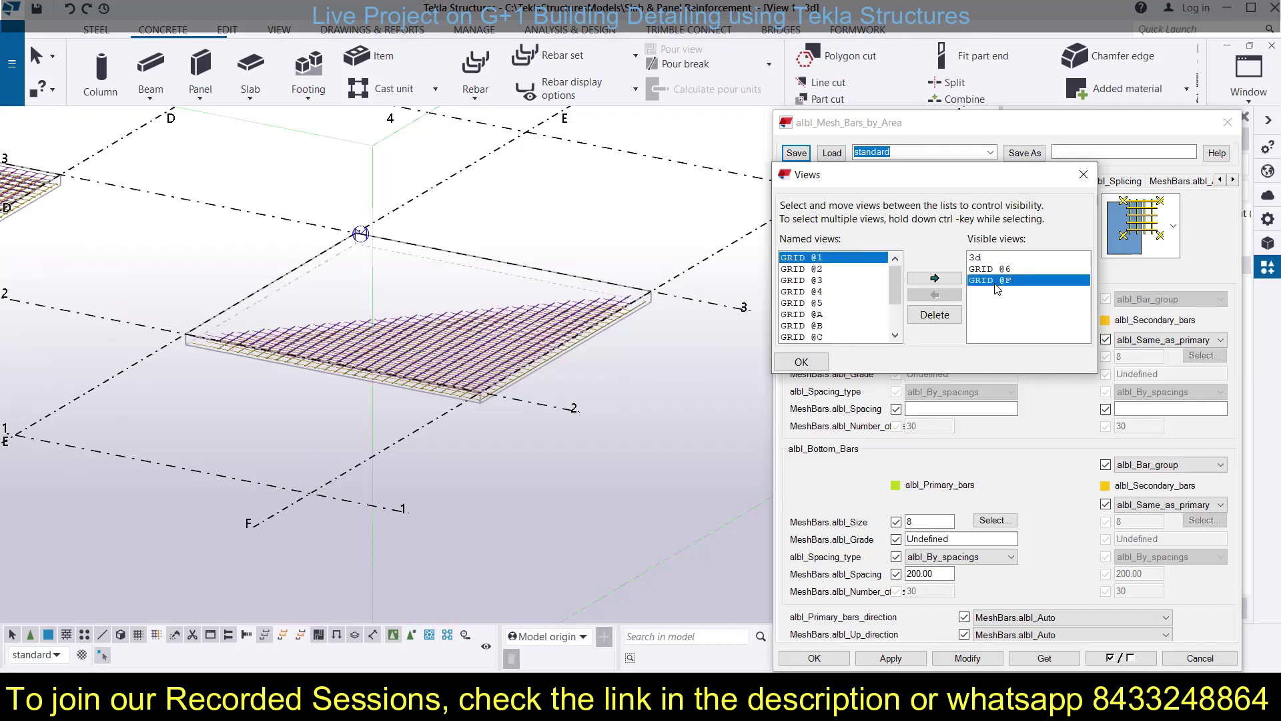
pyautogui.scroll(8, 438, 389)
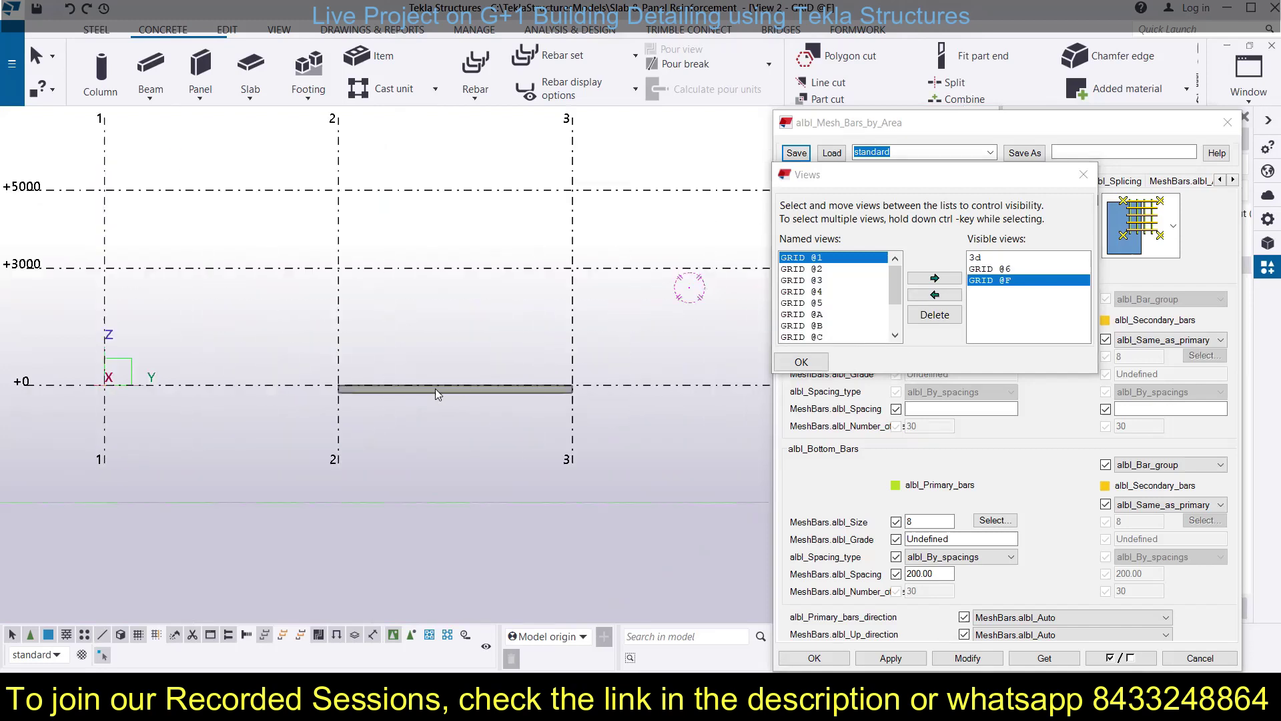
pyautogui.scroll(-3, 334, 387)
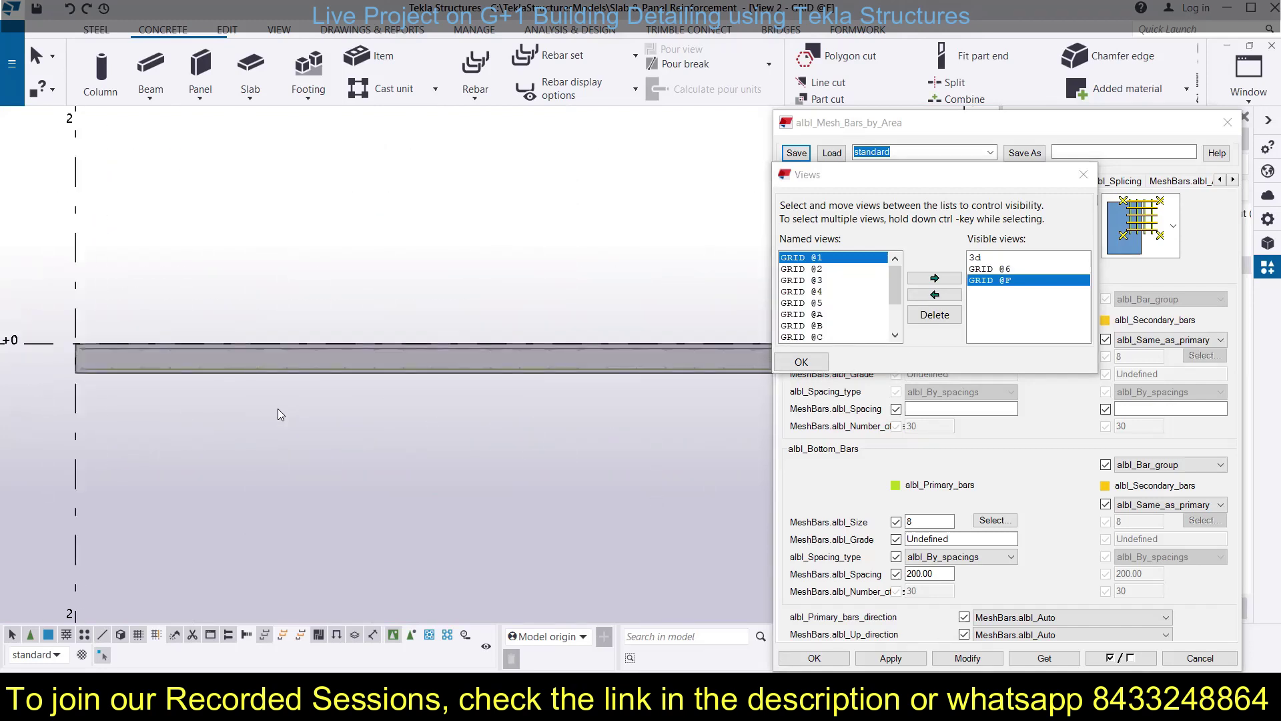
pyautogui.moveTo(288, 390); pyautogui.dragTo(277, 358, button='middle')
pyautogui.scroll(2, 278, 356)
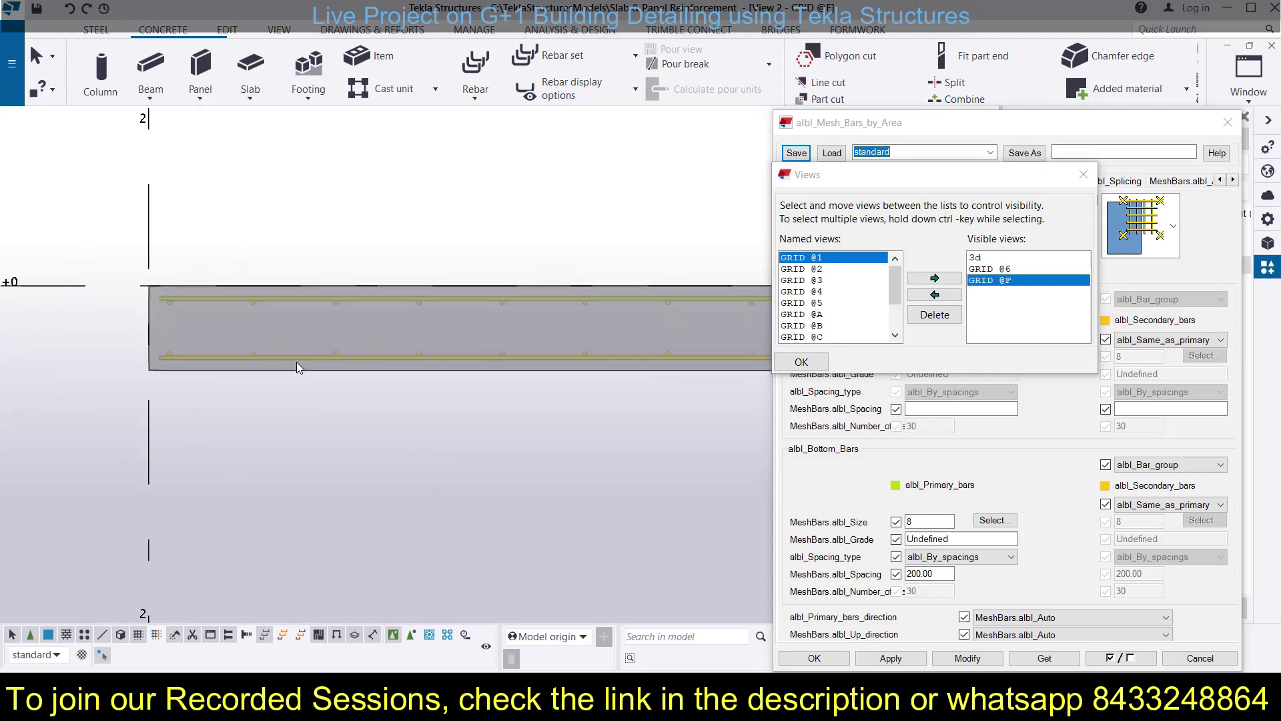
pyautogui.click(1083, 174)
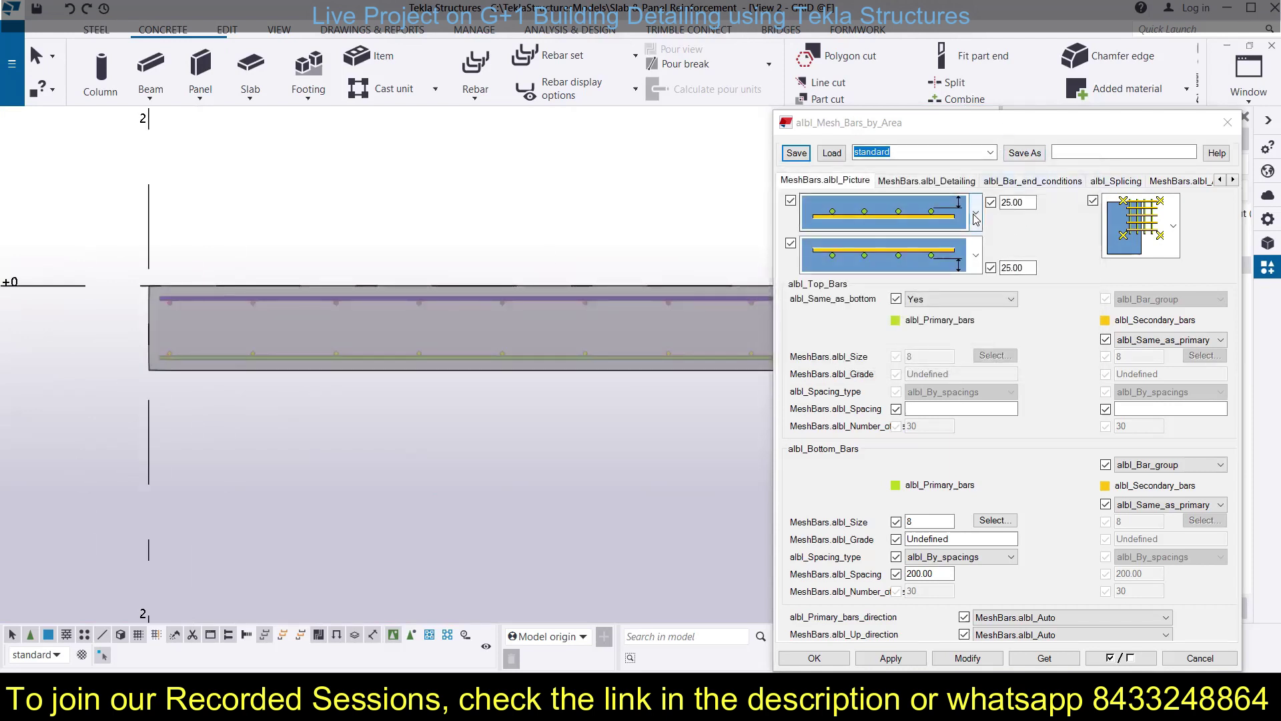
# Reapply the top-layer arrangement with secondary bars above the primary bars to the triangular mesh, and close its properties
pyautogui.scroll(3, 165, 309)
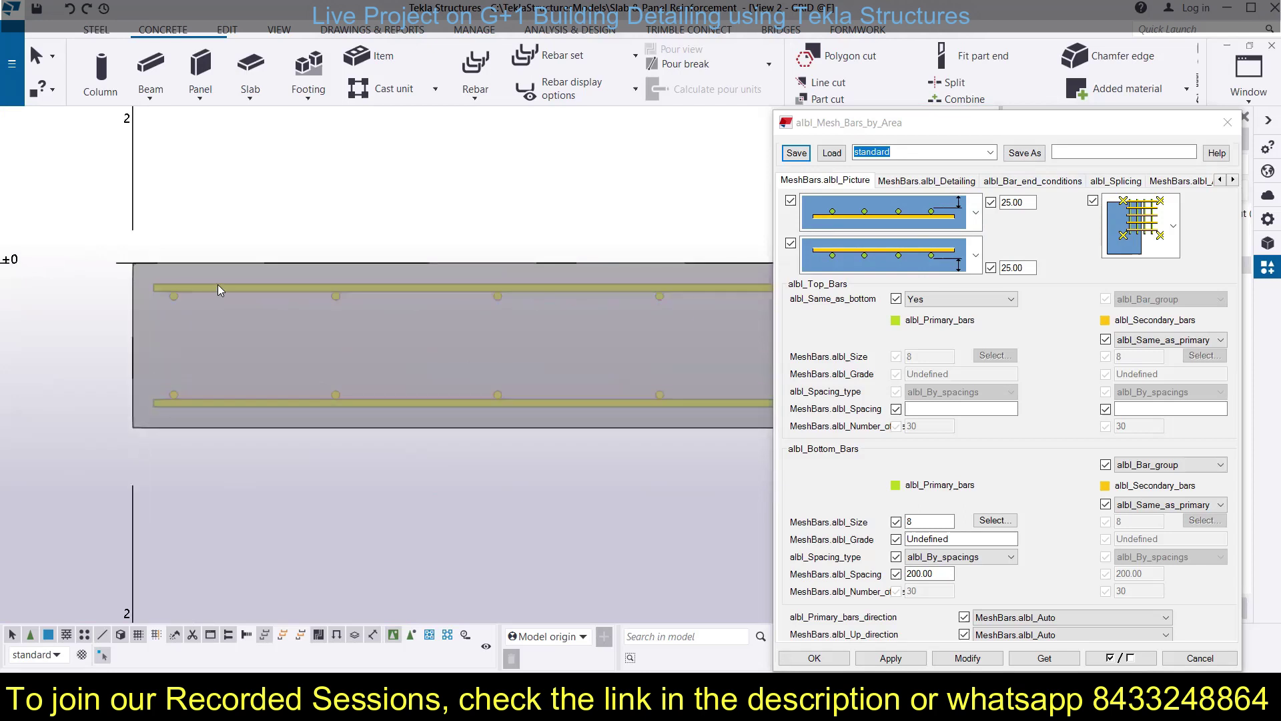
pyautogui.click(976, 212)
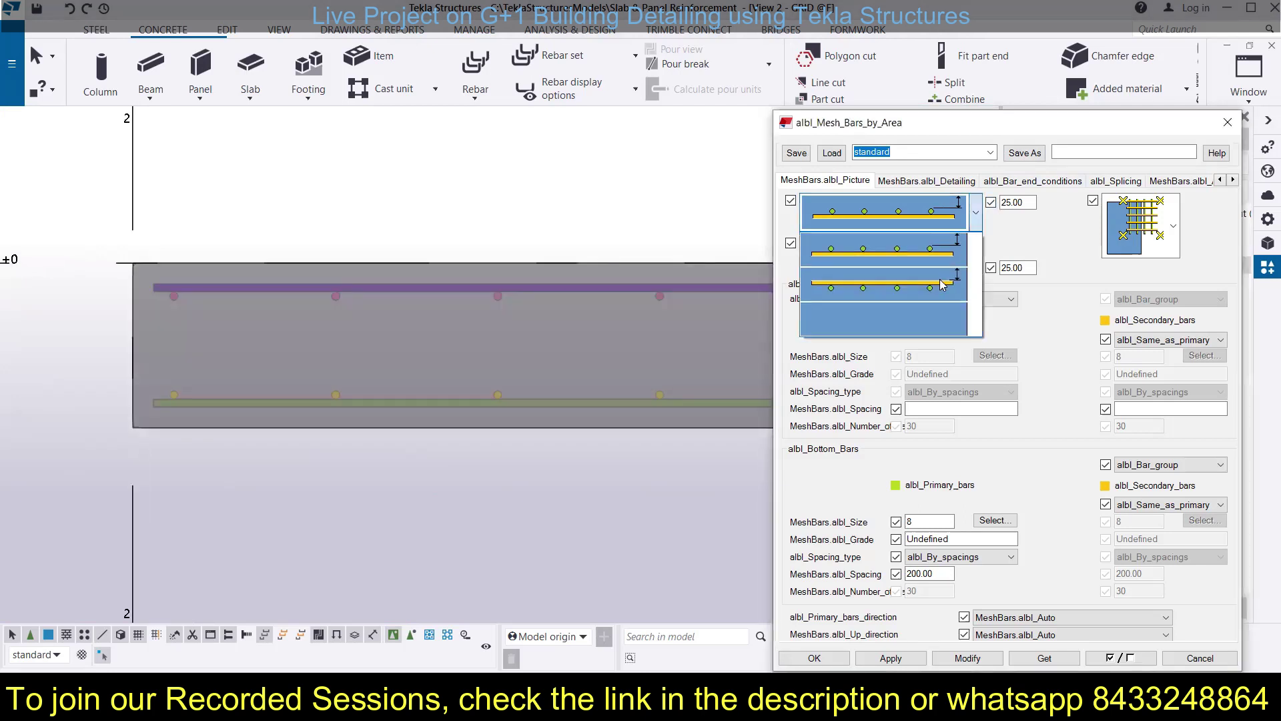
pyautogui.click(904, 254)
pyautogui.click(967, 658)
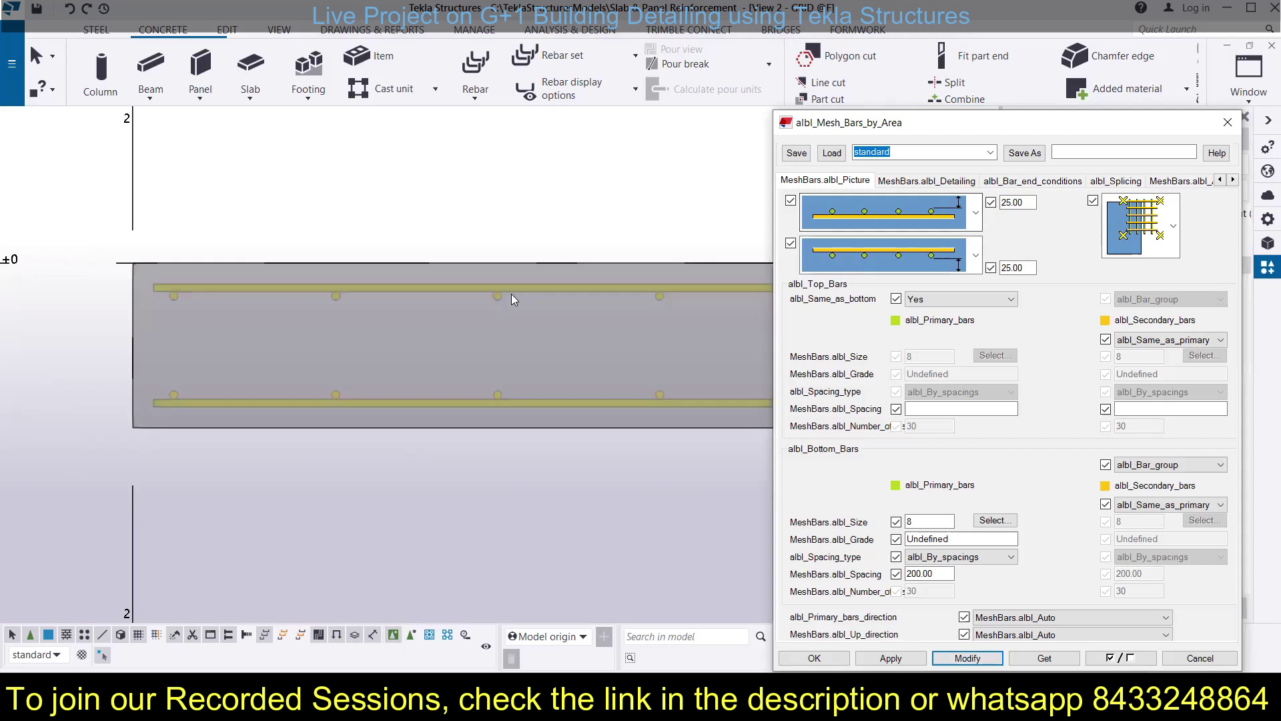
pyautogui.click(1227, 122)
pyautogui.click(532, 293)
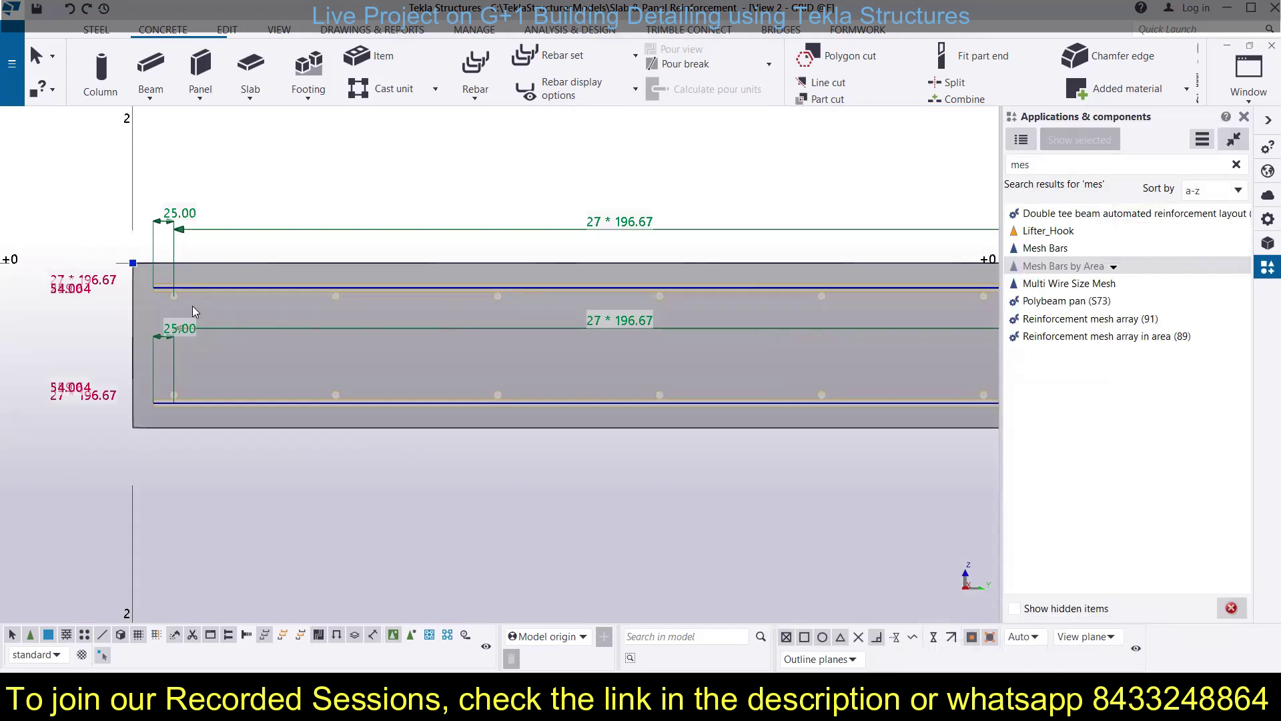
pyautogui.click(379, 207)
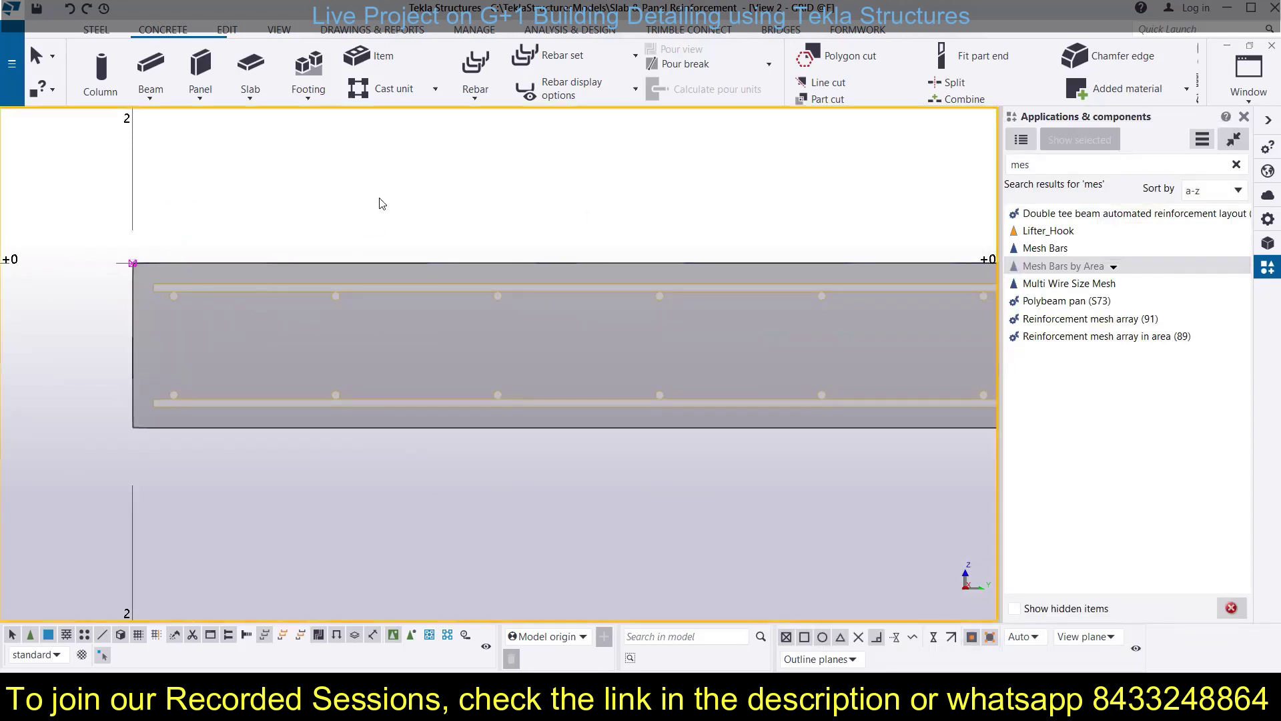
# Reopen the triangular mesh's properties, set its bottom-layer arrangement to secondary bars above the primary bars, and modify the mesh
pyautogui.doubleClick(374, 208)
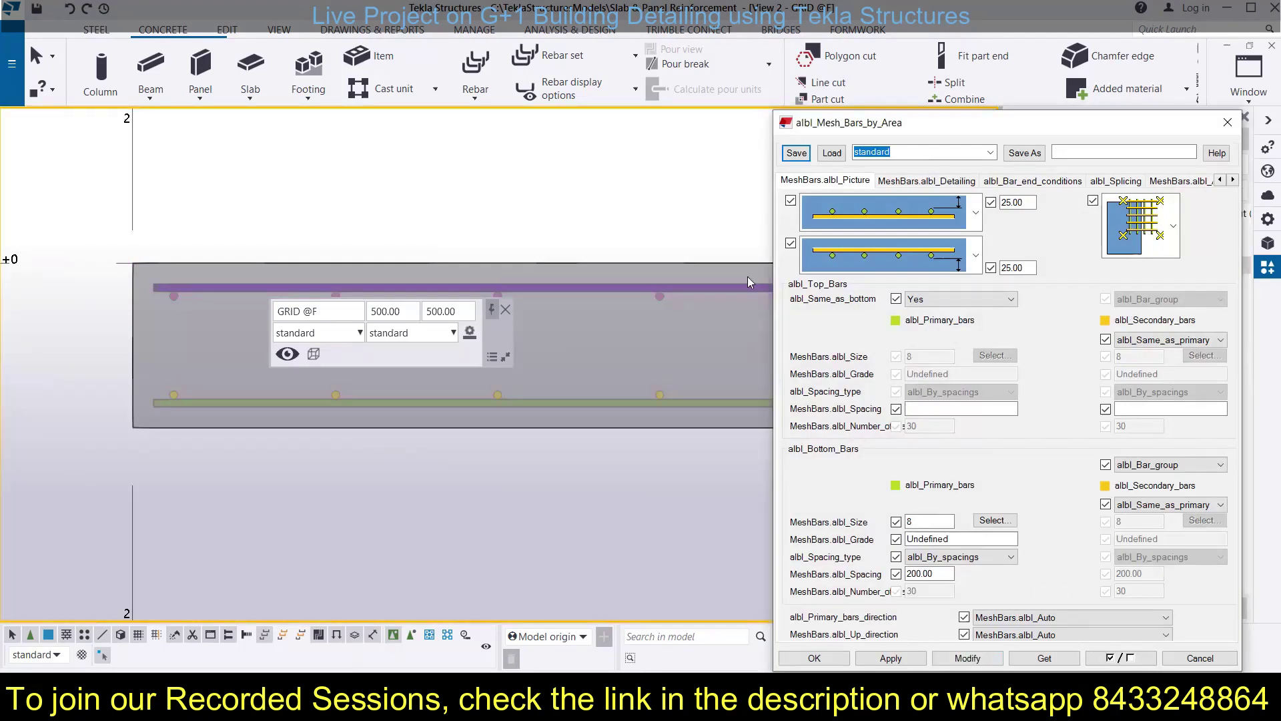
pyautogui.click(975, 212)
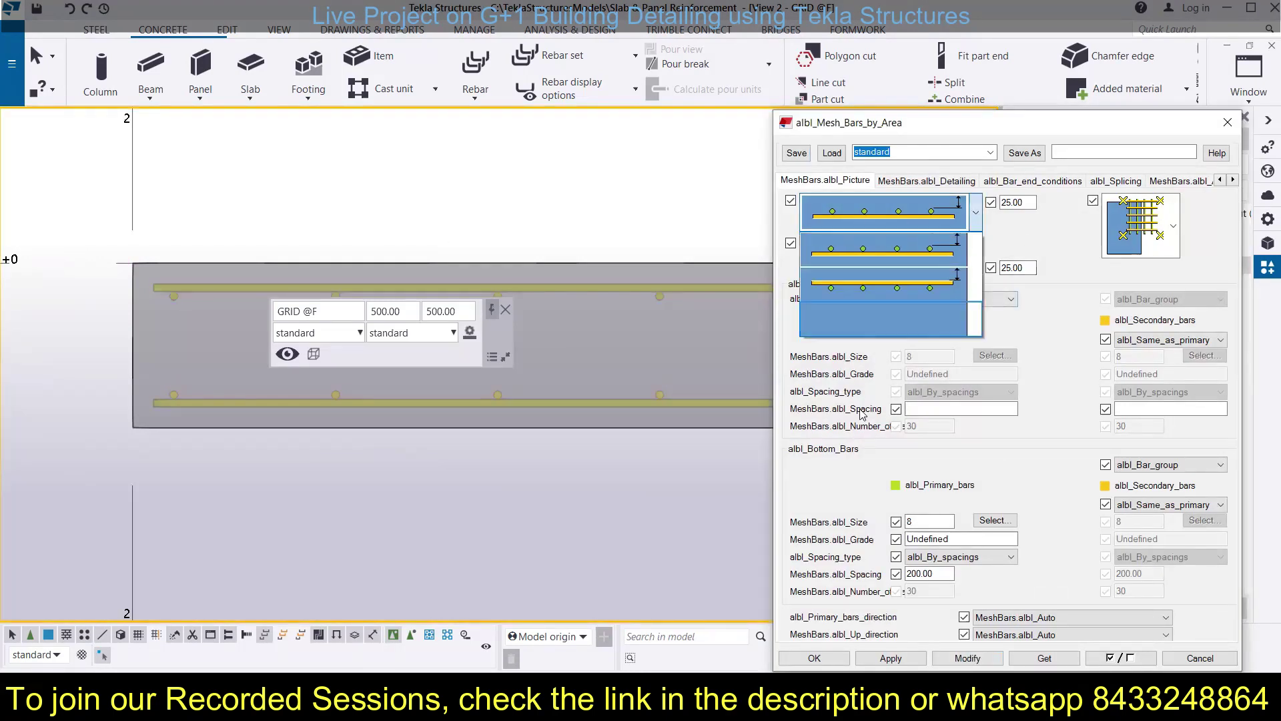
pyautogui.click(852, 289)
pyautogui.click(962, 659)
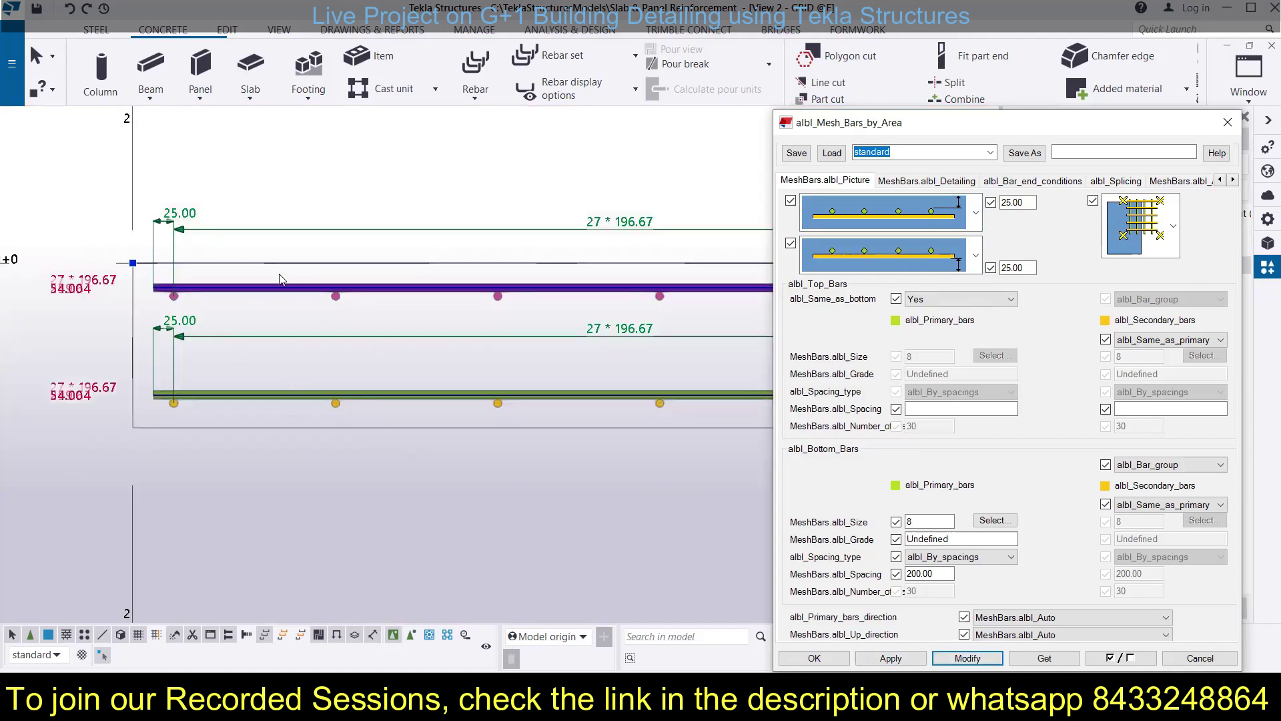
# Move the properties dialog aside and open the GRID @3 view on the slab between grid lines C and D
pyautogui.scroll(-5, 366, 310)
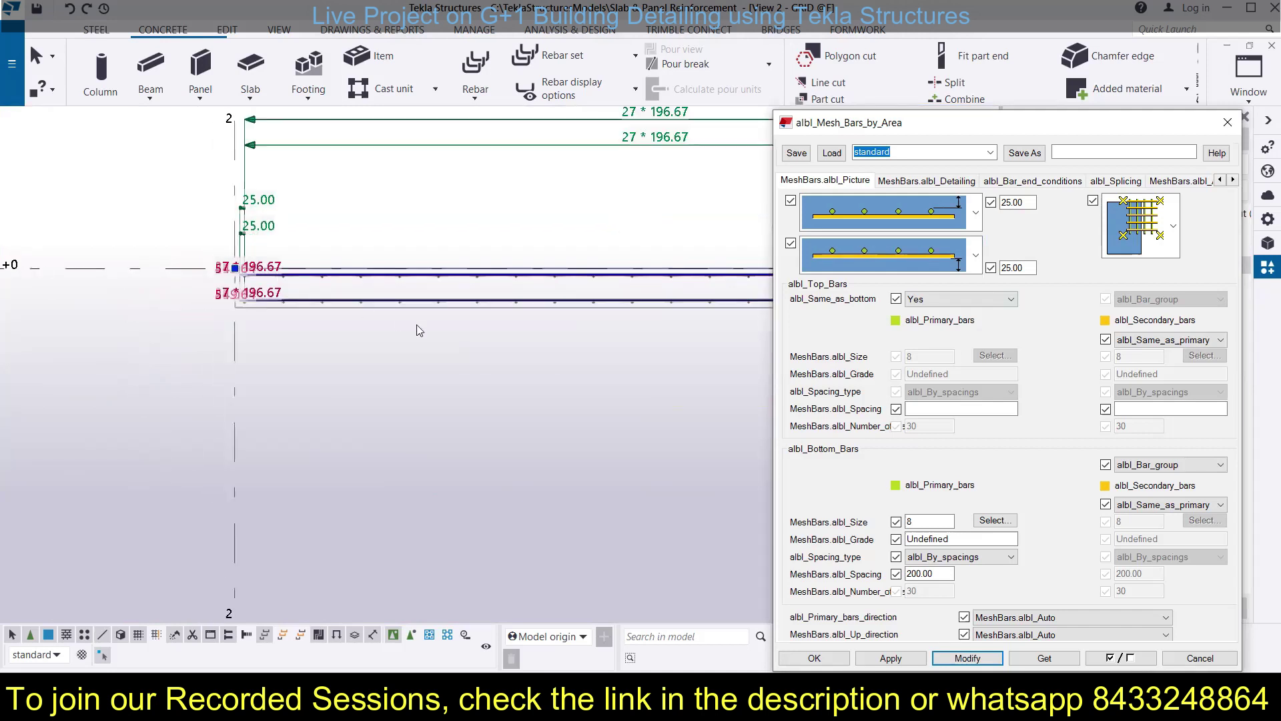
pyautogui.scroll(-5, 419, 330)
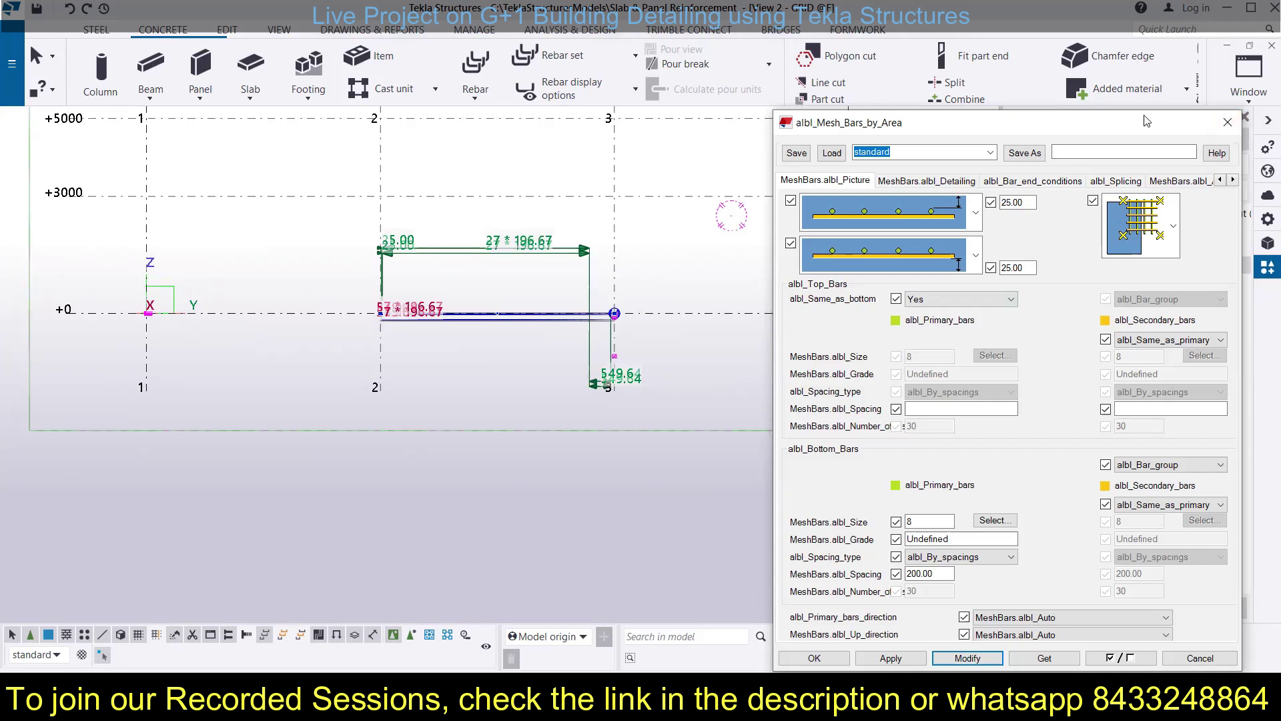
pyautogui.moveTo(1147, 121); pyautogui.dragTo(1243, 279)
pyautogui.click(1241, 99)
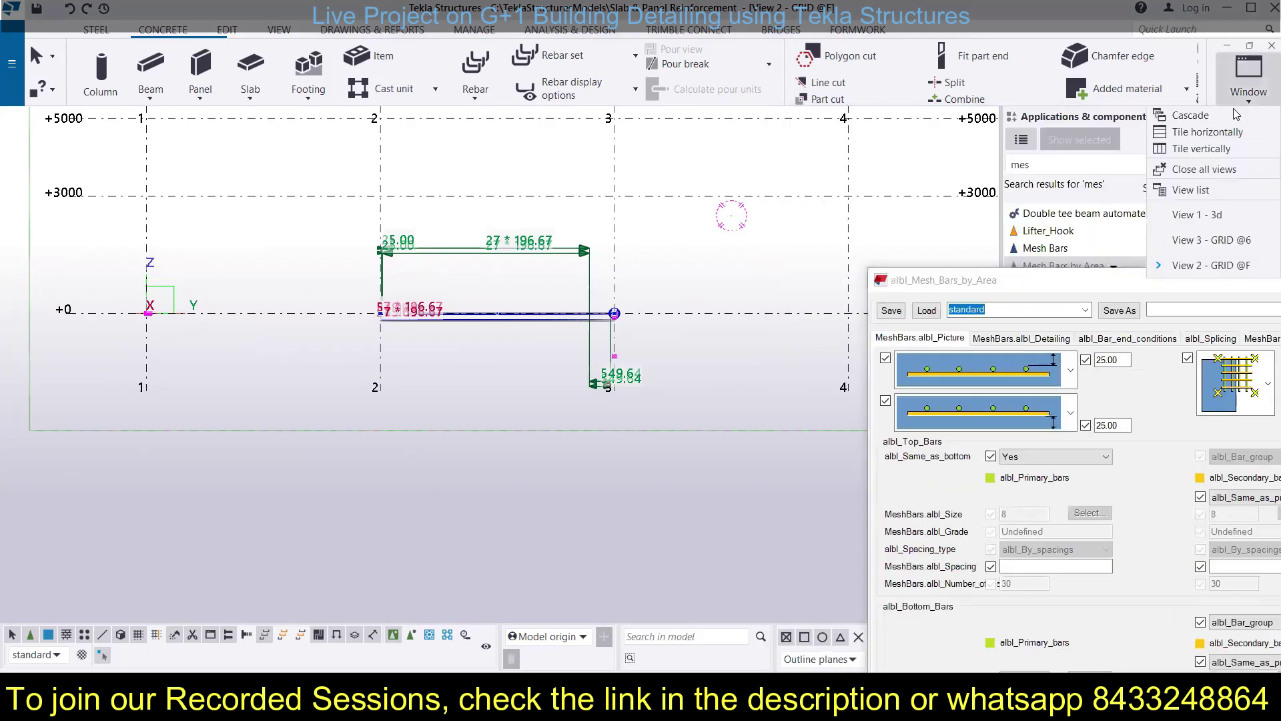
pyautogui.click(1191, 189)
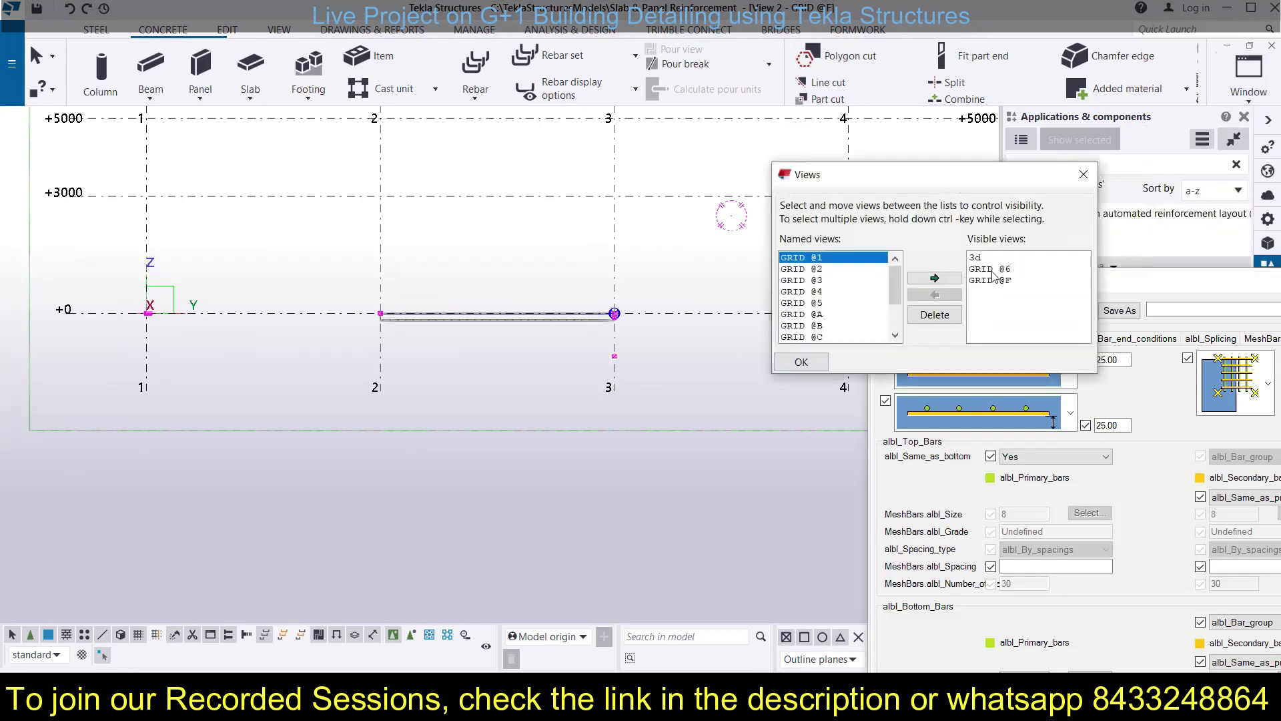
pyautogui.doubleClick(804, 280)
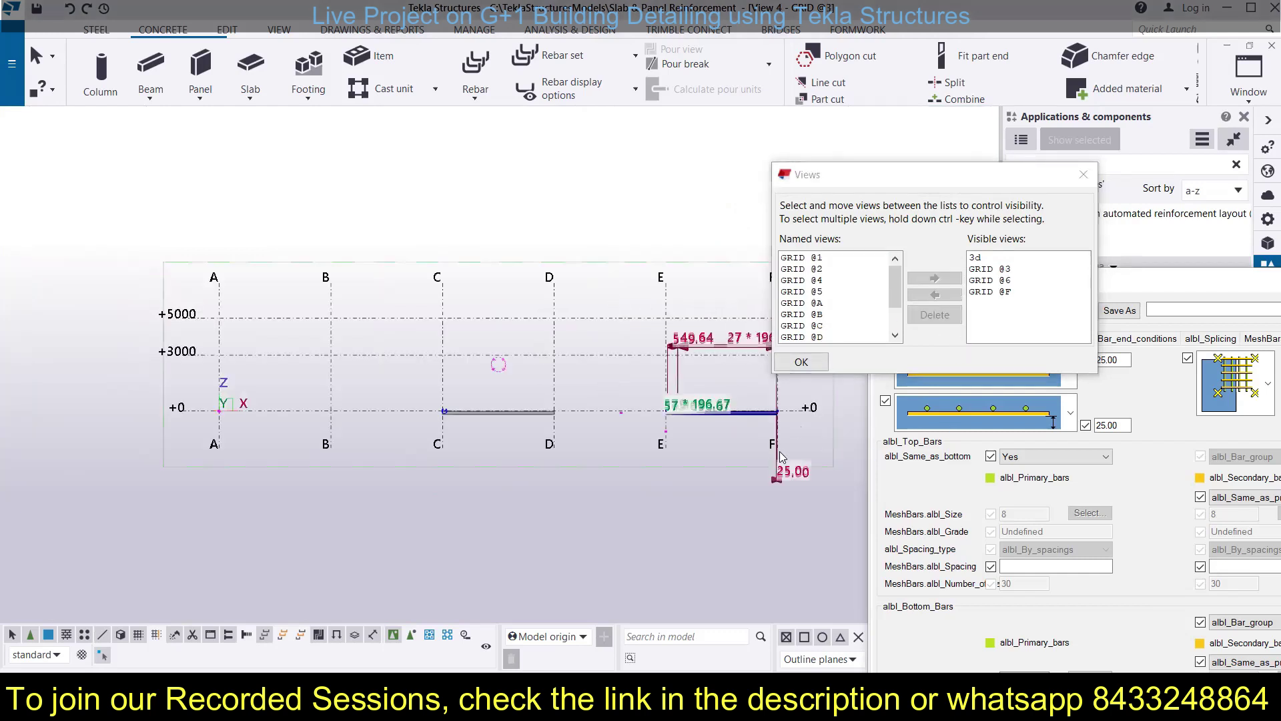
pyautogui.scroll(3, 481, 432)
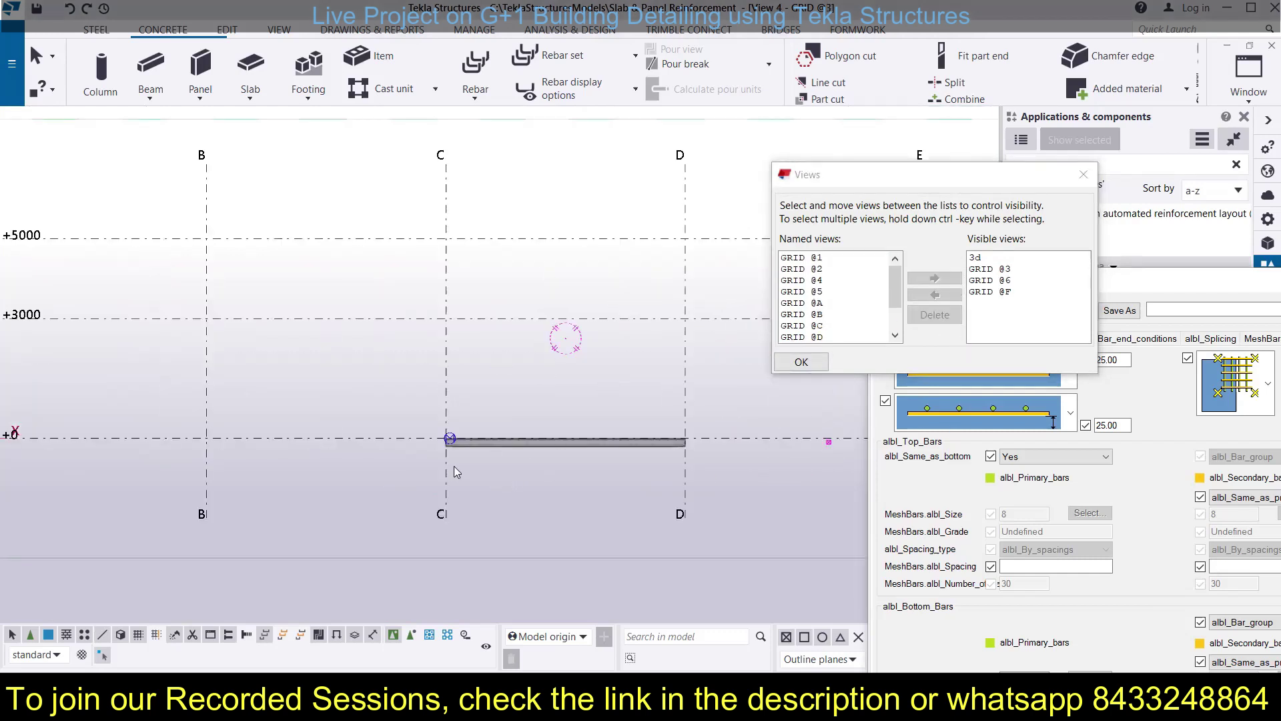
pyautogui.scroll(8, 480, 468)
# Set the bottom layer of the C–D slab's Mesh Bars to secondary bars above the primary bars and modify it
pyautogui.doubleClick(501, 327)
pyautogui.click(935, 212)
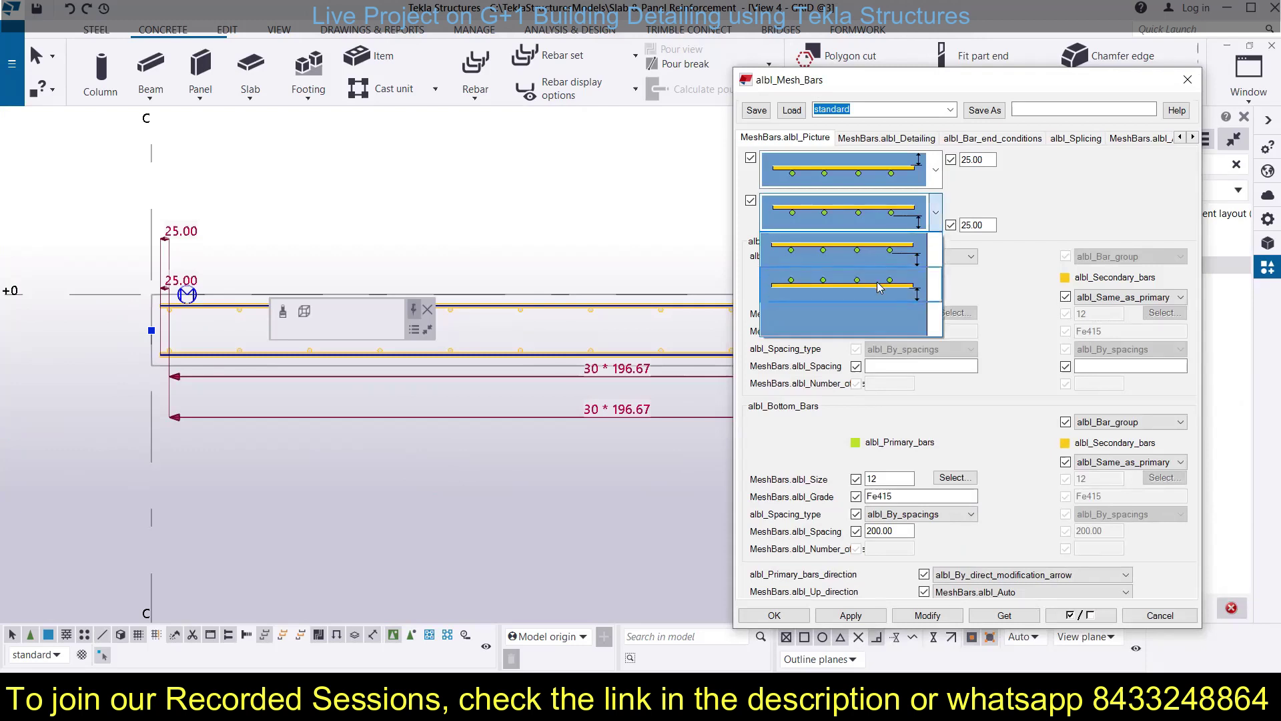
pyautogui.click(878, 287)
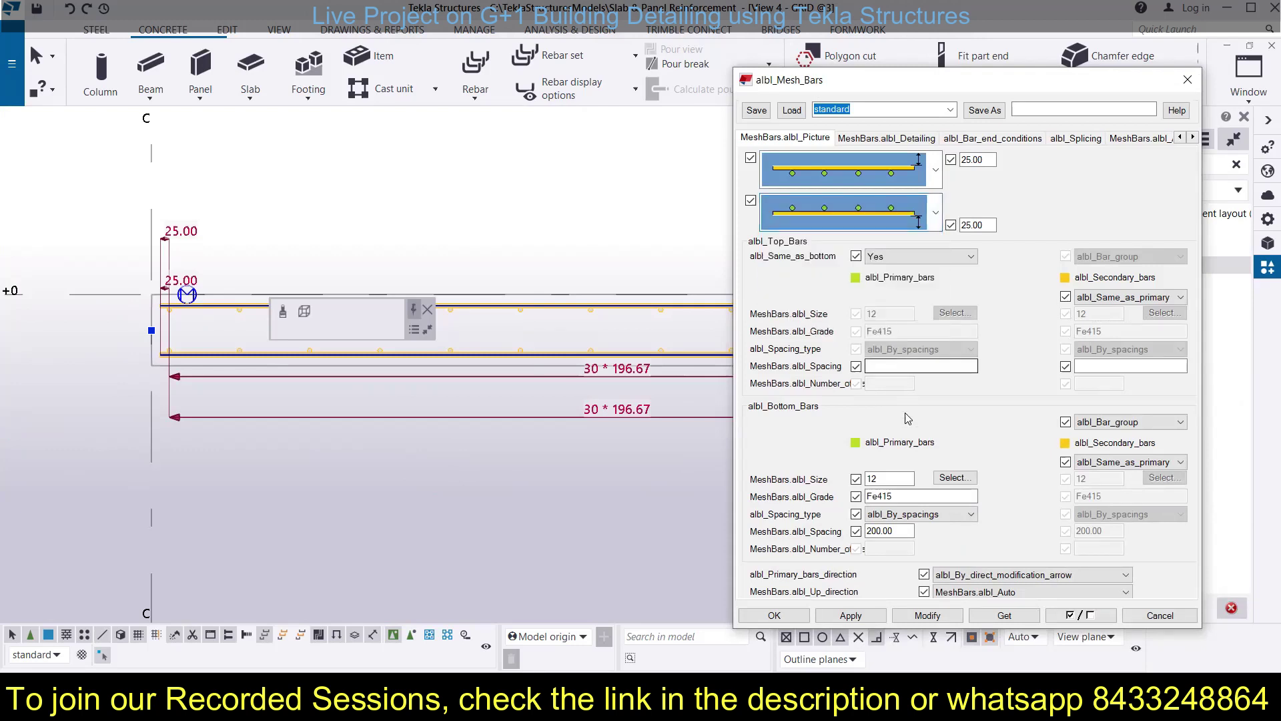
pyautogui.click(929, 616)
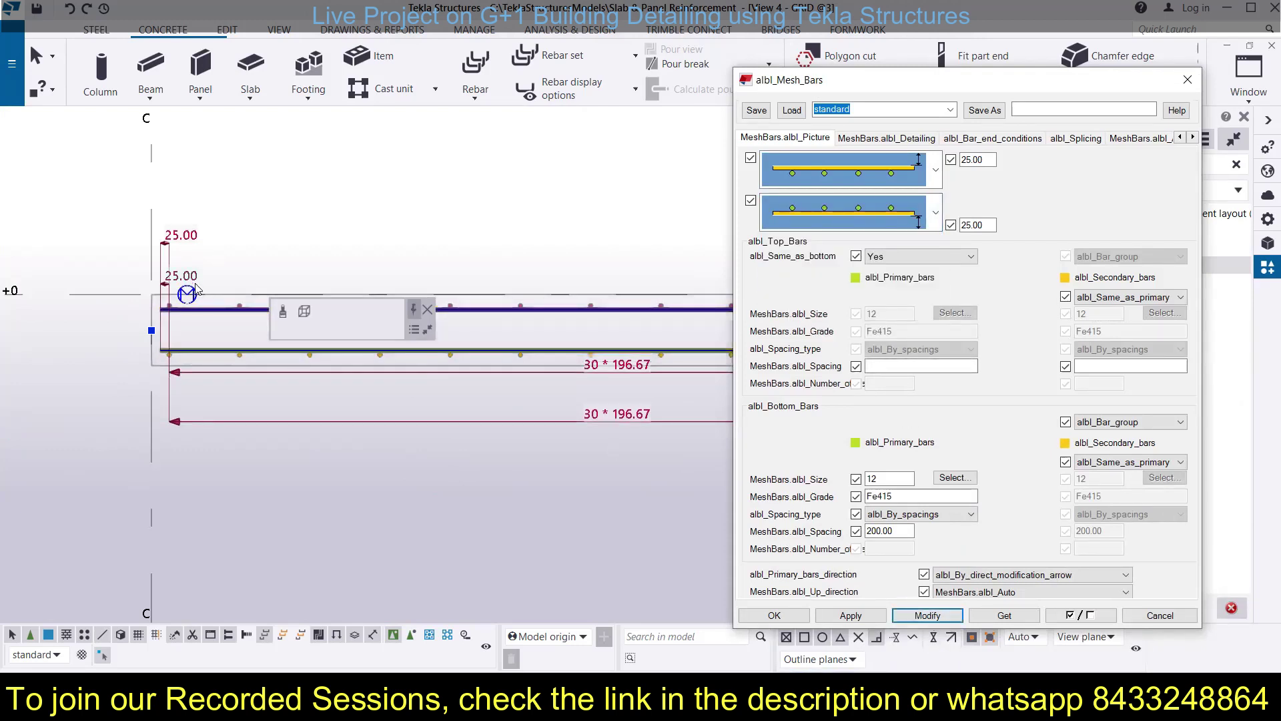
# Go through the C–D mesh's top and bottom layer arrangements and reapply secondary bars above primary bars for the bottom layer
pyautogui.click(937, 172)
pyautogui.click(919, 218)
pyautogui.click(919, 218)
pyautogui.click(881, 297)
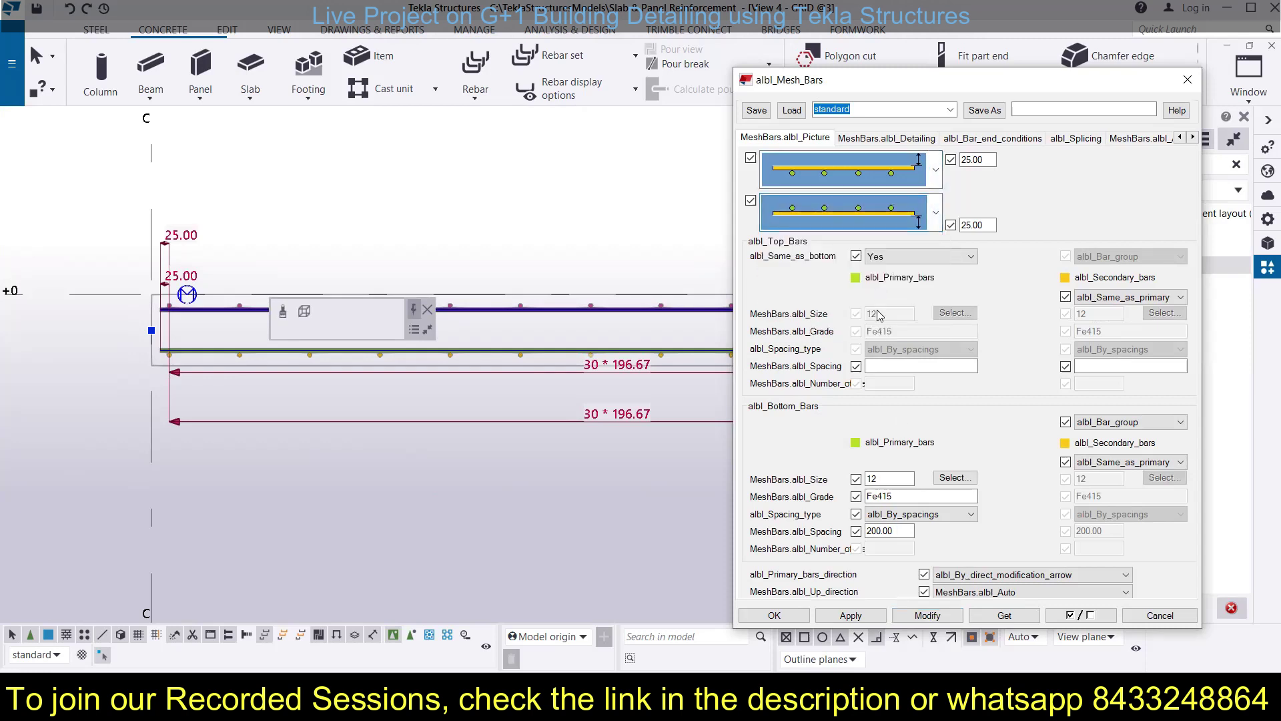
pyautogui.click(927, 614)
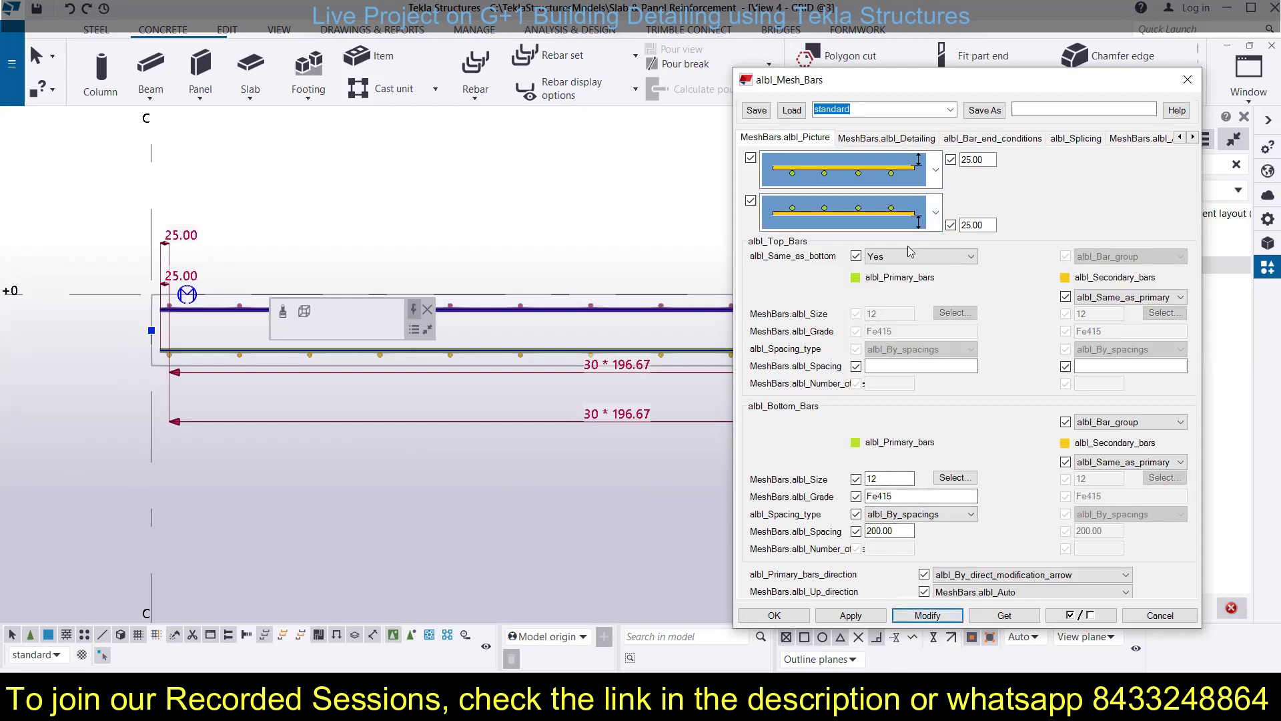
pyautogui.click(921, 217)
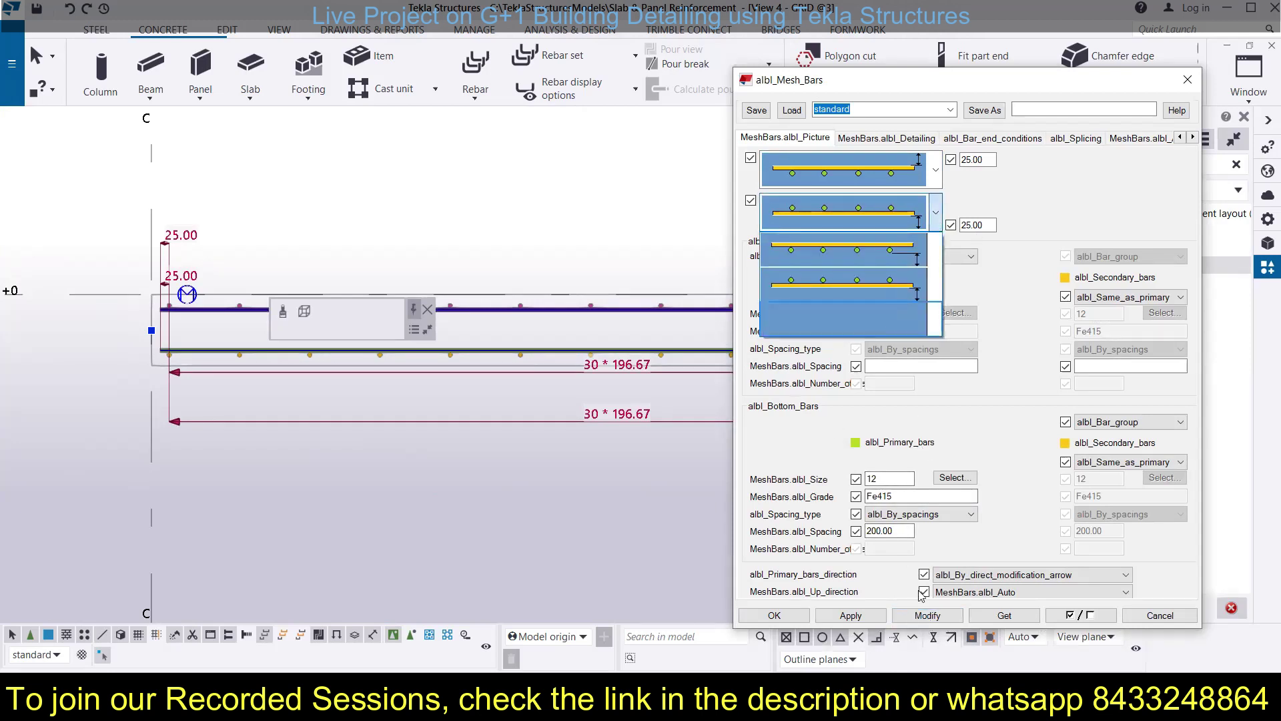
pyautogui.click(928, 614)
# Set both the top and bottom cover of the C–D slab's Mesh Bars to 20 and modify the mesh
pyautogui.doubleClick(989, 161)
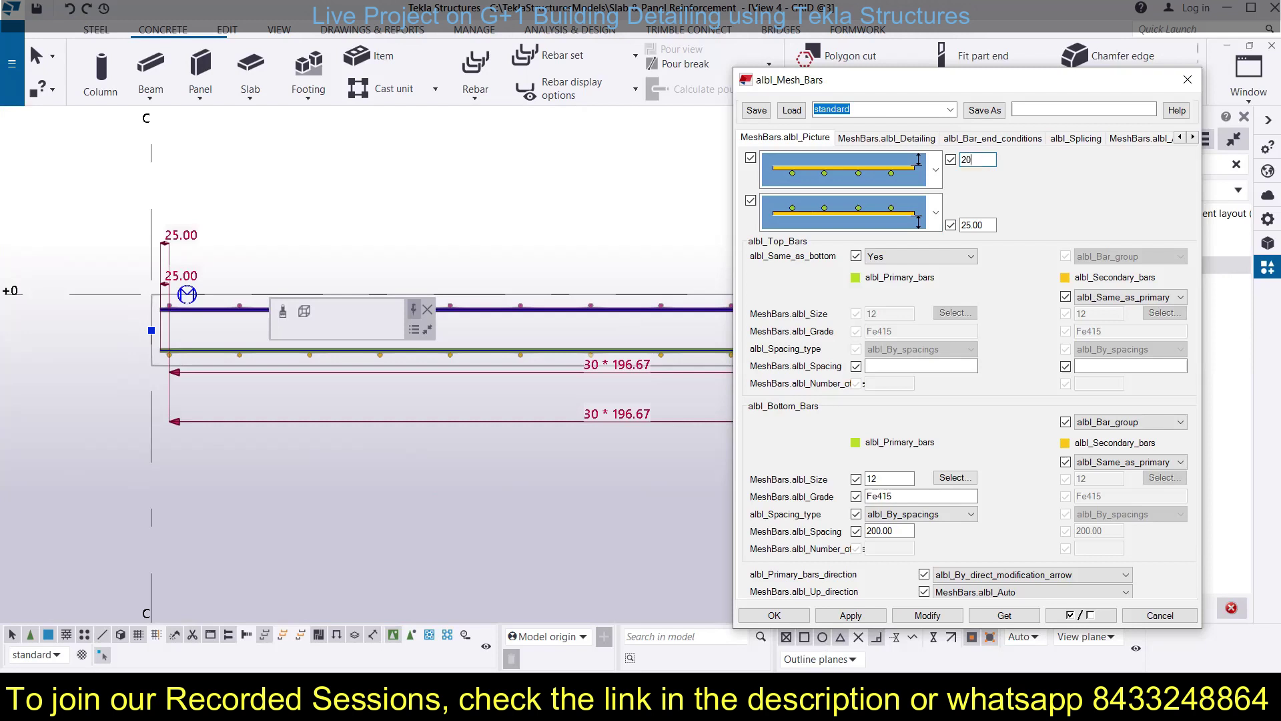
pyautogui.doubleClick(986, 225)
pyautogui.write('20')
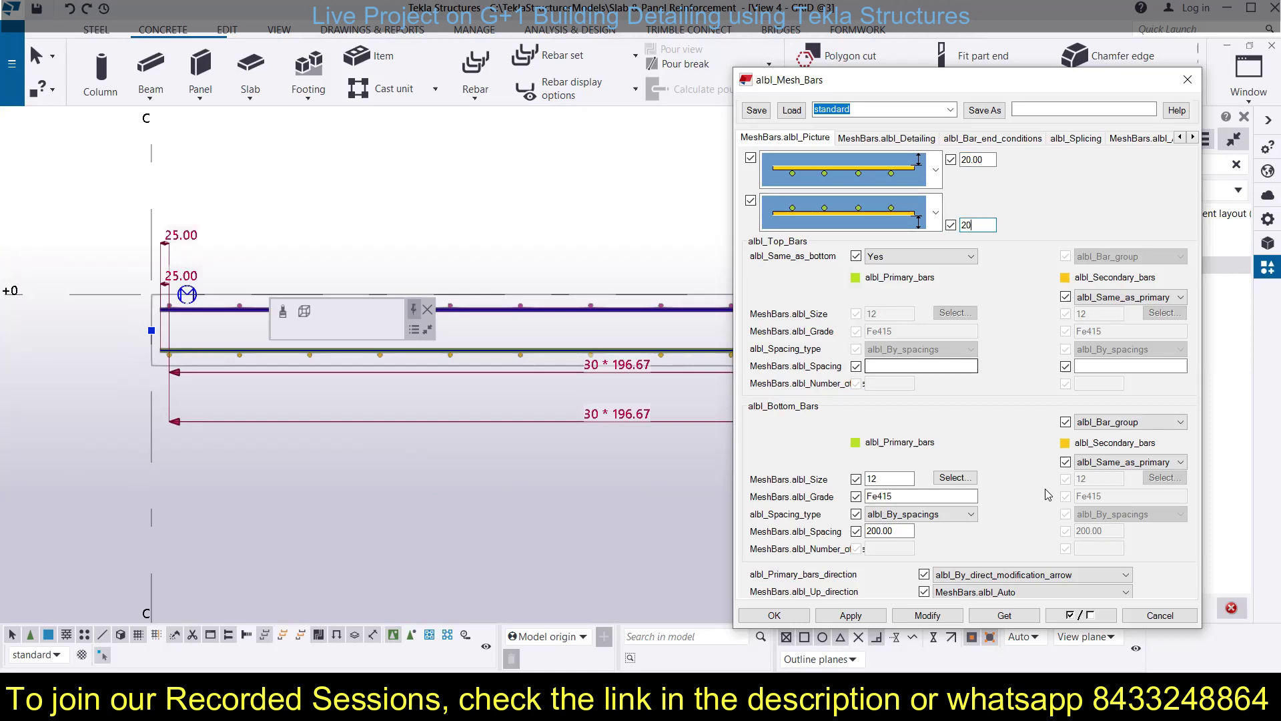
pyautogui.click(928, 614)
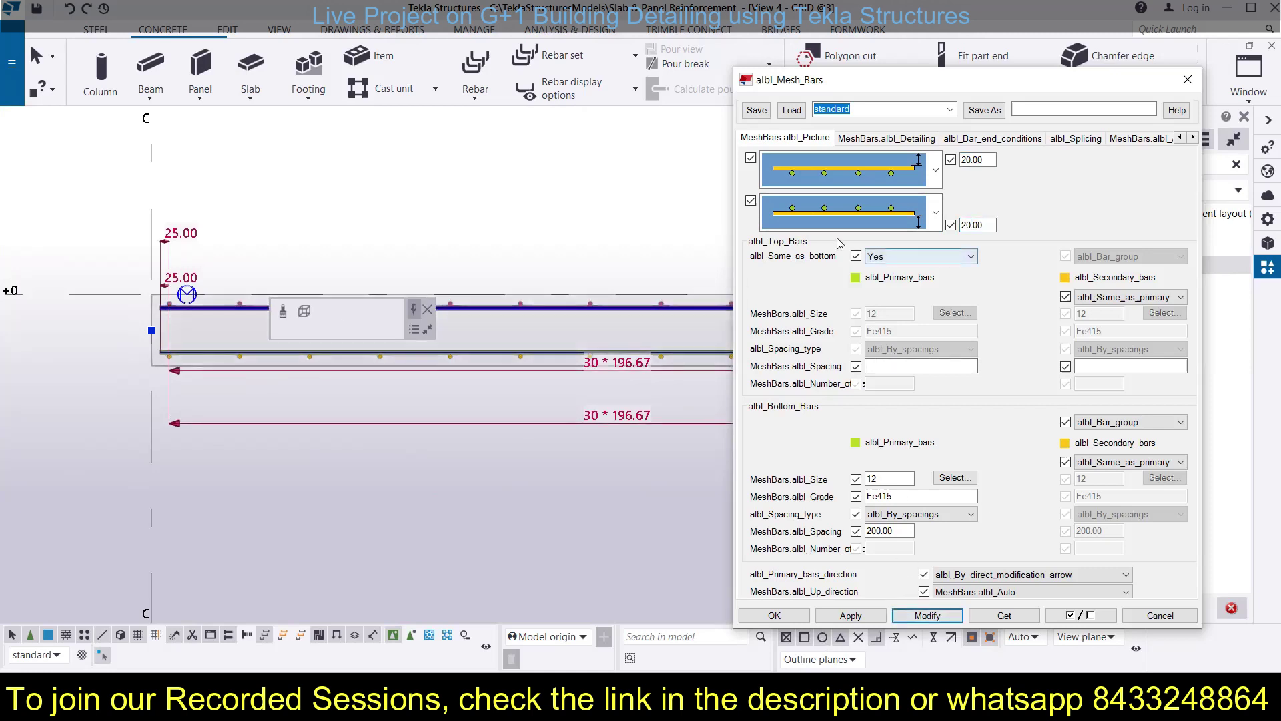
# Show the Mesh Bars detailing settings, switch the GRID @3 view to 3D and examine the mesh on the E–F slab
pyautogui.click(875, 138)
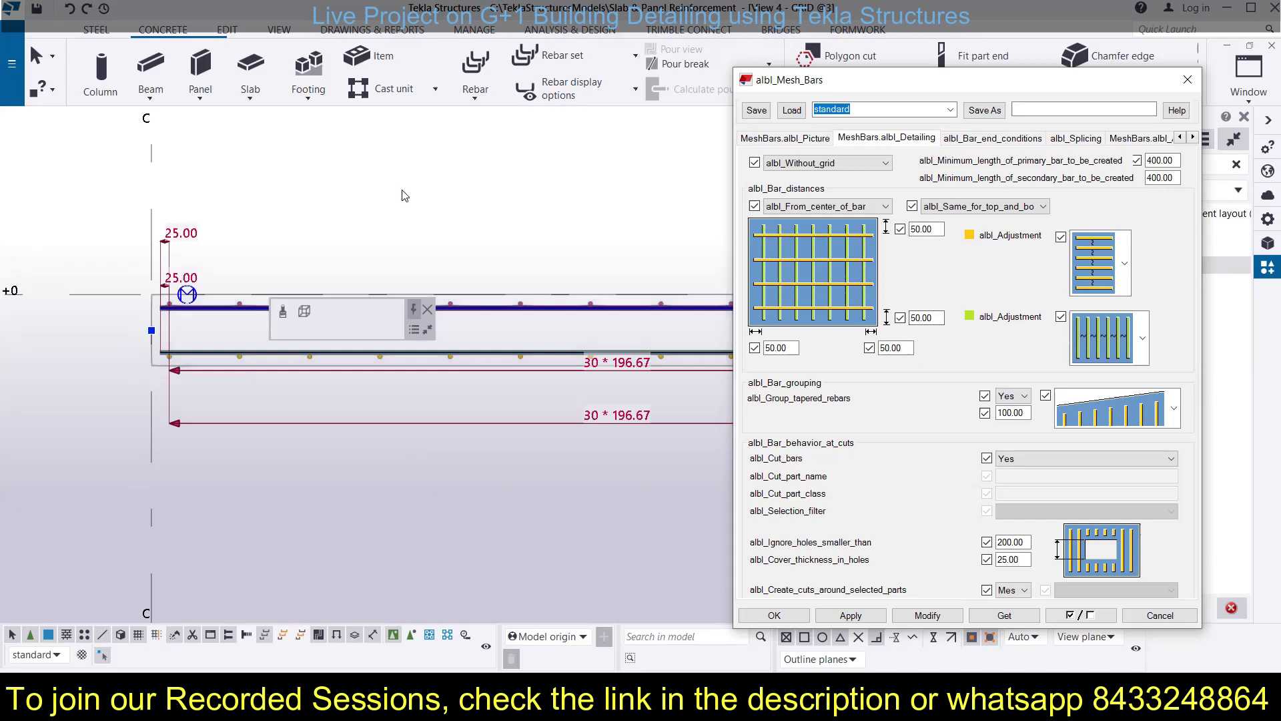
pyautogui.scroll(-3, 434, 431)
pyautogui.click(435, 438)
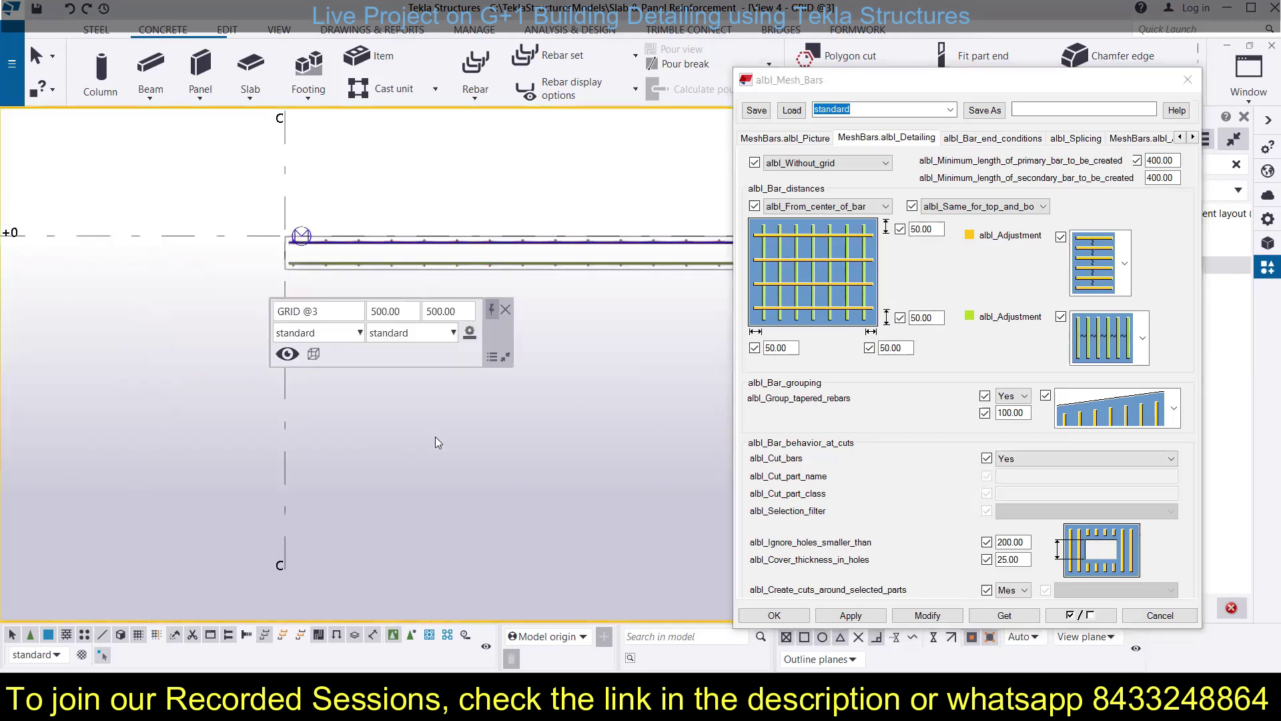
pyautogui.hotkey('ctrl', 'p')
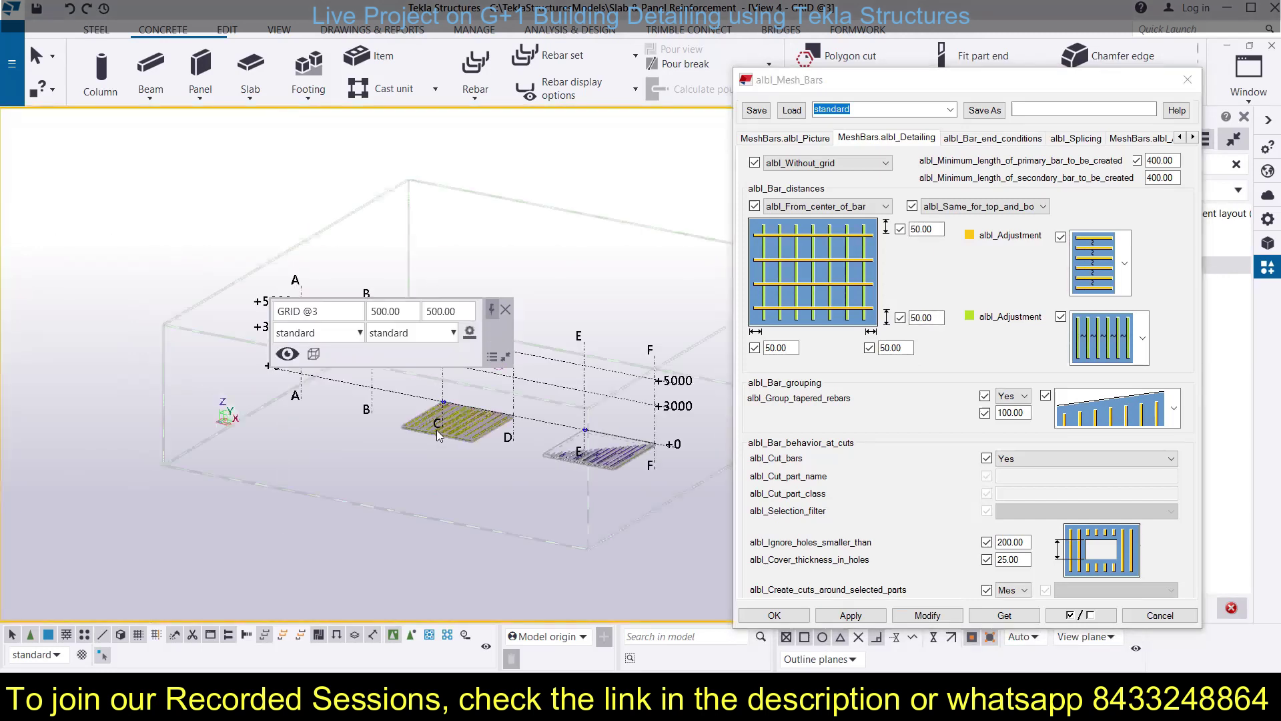
pyautogui.scroll(5, 614, 471)
pyautogui.moveTo(650, 480)
pyautogui.mouseDown(button='middle')
pyautogui.moveTo(529, 459)
pyautogui.moveTo(538, 468)
pyautogui.mouseUp(button='middle')
pyautogui.scroll(2, 538, 468)
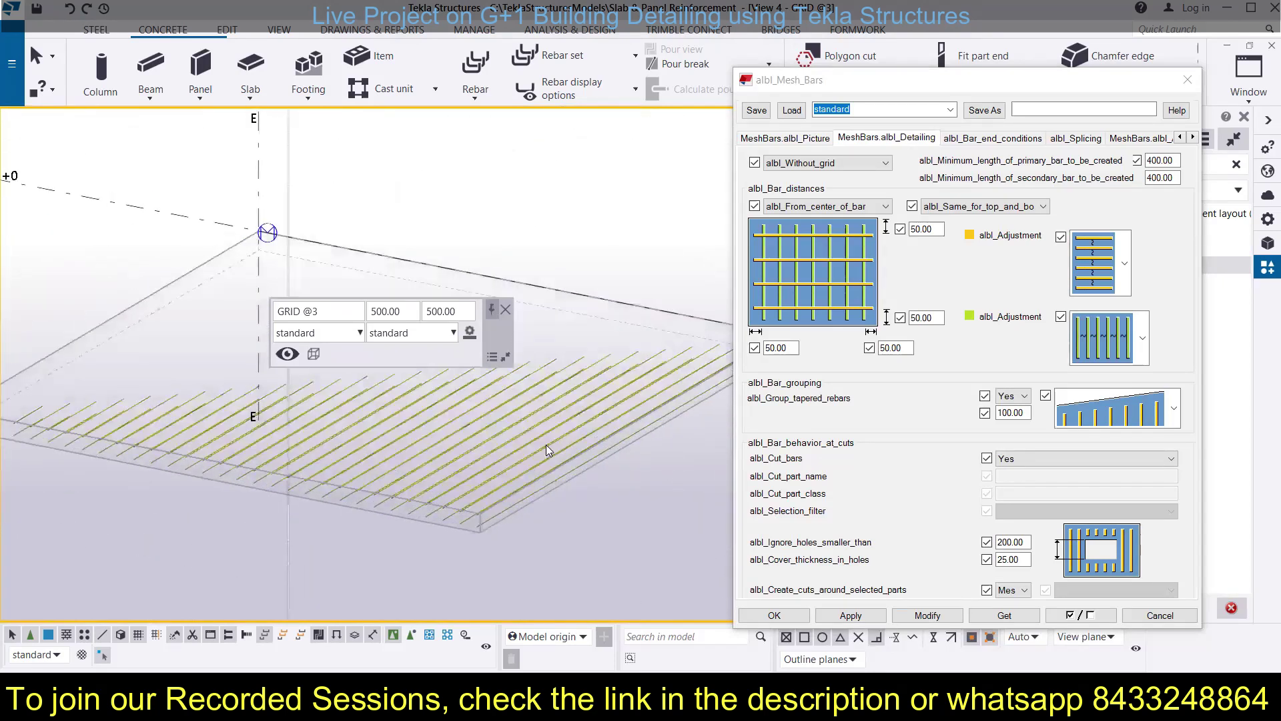
# Try to modify the Mesh Bars with an upper edge bar distance of 100 and a new lower edge distance, and close the properties
pyautogui.doubleClick(927, 231)
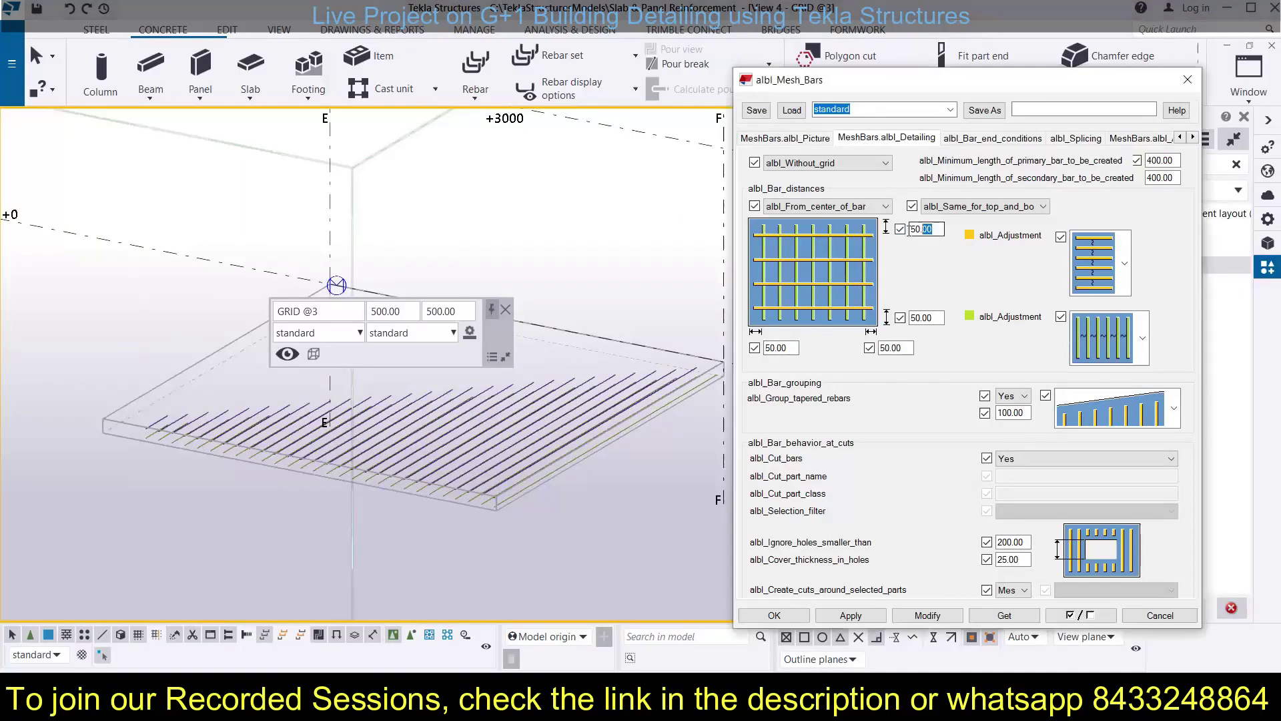
pyautogui.write('100')
pyautogui.doubleClick(921, 318)
pyautogui.write('10')
pyautogui.click(931, 621)
pyautogui.click(1159, 615)
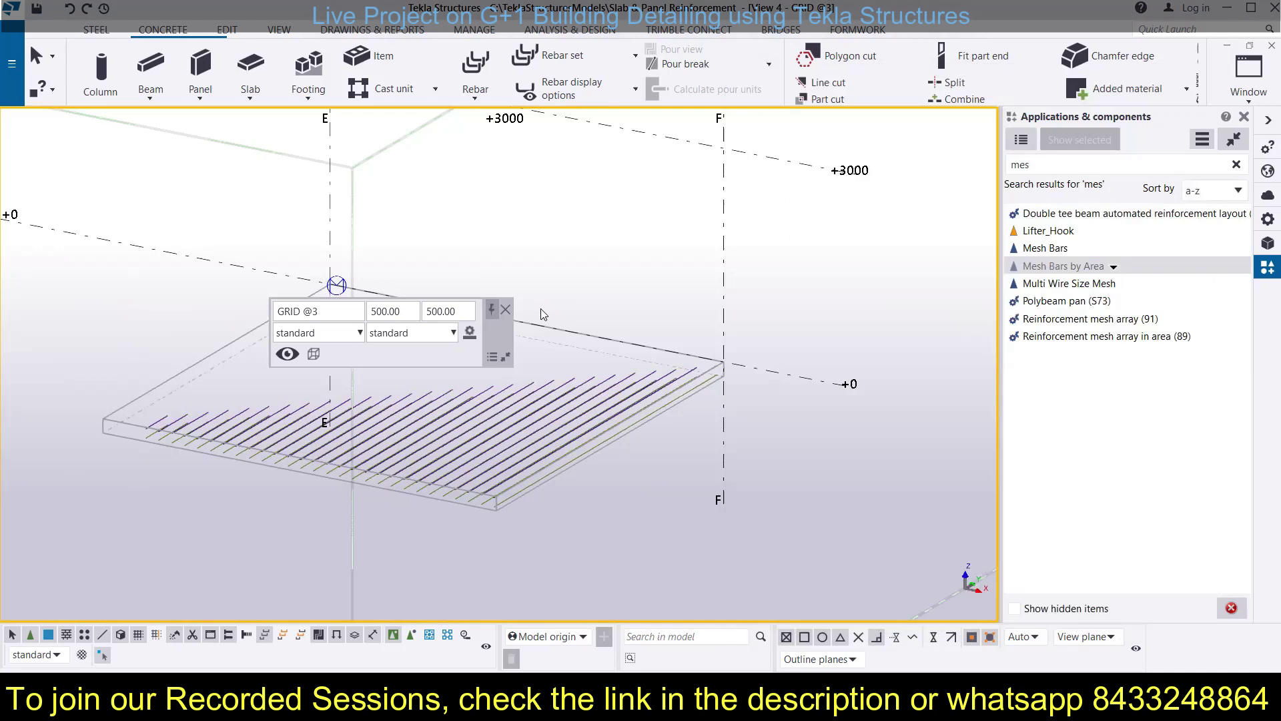
# Switch to the 3d view window, dismiss the contextual toolbar and bring the E–F slab into view
pyautogui.scroll(-3, 571, 322)
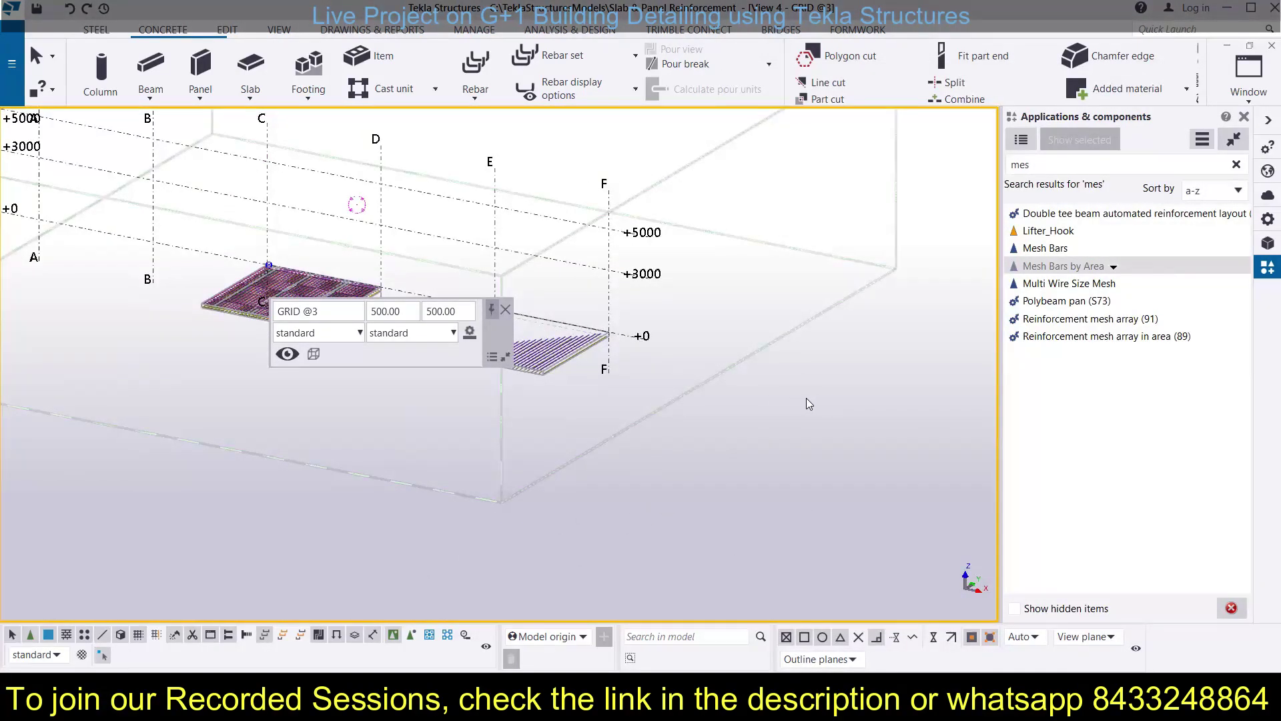
pyautogui.click(1248, 74)
pyautogui.click(1195, 215)
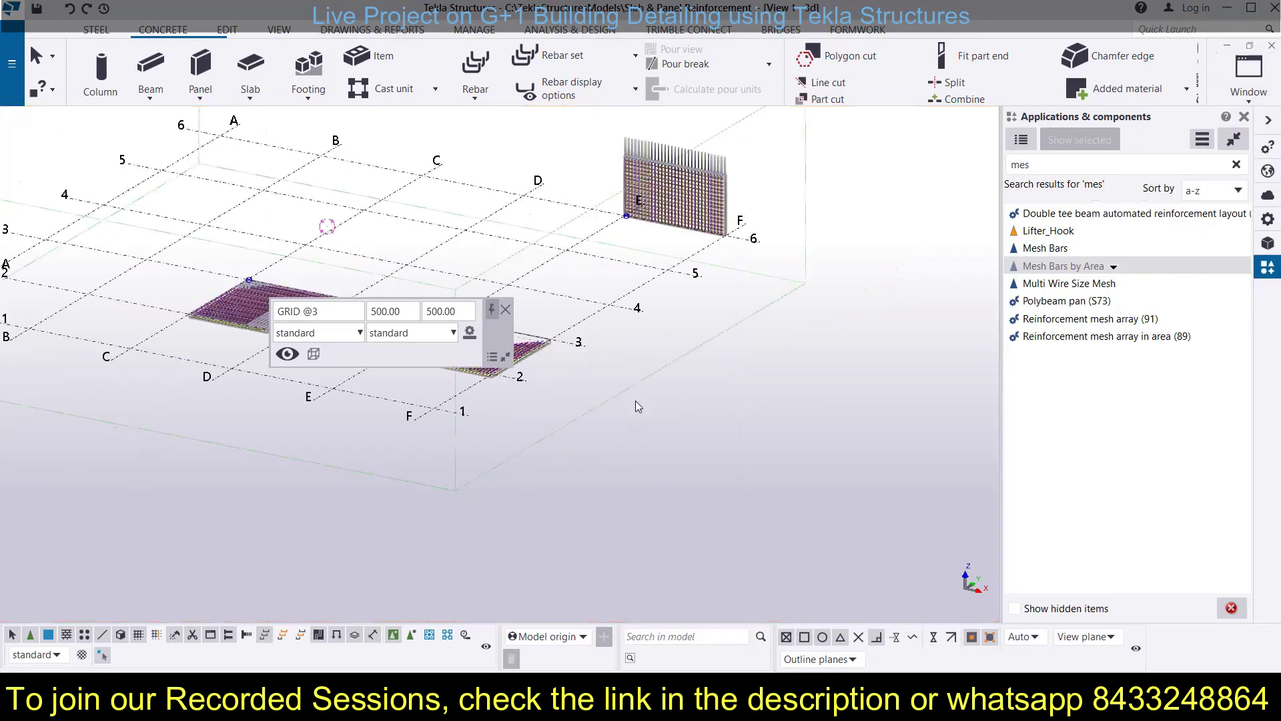
pyautogui.scroll(4, 238, 307)
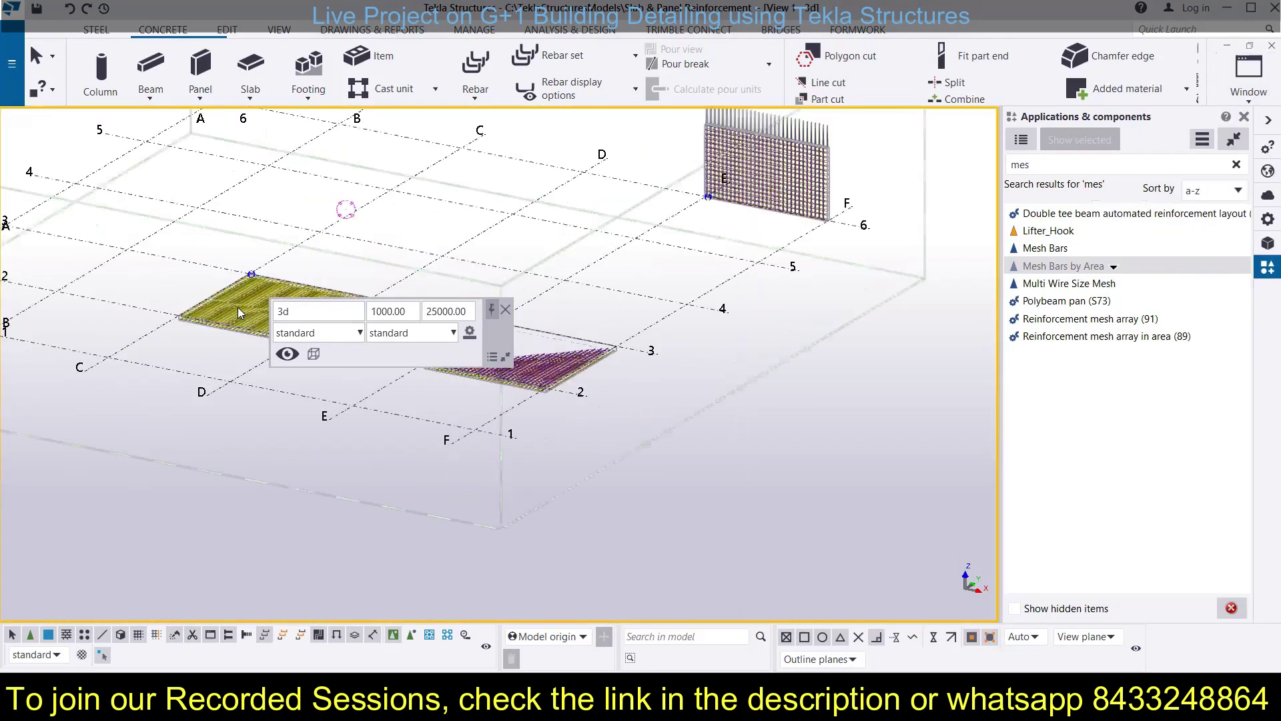
pyautogui.click(507, 311)
pyautogui.moveTo(700, 433); pyautogui.dragTo(553, 459, button='middle')
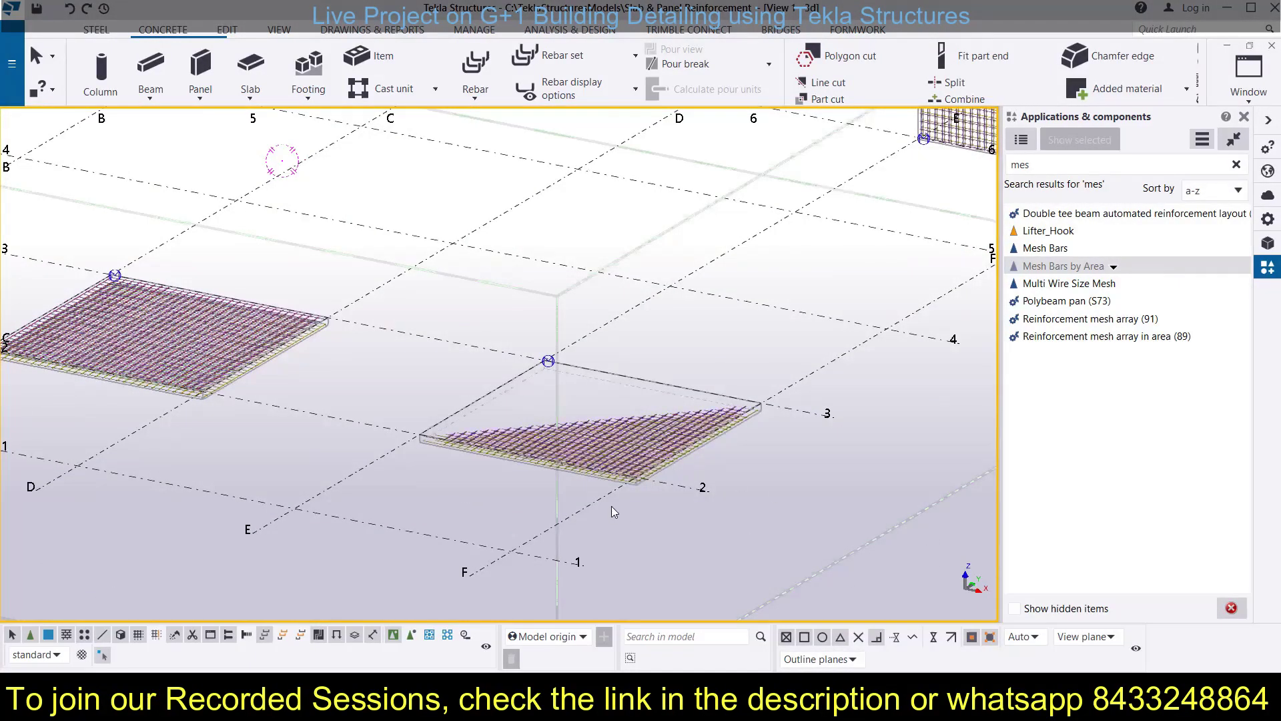
# Delete the triangular mesh from the slab between grid lines E and F
pyautogui.click(592, 449)
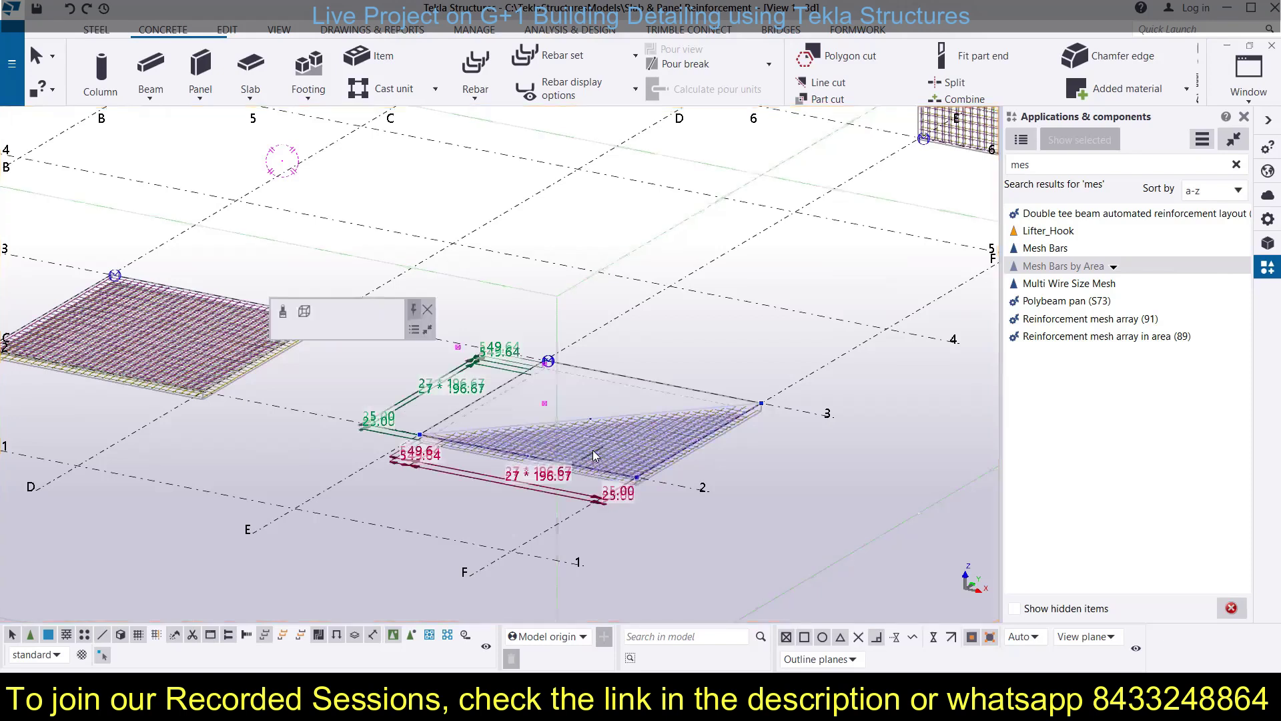
pyautogui.press('Delete')
pyautogui.scroll(-1, 609, 262)
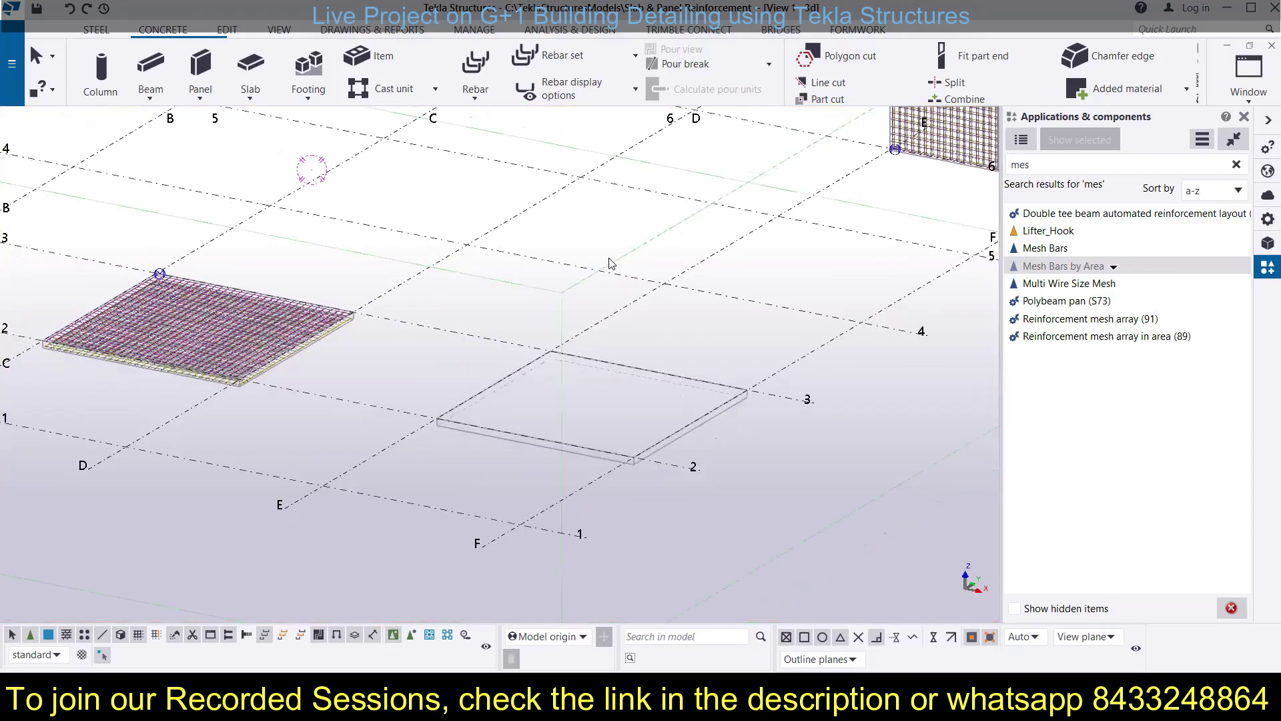
# Apply Mesh Bars by Area to the E–F slab between grid lines 2 and 3, using its four top corners as the area
pyautogui.click(435, 422)
pyautogui.click(437, 421)
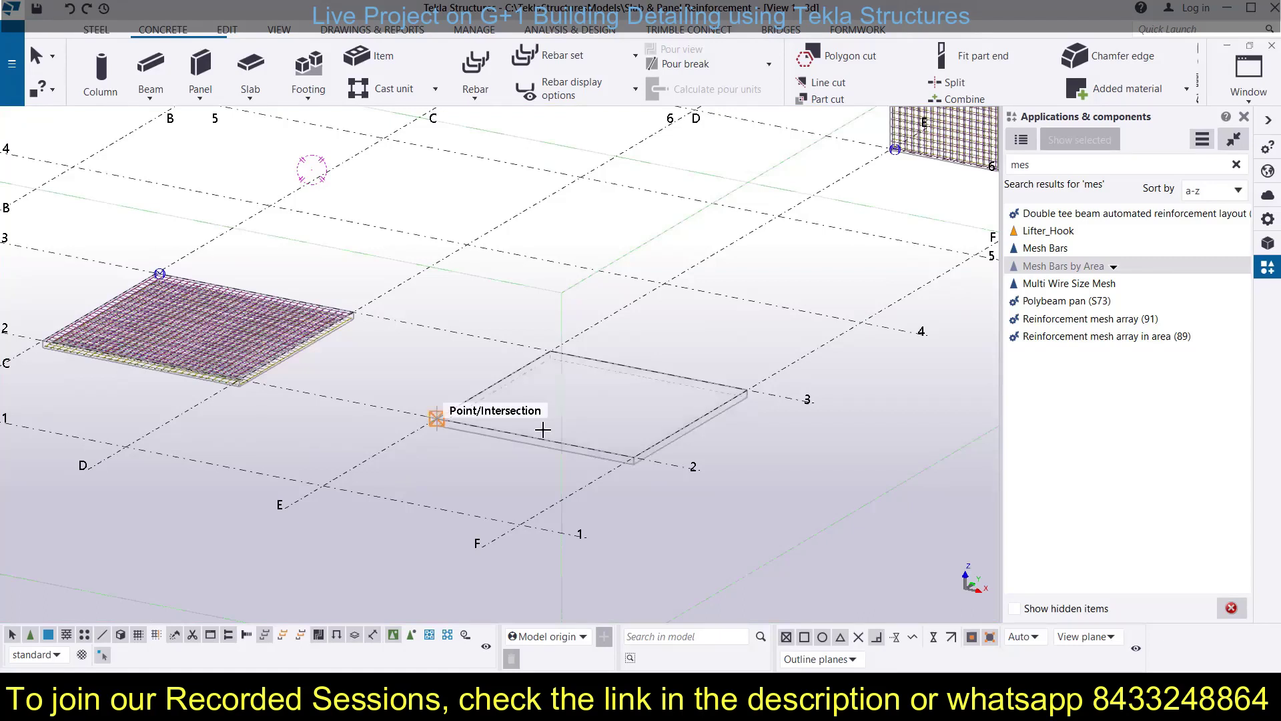
pyautogui.click(636, 455)
pyautogui.click(749, 390)
pyautogui.click(550, 348)
pyautogui.click(438, 419)
pyautogui.click(635, 456)
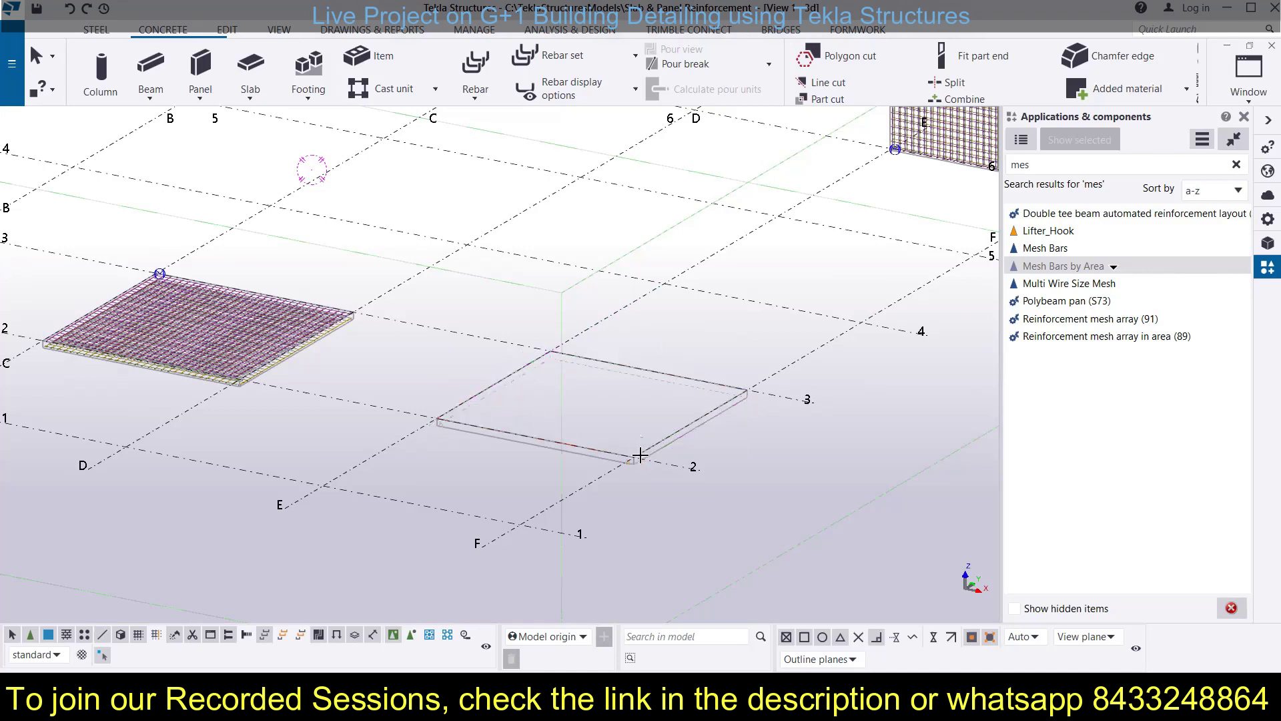
pyautogui.scroll(5, 543, 437)
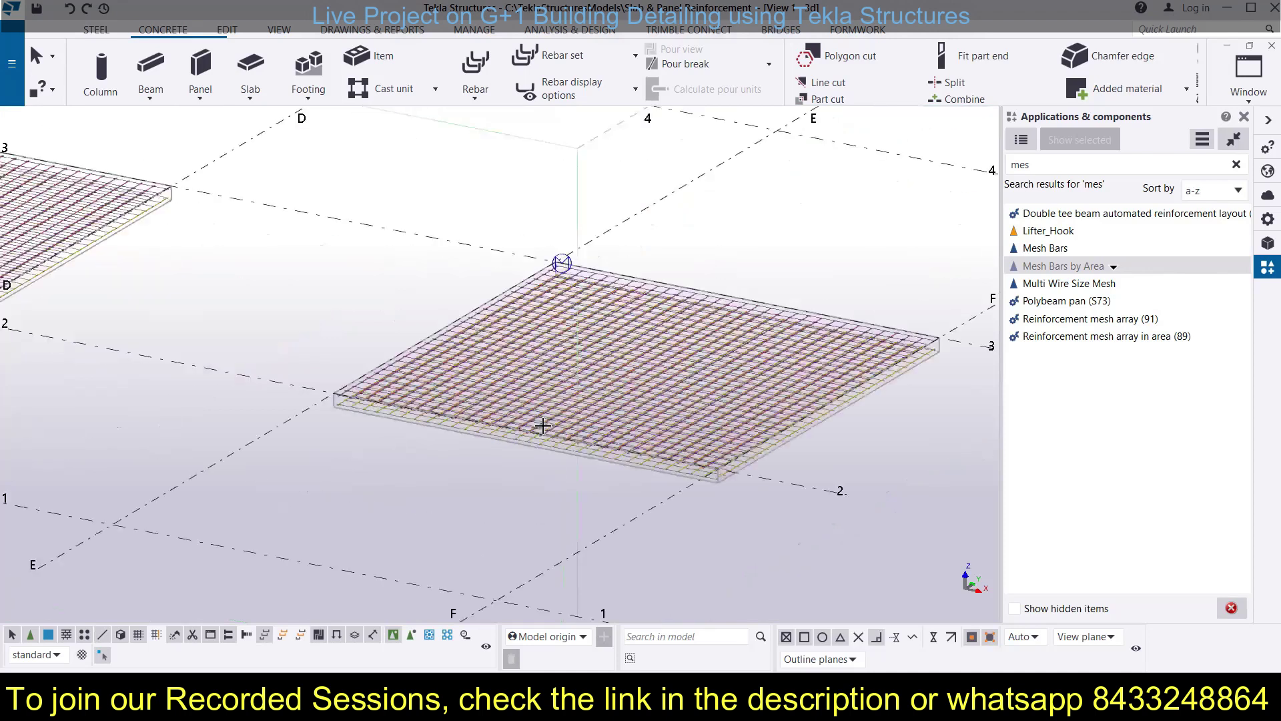
pyautogui.scroll(-5, 247, 354)
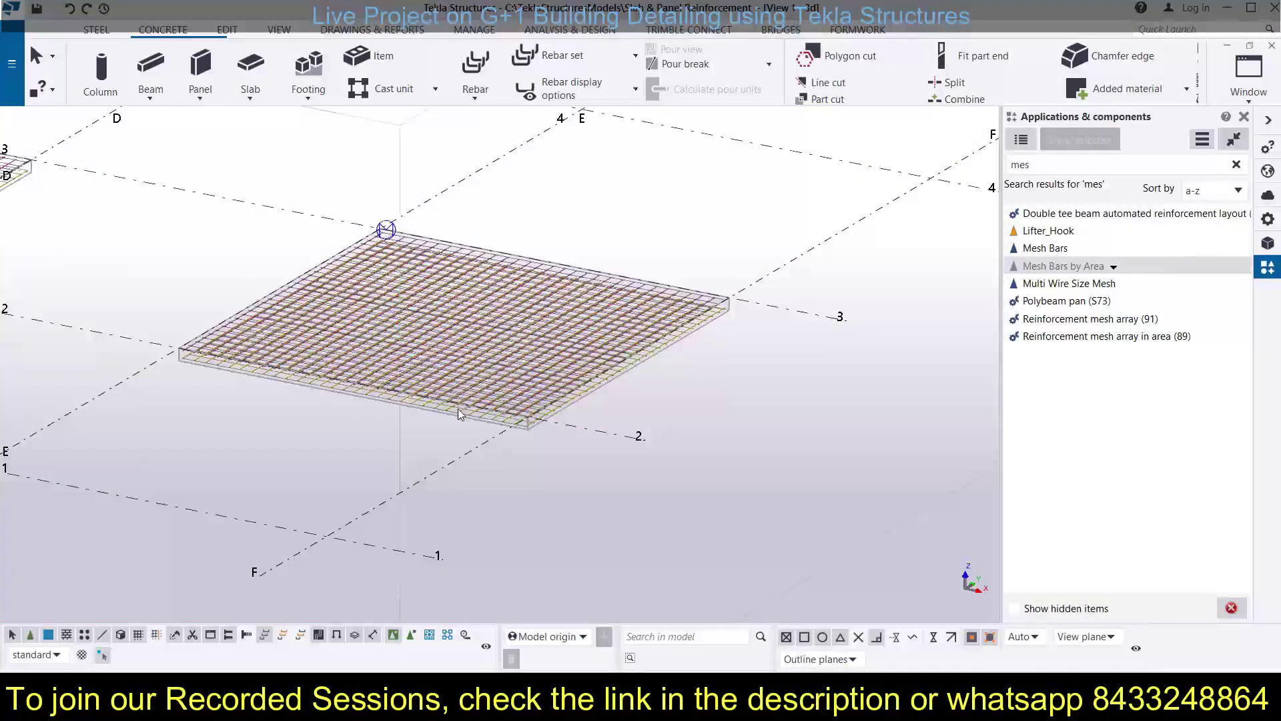
# Open the Mesh Bars by Area properties of the E–F slab's mesh and switch the 3d view to plan
pyautogui.click(485, 399)
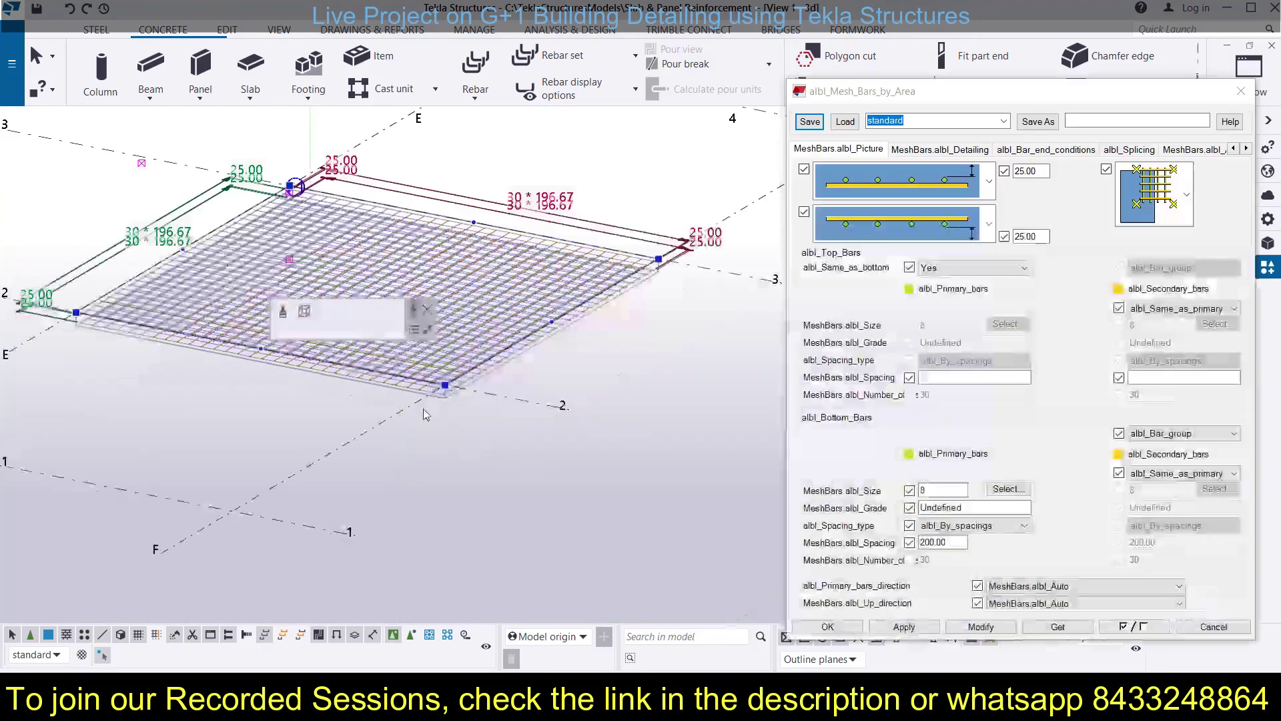
pyautogui.hotkey('ctrl', 'p')
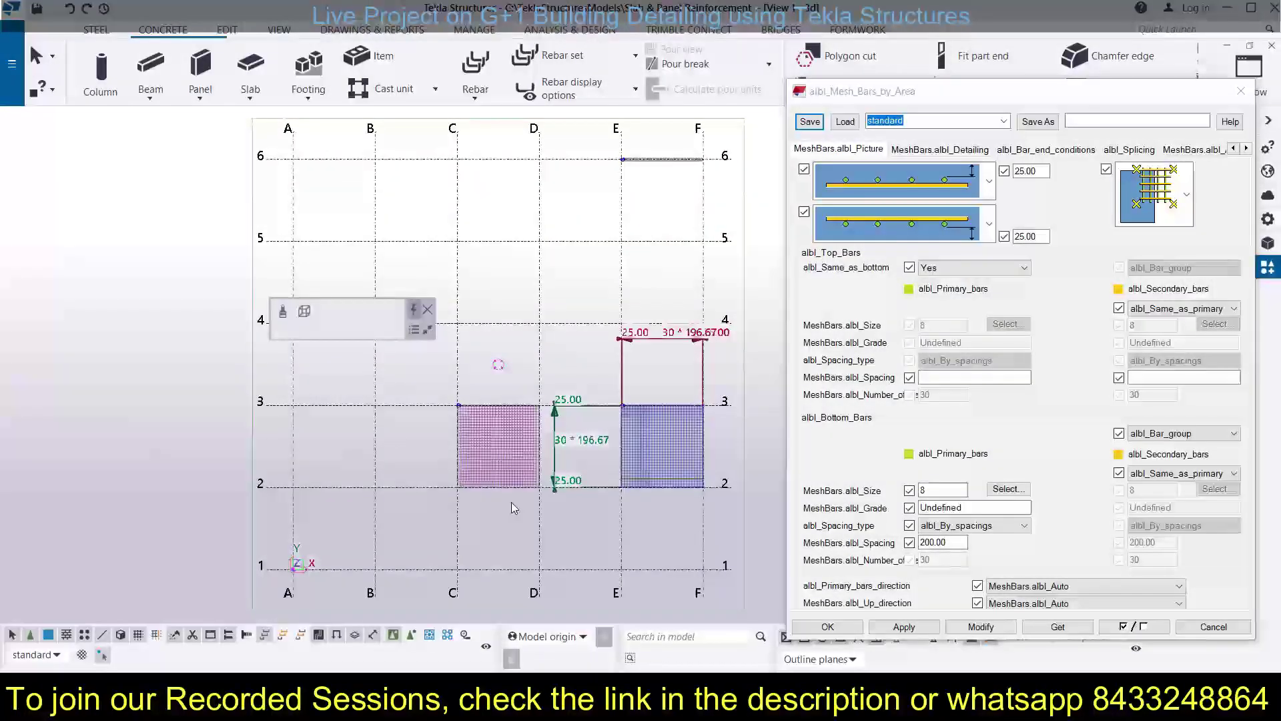
pyautogui.scroll(3, 511, 502)
pyautogui.scroll(-3, 388, 430)
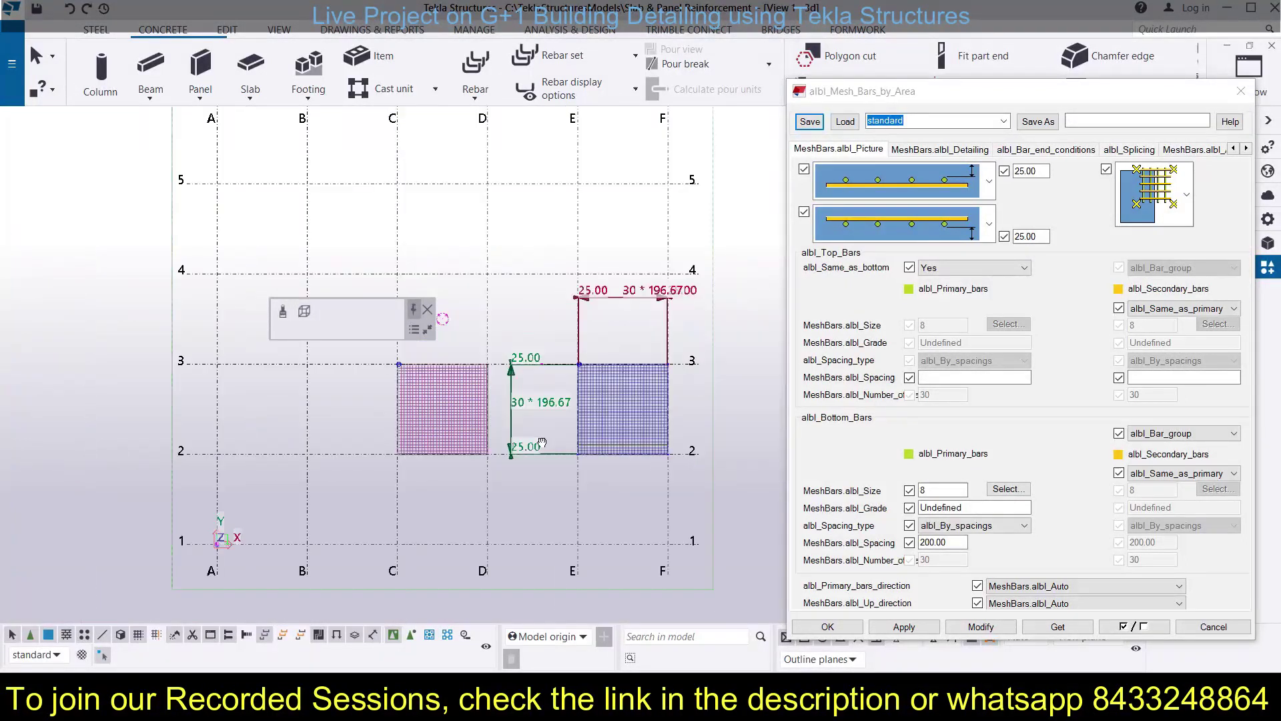
pyautogui.moveTo(559, 448); pyautogui.dragTo(293, 405, button='middle')
# Set all four edge bar distances of the E–F slab's mesh to 200 and modify it
pyautogui.click(939, 149)
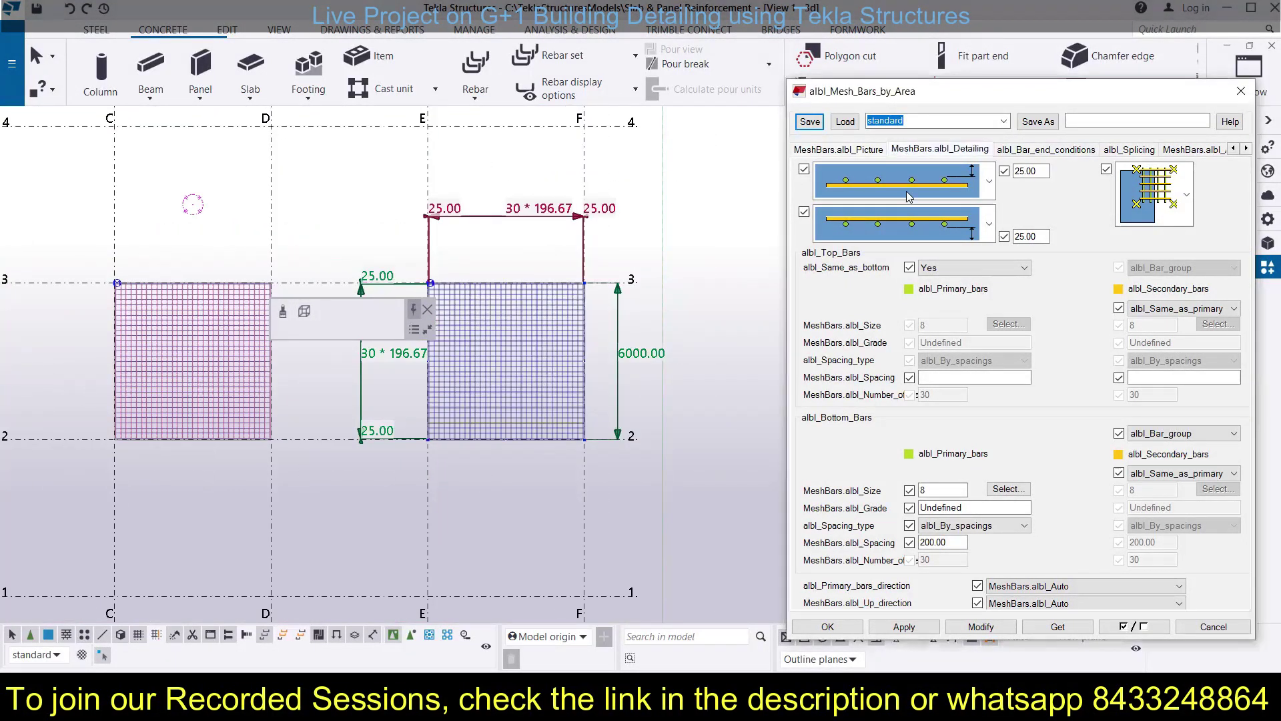
pyautogui.click(979, 241)
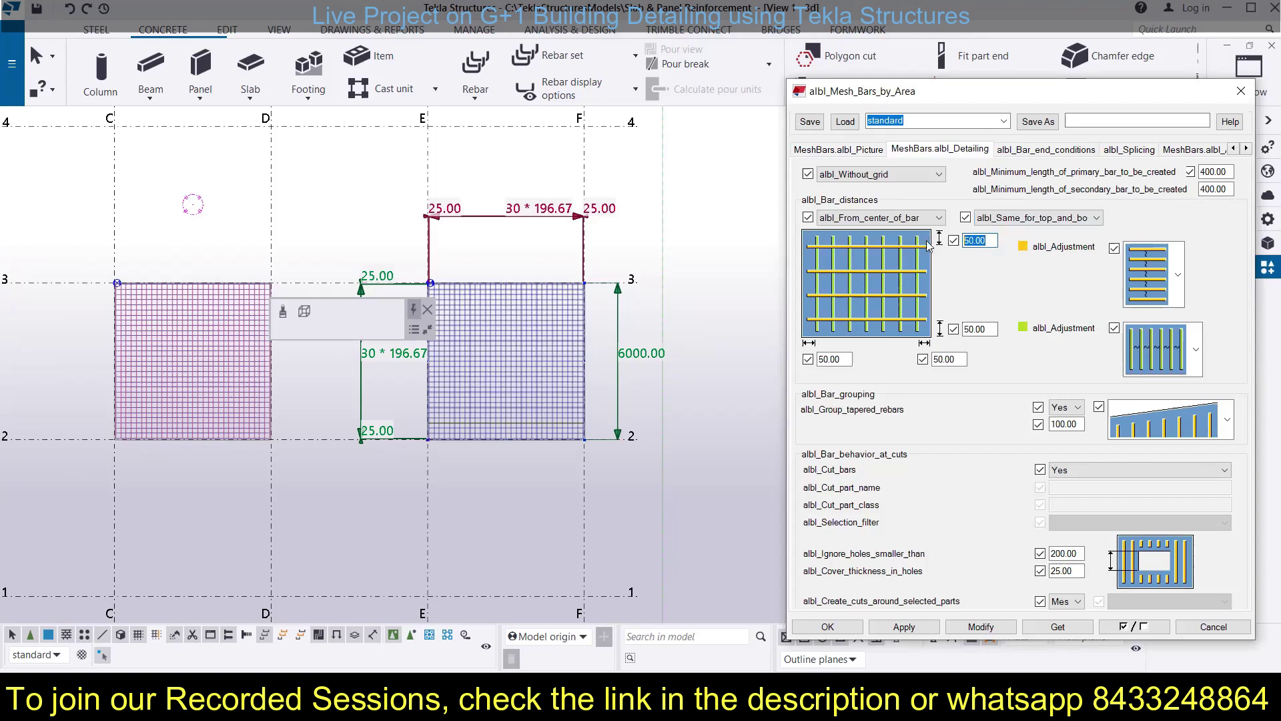
pyautogui.write('20')
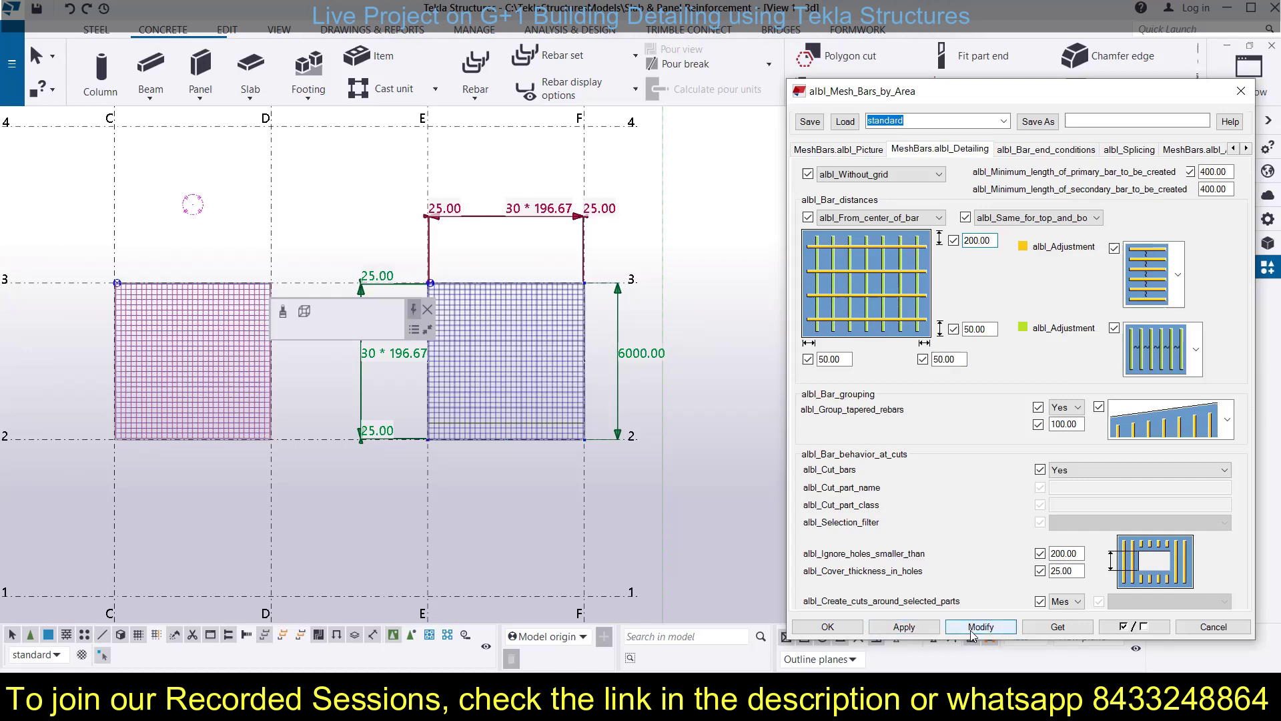
pyautogui.click(980, 627)
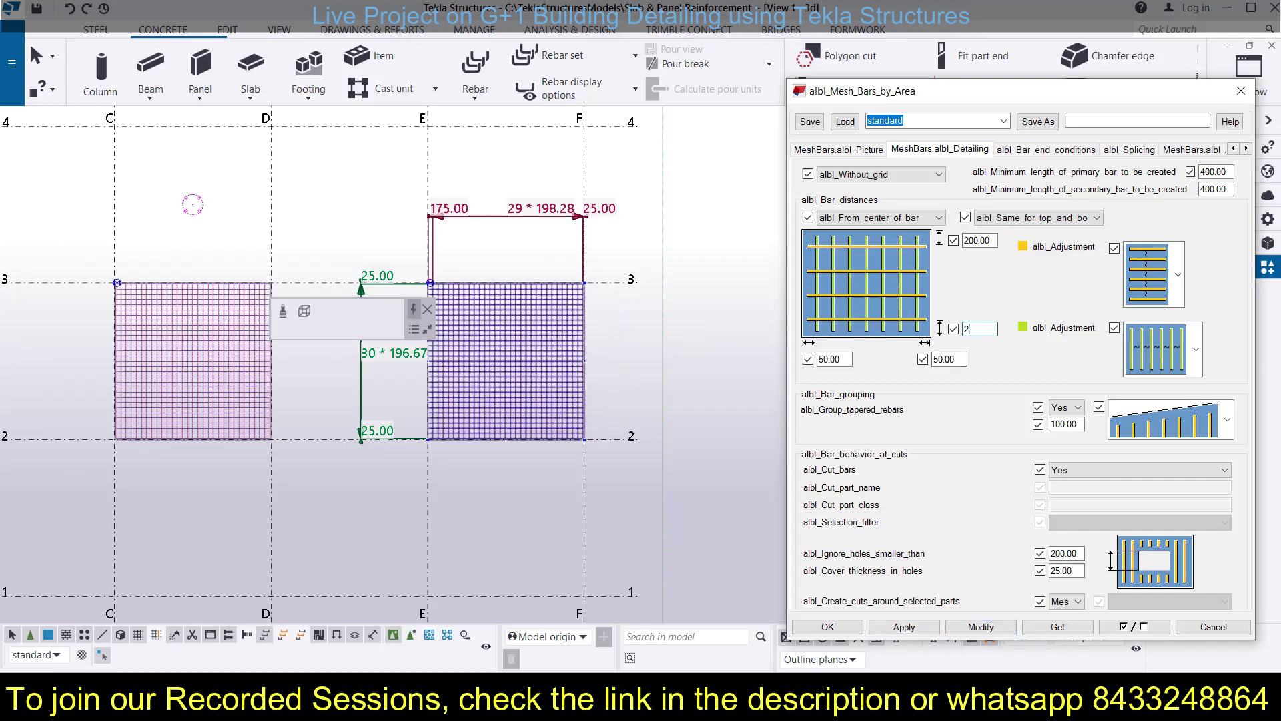
pyautogui.scroll(1, 573, 279)
pyautogui.scroll(6, 573, 279)
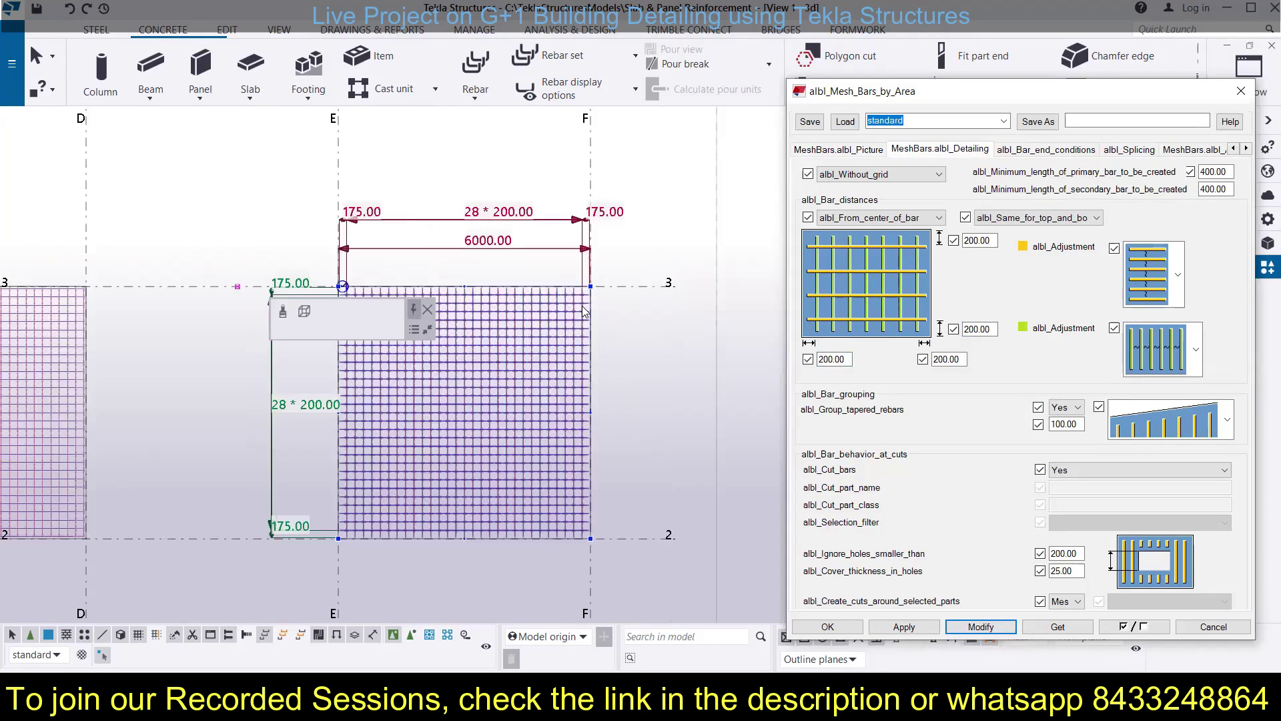
# Check the edge distances and bar spacing of the E–F mesh on plan and close its properties
pyautogui.scroll(-7, 615, 329)
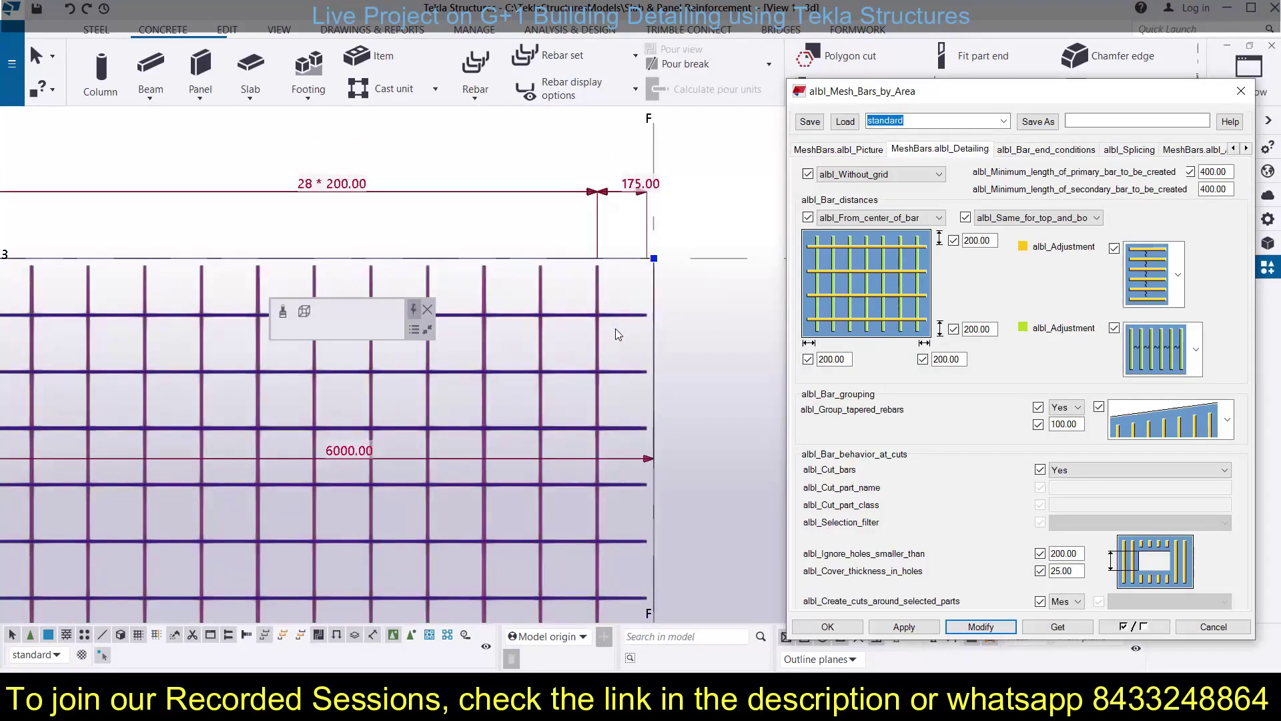
pyautogui.scroll(-2, 630, 327)
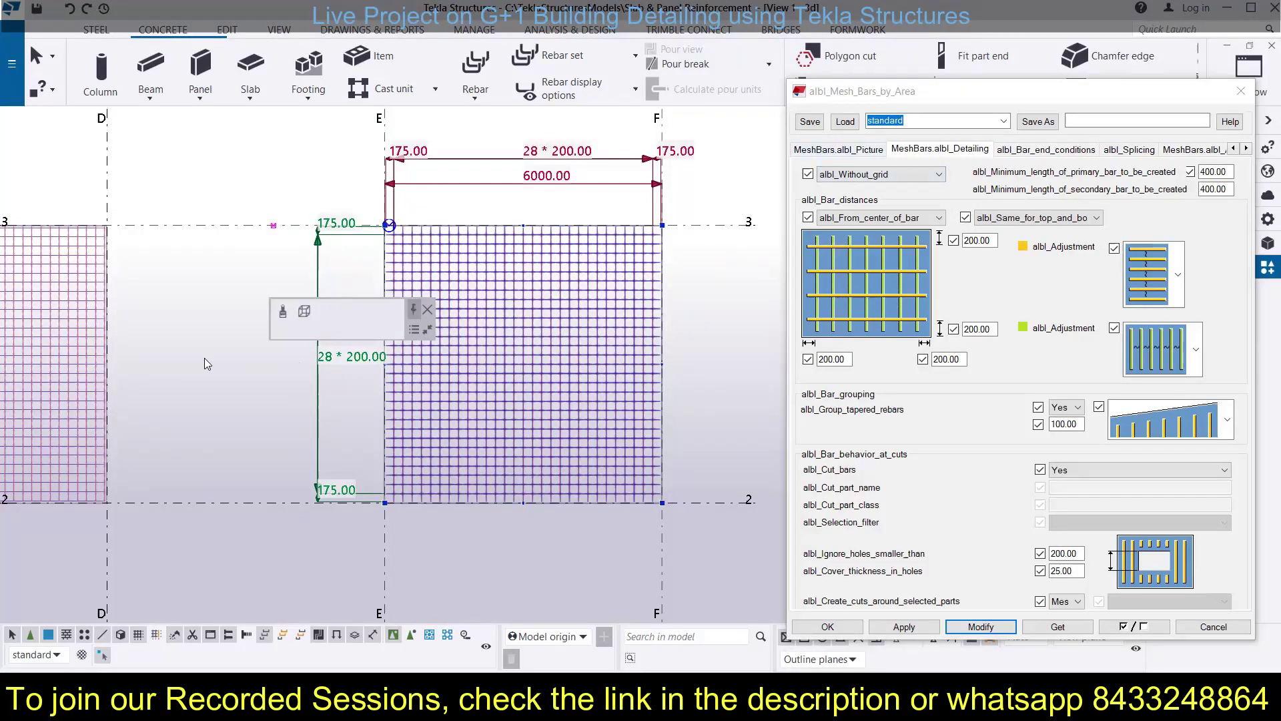
pyautogui.scroll(-2, 204, 358)
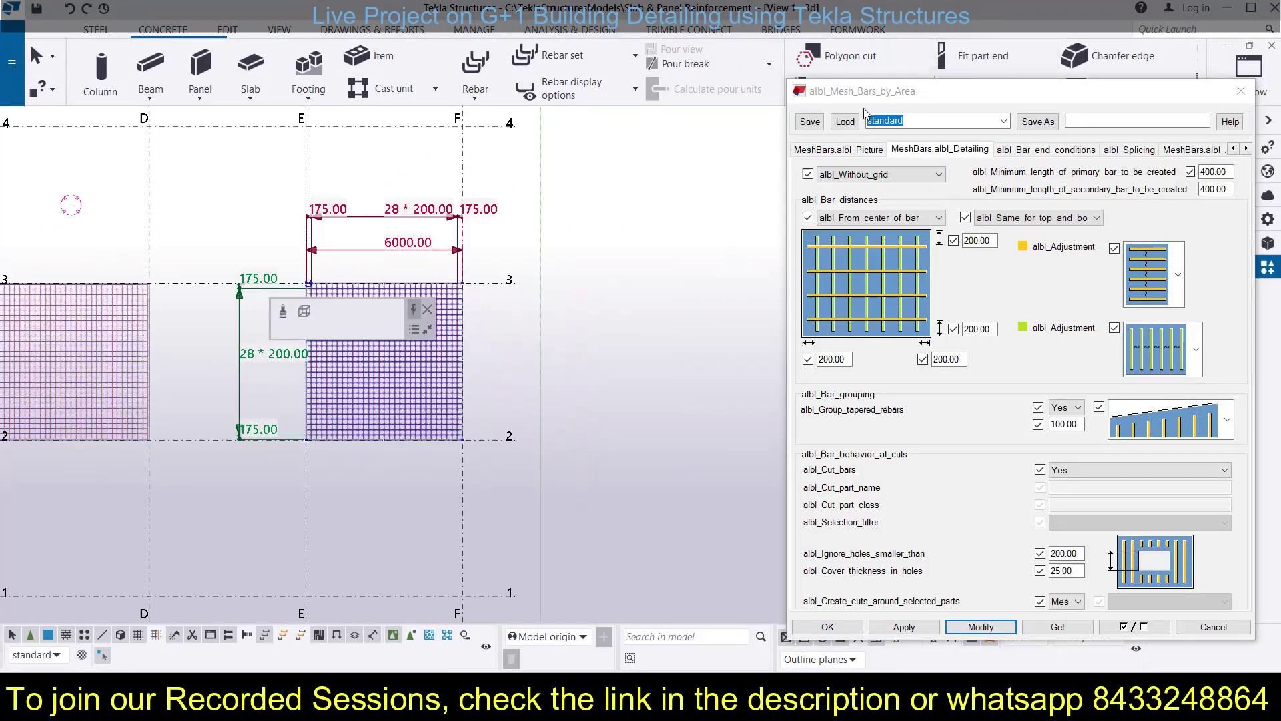
pyautogui.moveTo(169, 334); pyautogui.dragTo(340, 320, button='middle')
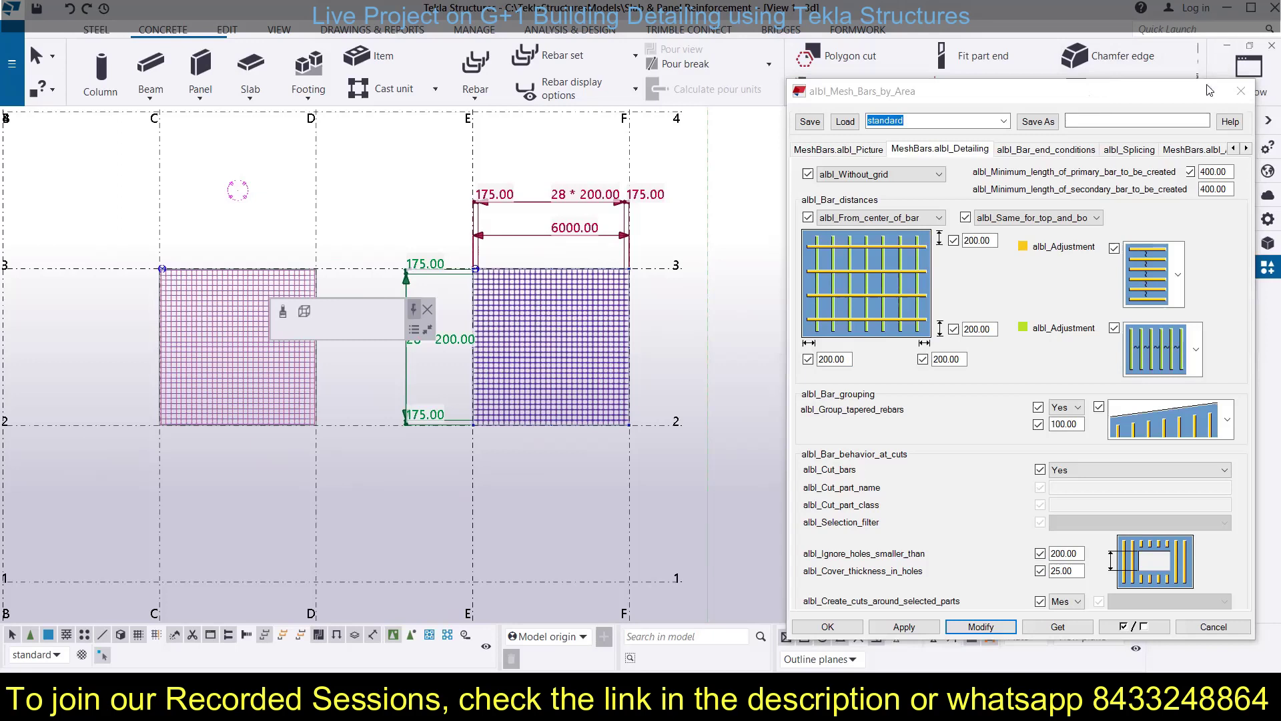
pyautogui.click(1238, 90)
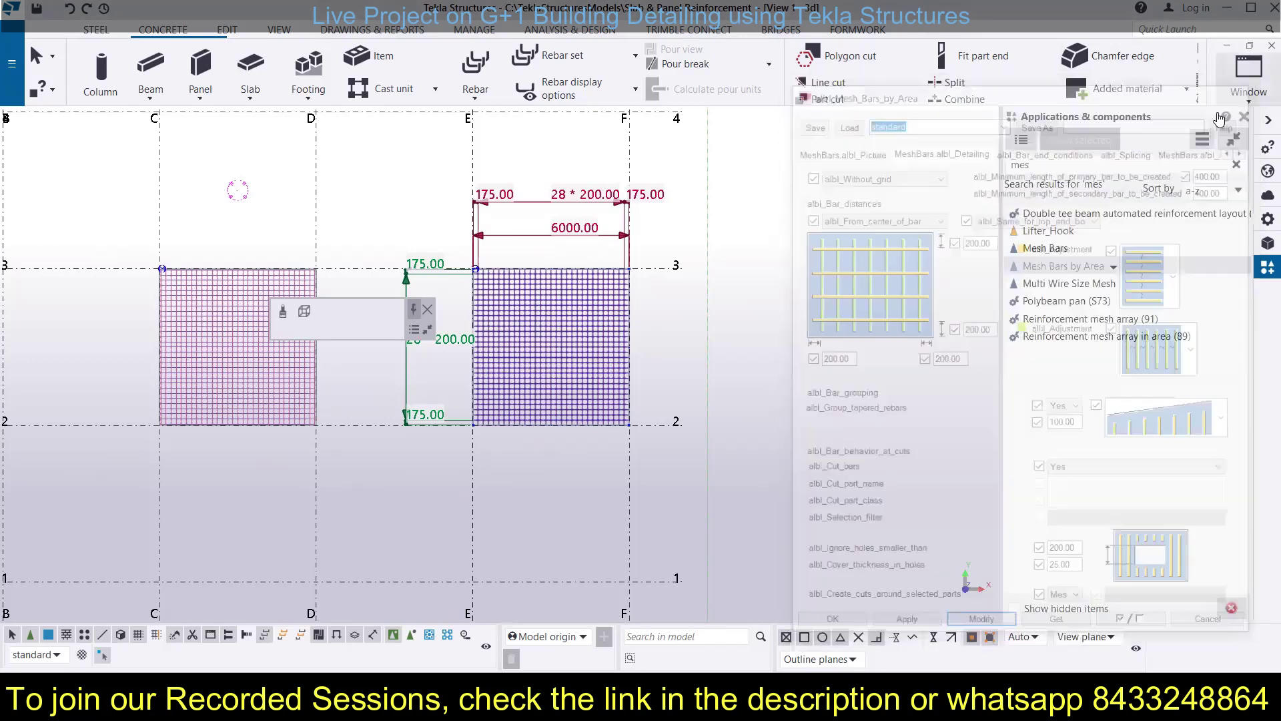
# Create a 6000 by 6000 concrete slab between grid lines A–B and 2–3
pyautogui.scroll(-3, 522, 407)
pyautogui.moveTo(356, 451); pyautogui.dragTo(519, 452, button='middle')
pyautogui.click(250, 97)
pyautogui.click(277, 130)
pyautogui.click(264, 327)
pyautogui.click(361, 327)
pyautogui.click(361, 424)
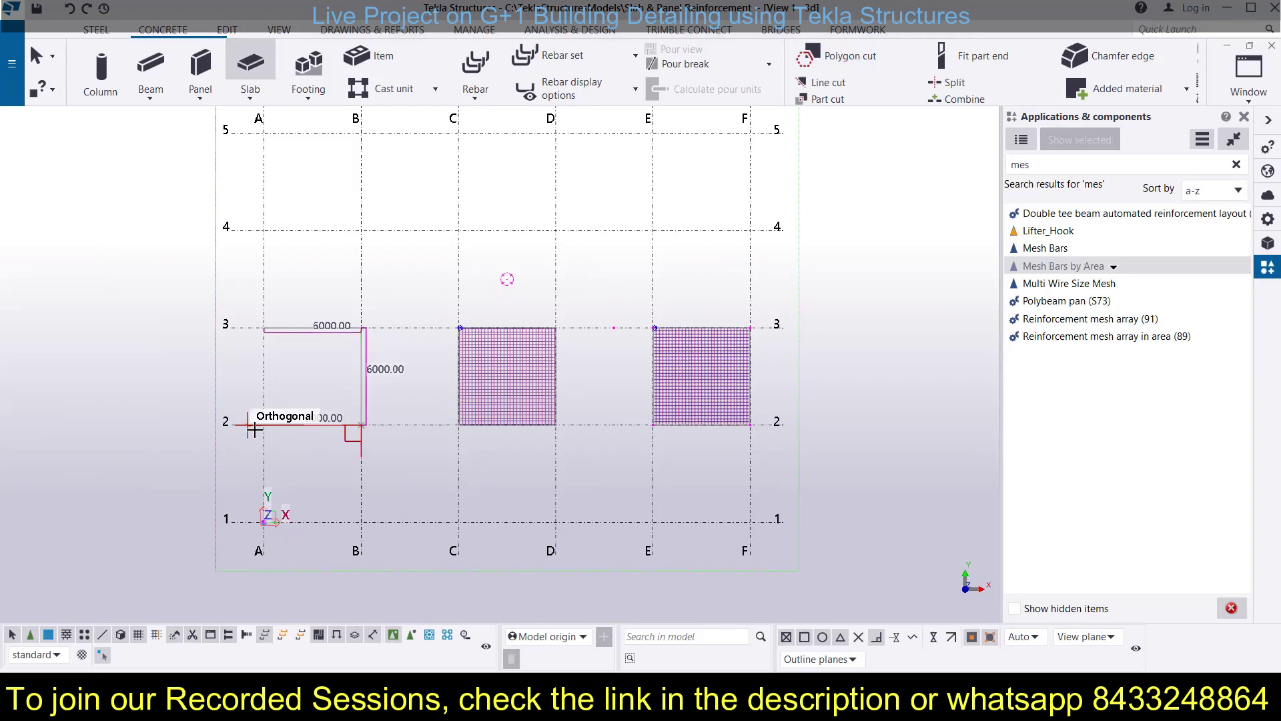
pyautogui.click(263, 423)
pyautogui.click(264, 329)
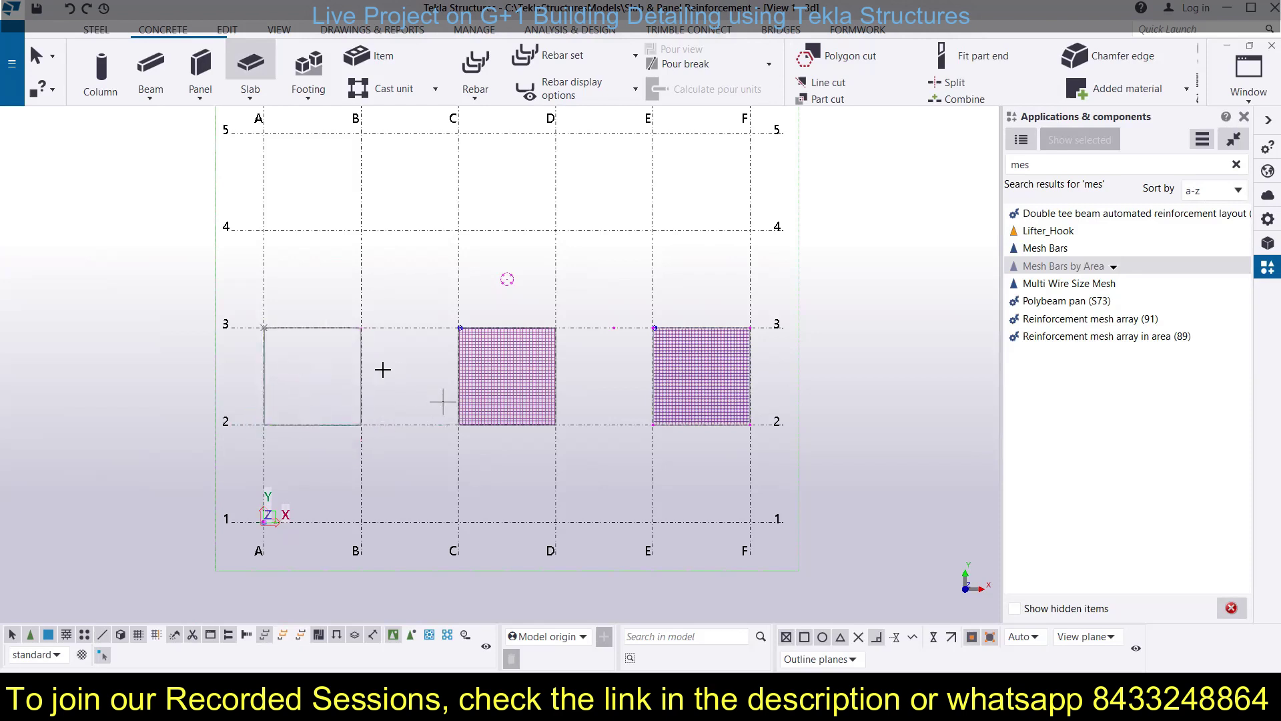
# Search the applications and components catalog for "slab"
pyautogui.scroll(2, 297, 412)
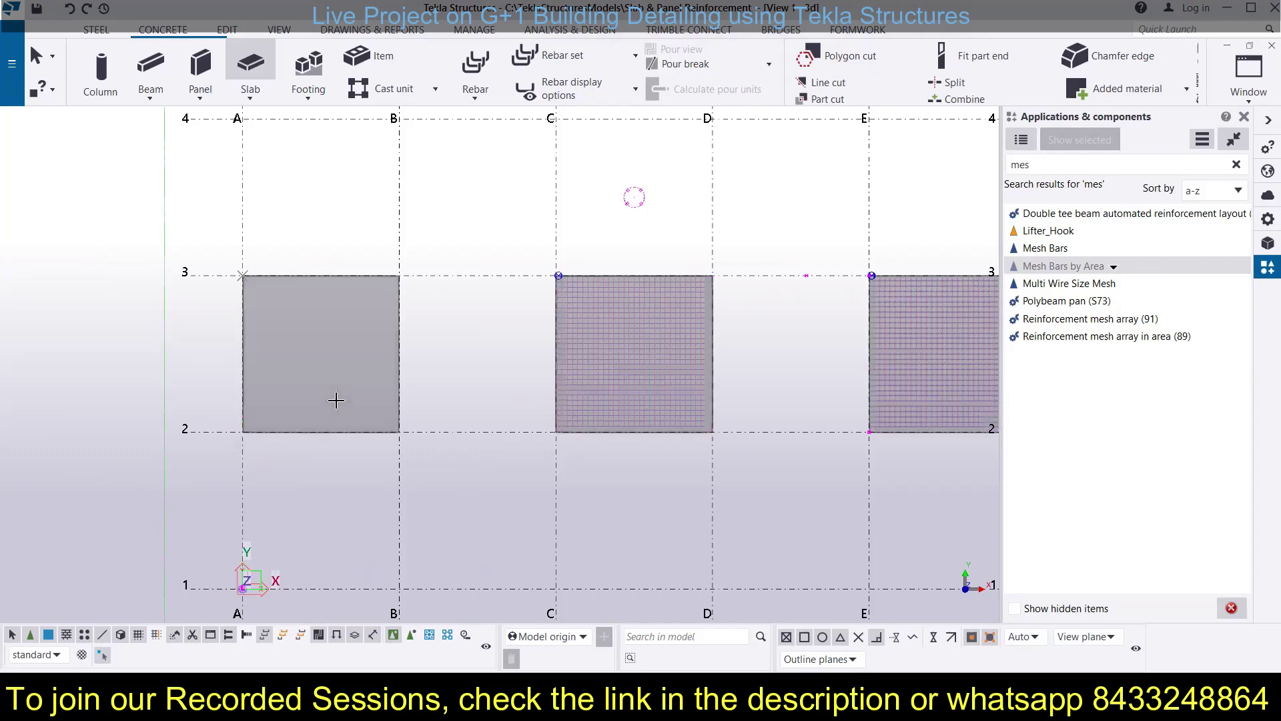
pyautogui.click(1084, 164)
pyautogui.moveTo(1084, 165); pyautogui.dragTo(927, 182)
pyautogui.write('slab')
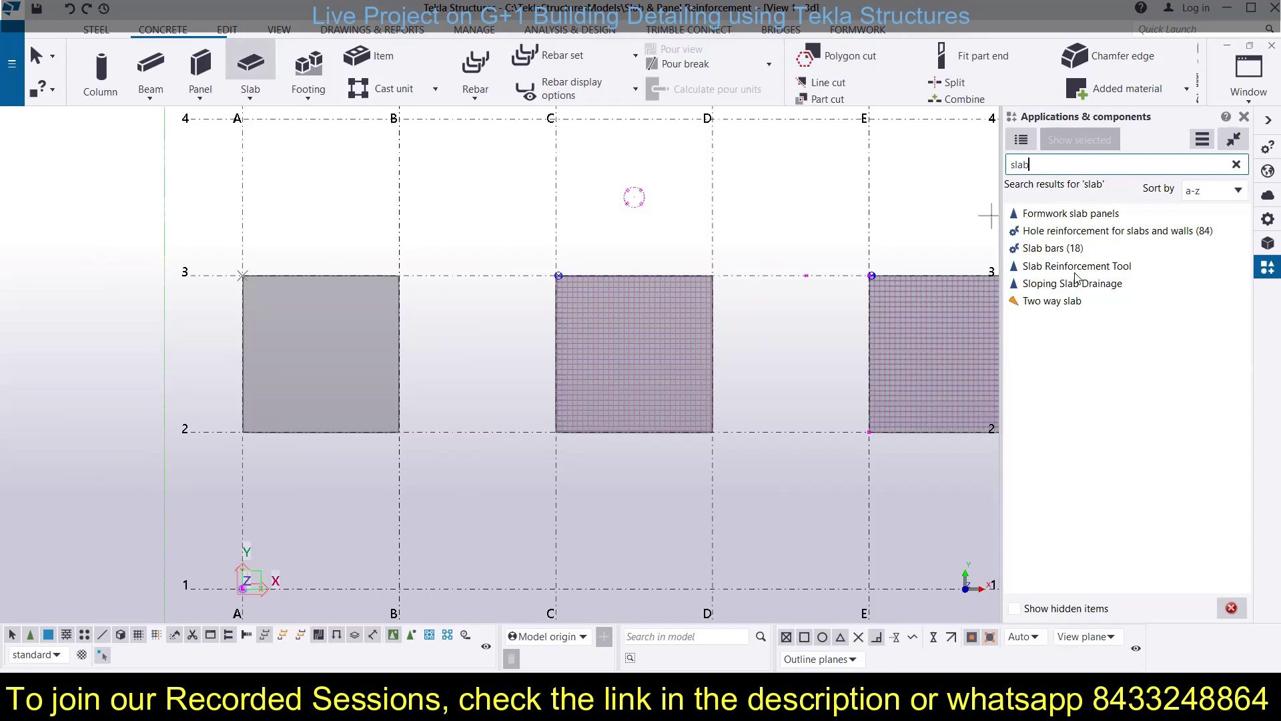
# Add Slab bars (18) reinforcement to the concrete slab between grid lines A–B and 2–3
pyautogui.click(1039, 252)
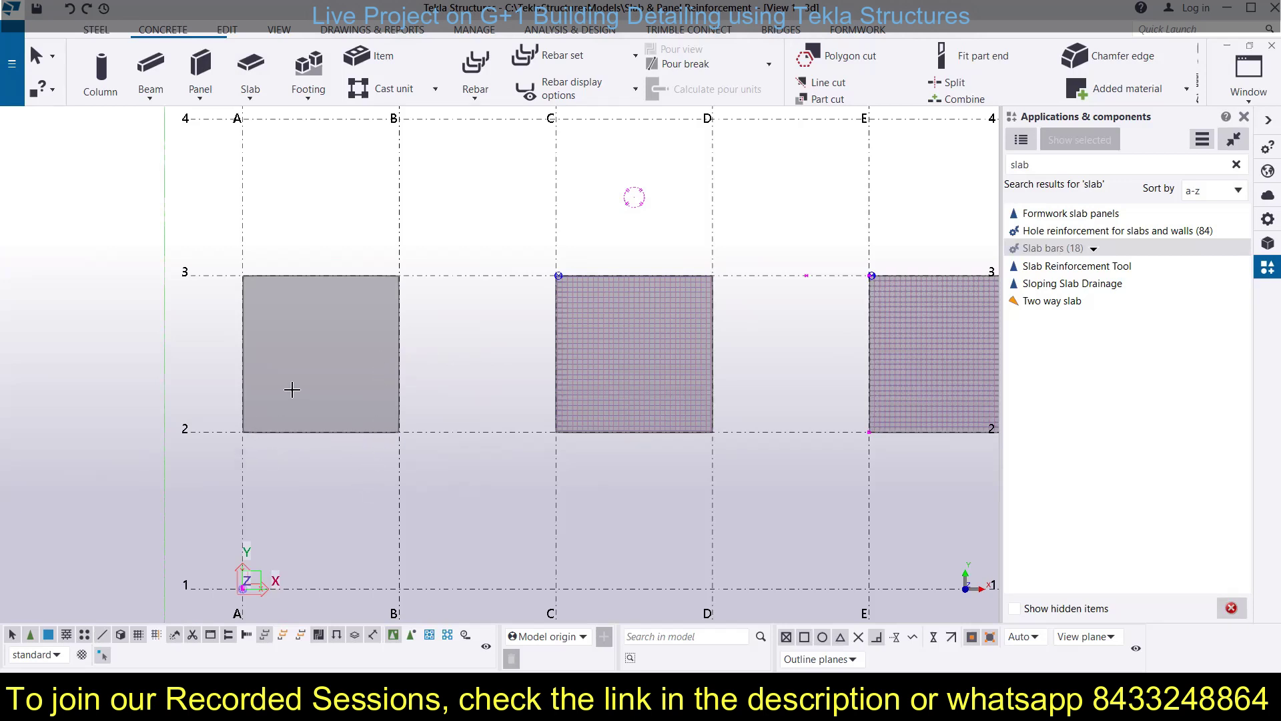
pyautogui.scroll(3, 291, 386)
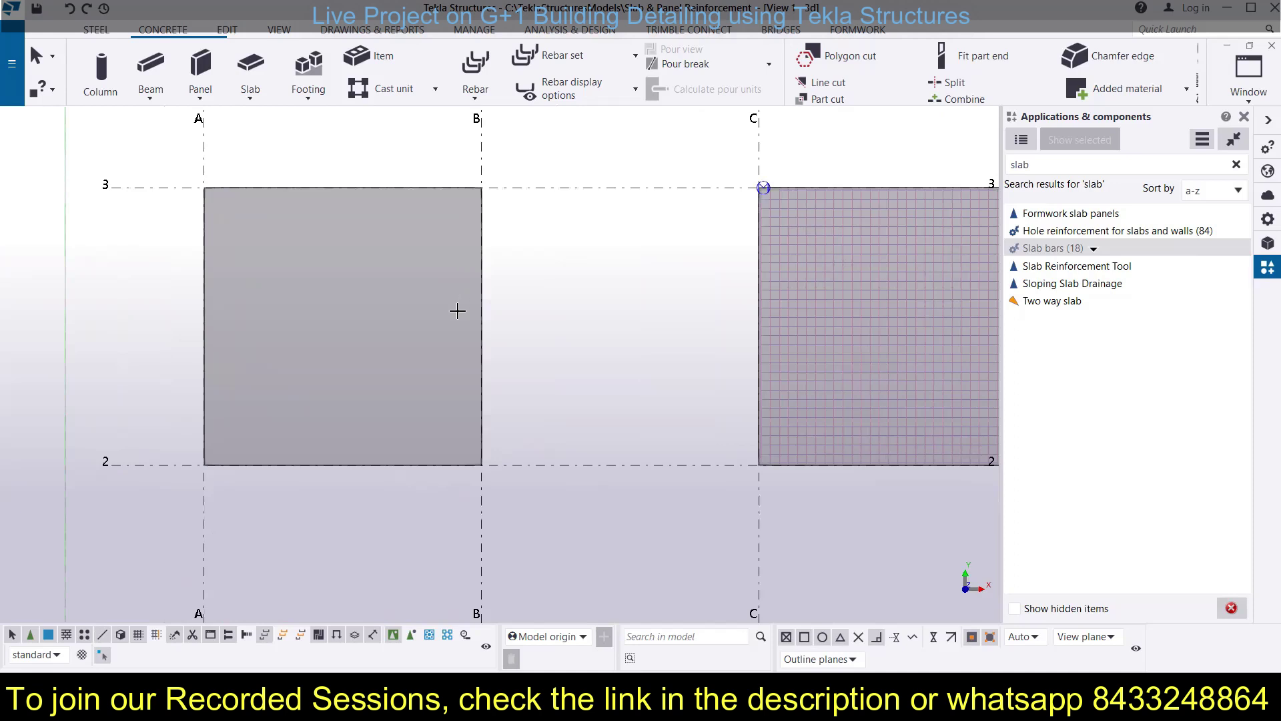
pyautogui.scroll(-3, 459, 266)
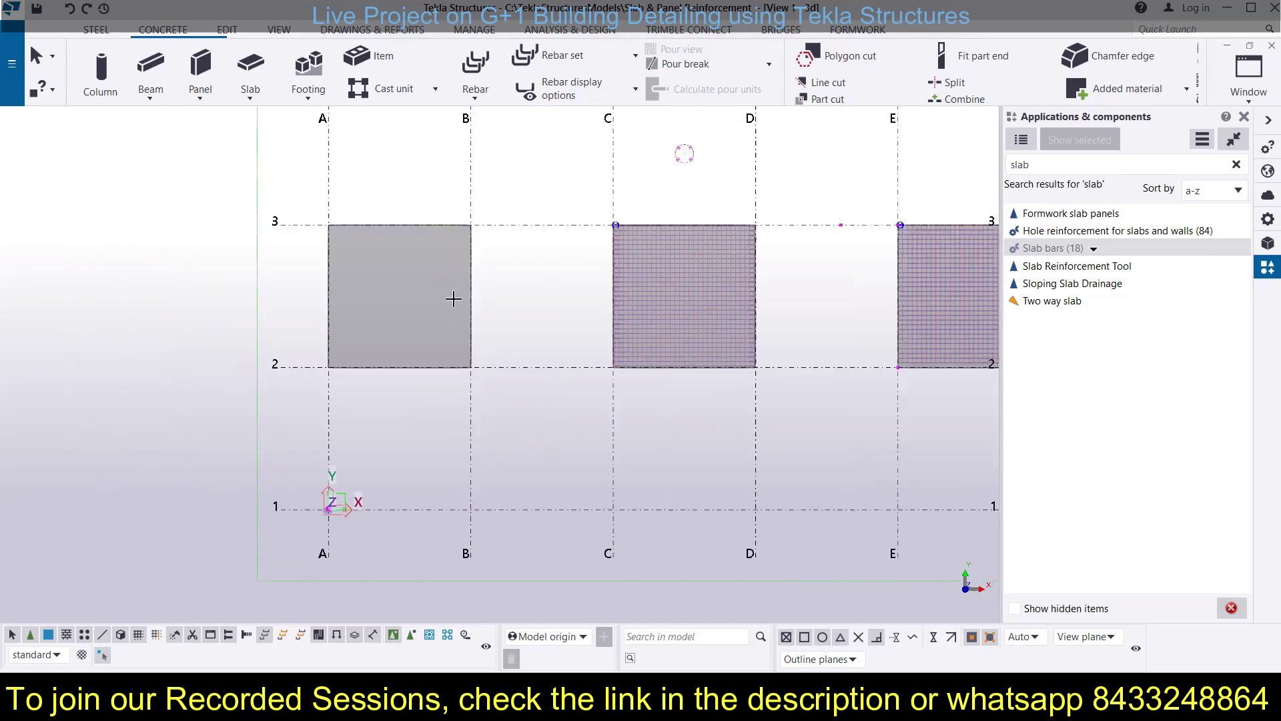
pyautogui.hotkey('ctrl', 'p')
pyautogui.scroll(5, 471, 416)
pyautogui.click(499, 408)
pyautogui.scroll(6, 266, 343)
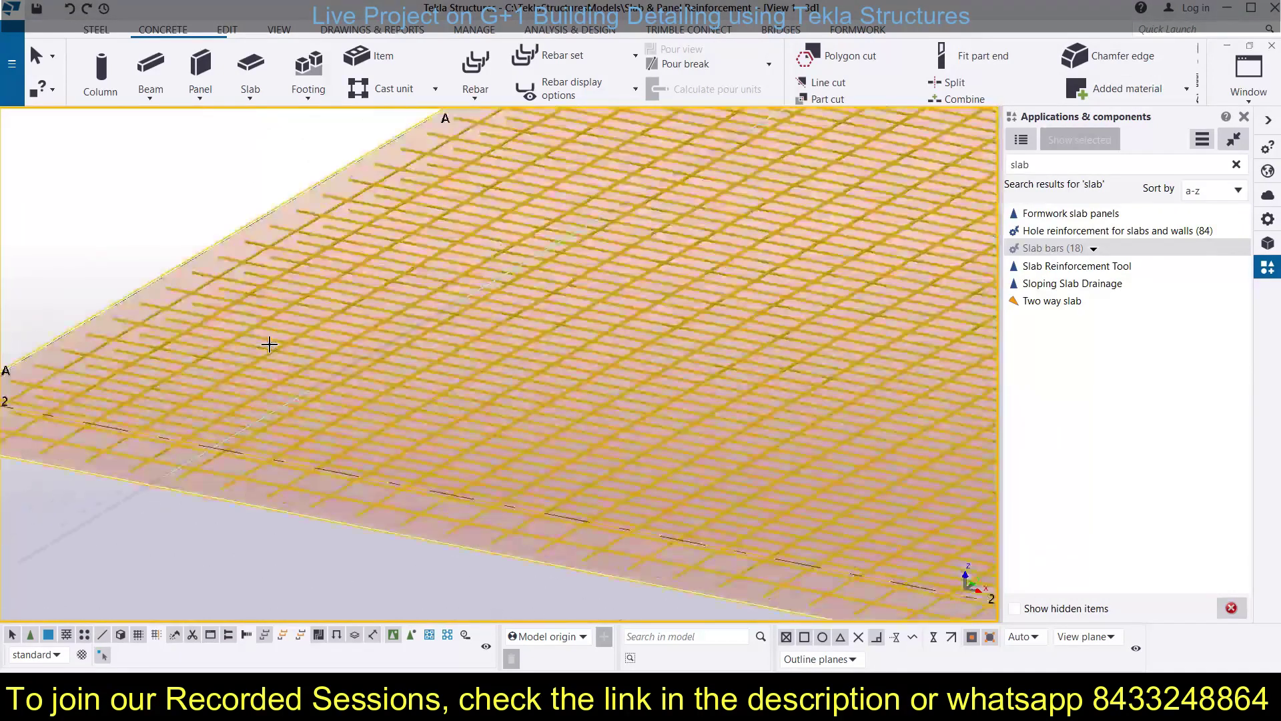
# Inspect the new bars in the A–B slab and open their Slab bars (18) properties
pyautogui.scroll(-6, 260, 306)
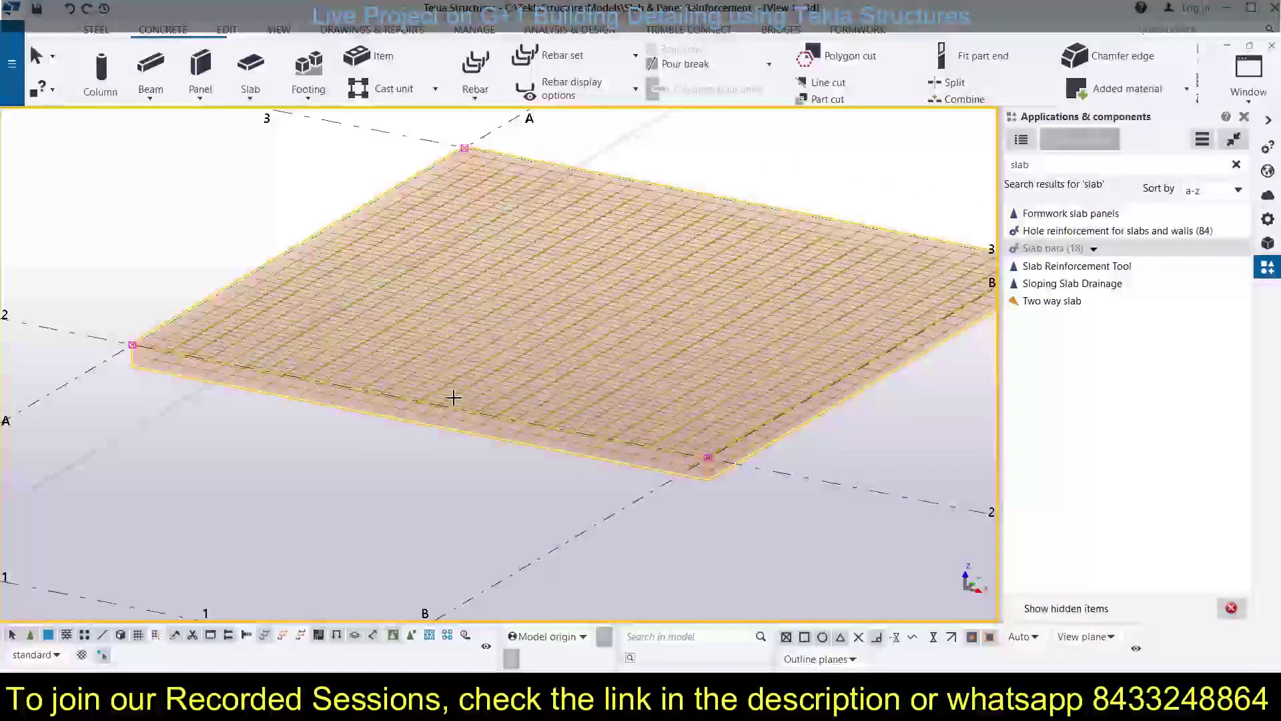
pyautogui.moveTo(438, 394); pyautogui.dragTo(363, 360, button='middle')
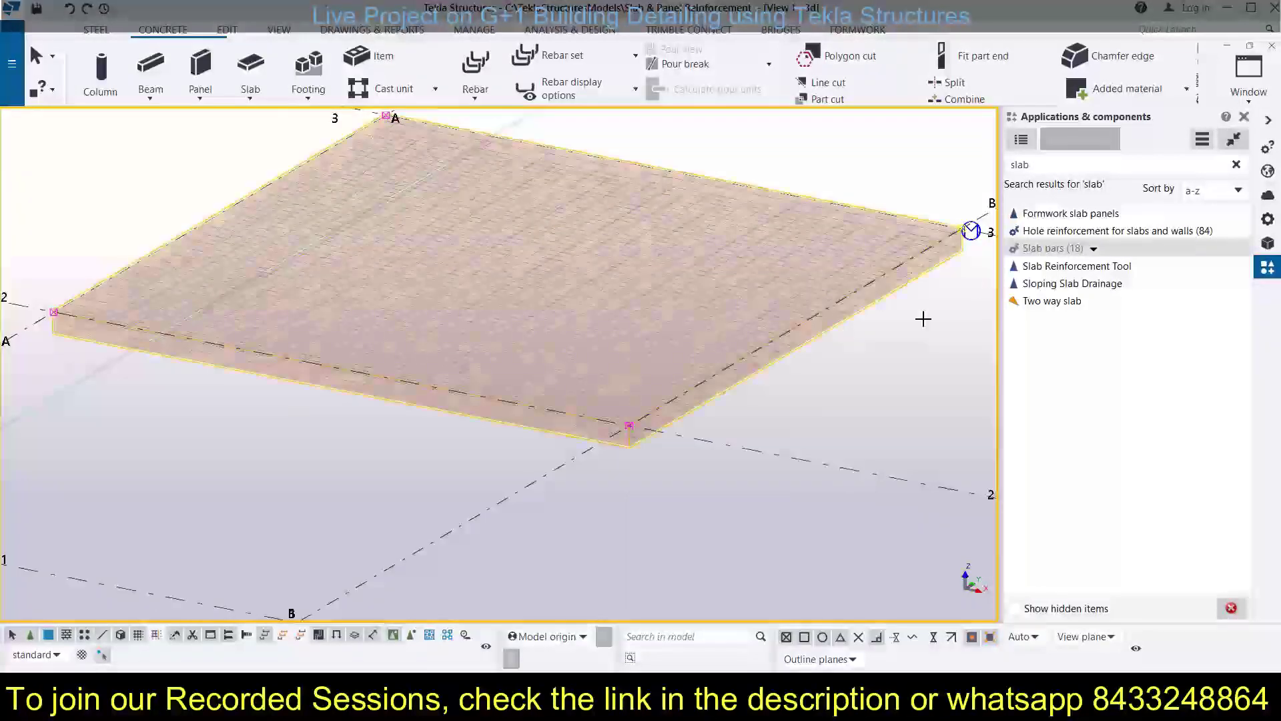
pyautogui.click(996, 262)
pyautogui.click(577, 381)
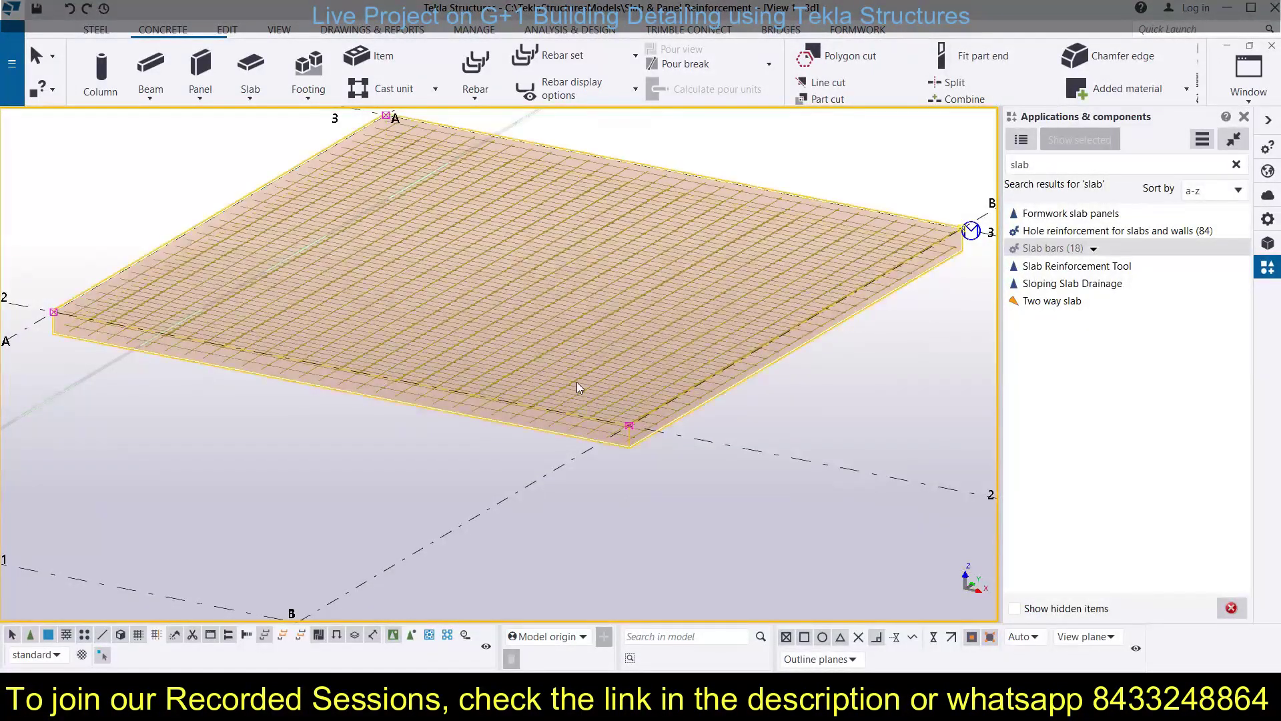
pyautogui.scroll(4, 537, 429)
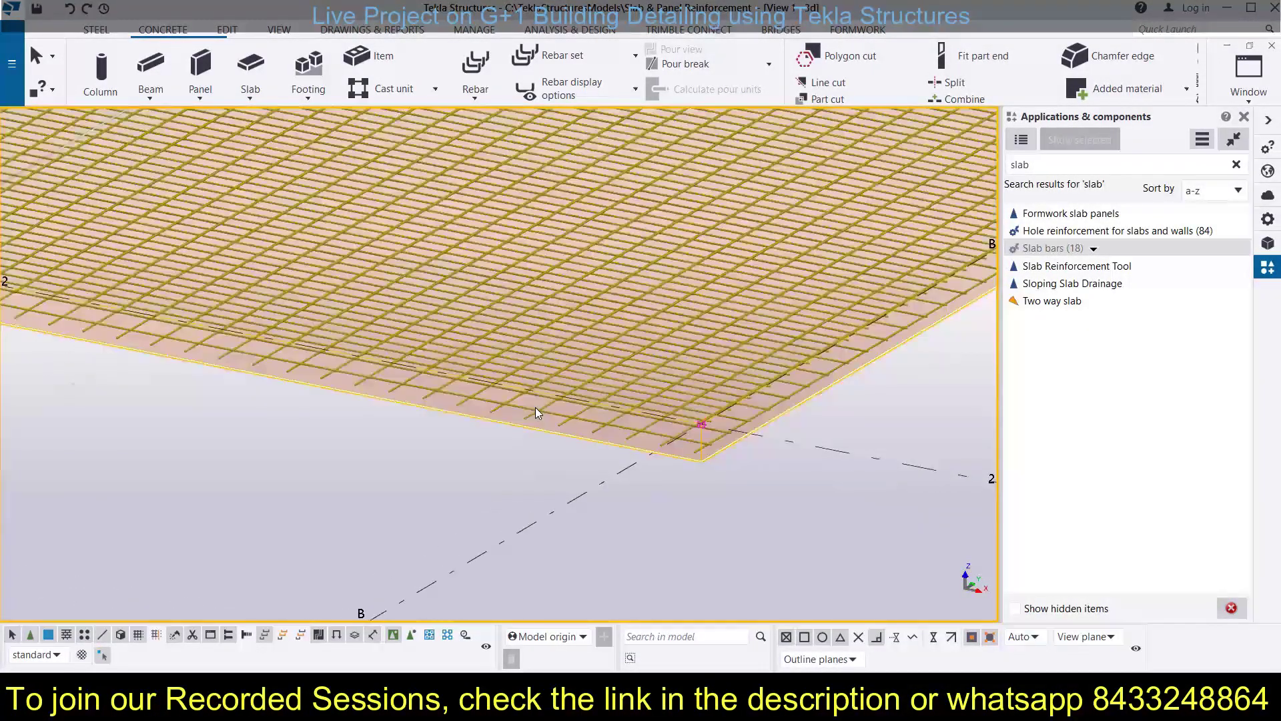
pyautogui.scroll(-3, 535, 407)
pyautogui.doubleClick(601, 430)
pyautogui.scroll(-2, 554, 370)
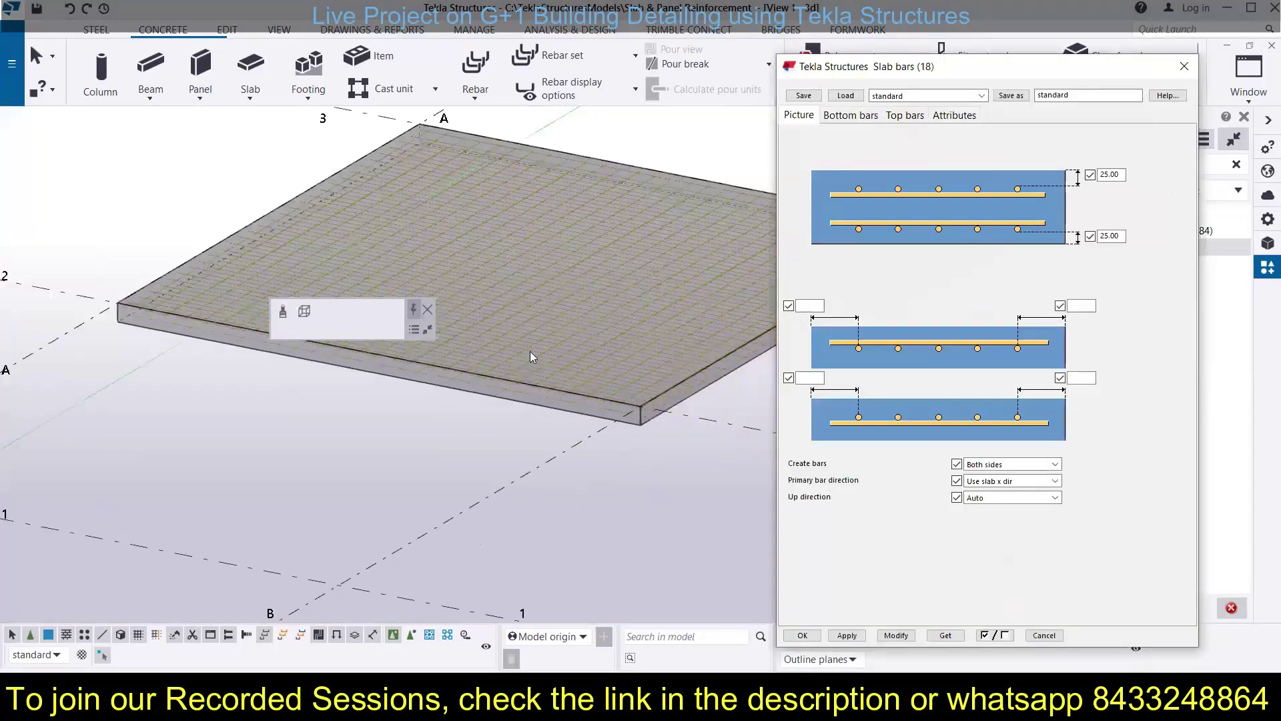
pyautogui.scroll(-2, 530, 351)
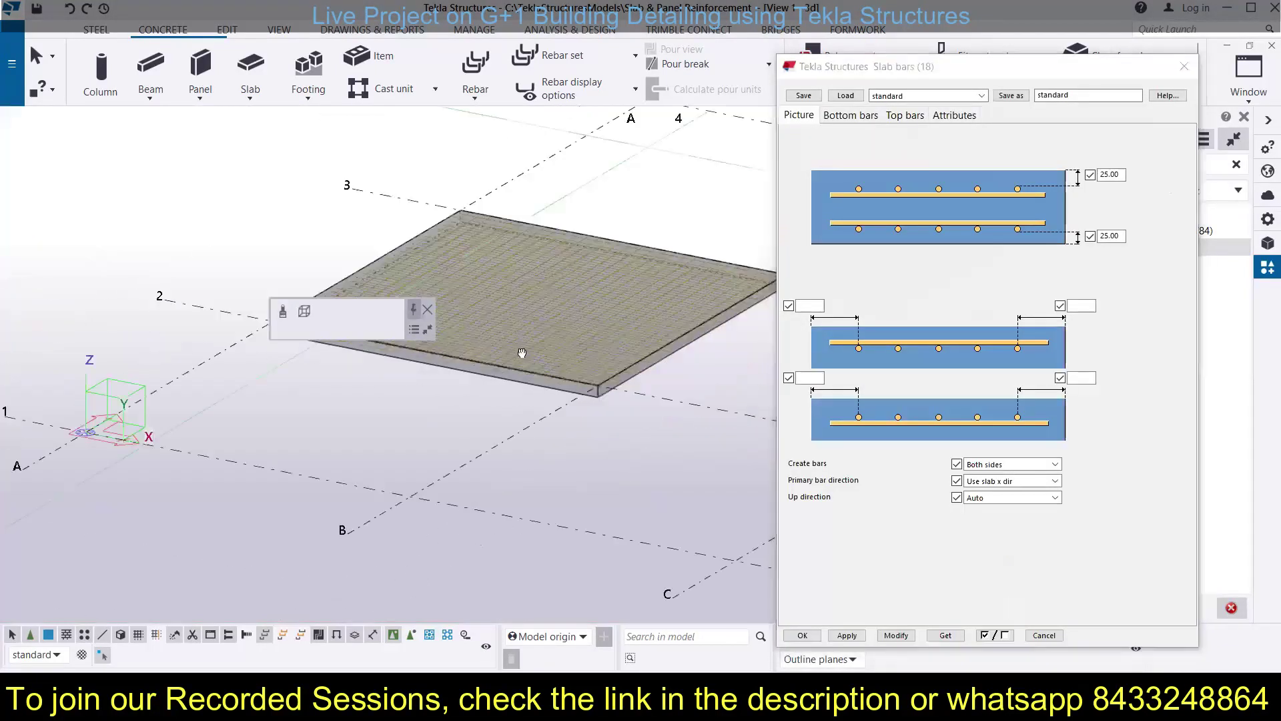
# Examine the top and bottom bar layers and their concrete cover in a near side-on view of the A–B slab
pyautogui.doubleClick(1111, 174)
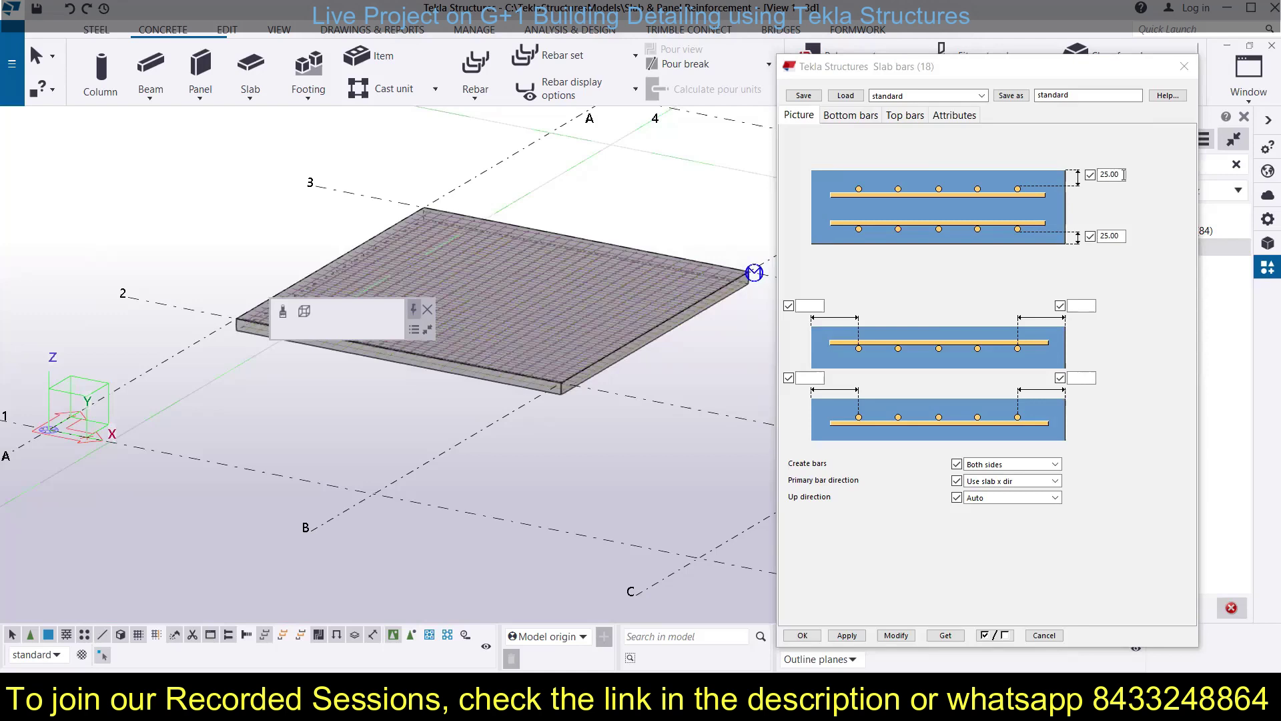
pyautogui.scroll(4, 515, 424)
pyautogui.moveTo(594, 355); pyautogui.dragTo(481, 412, button='middle')
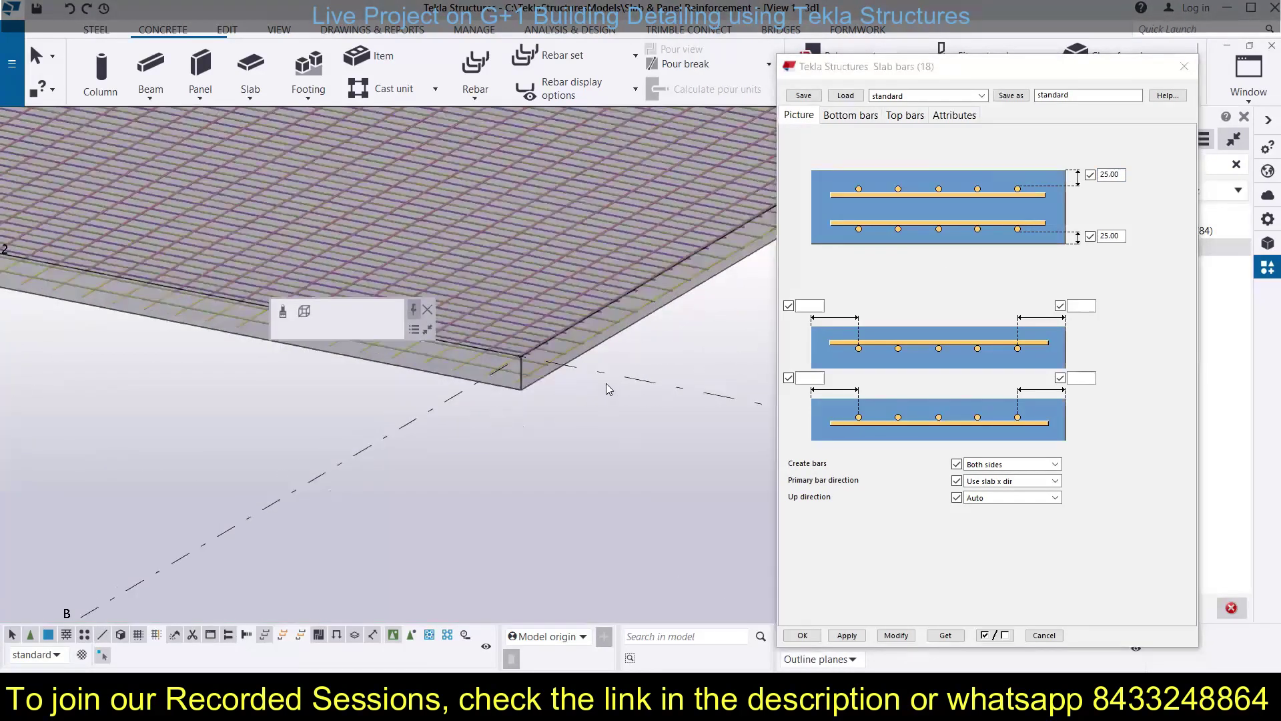
pyautogui.moveTo(451, 462); pyautogui.dragTo(451, 424, button='middle')
pyautogui.hotkey('ctrl', 'Up')
pyautogui.hotkey('ctrl', 'Up')
pyautogui.hotkey('ctrl', 'Up')
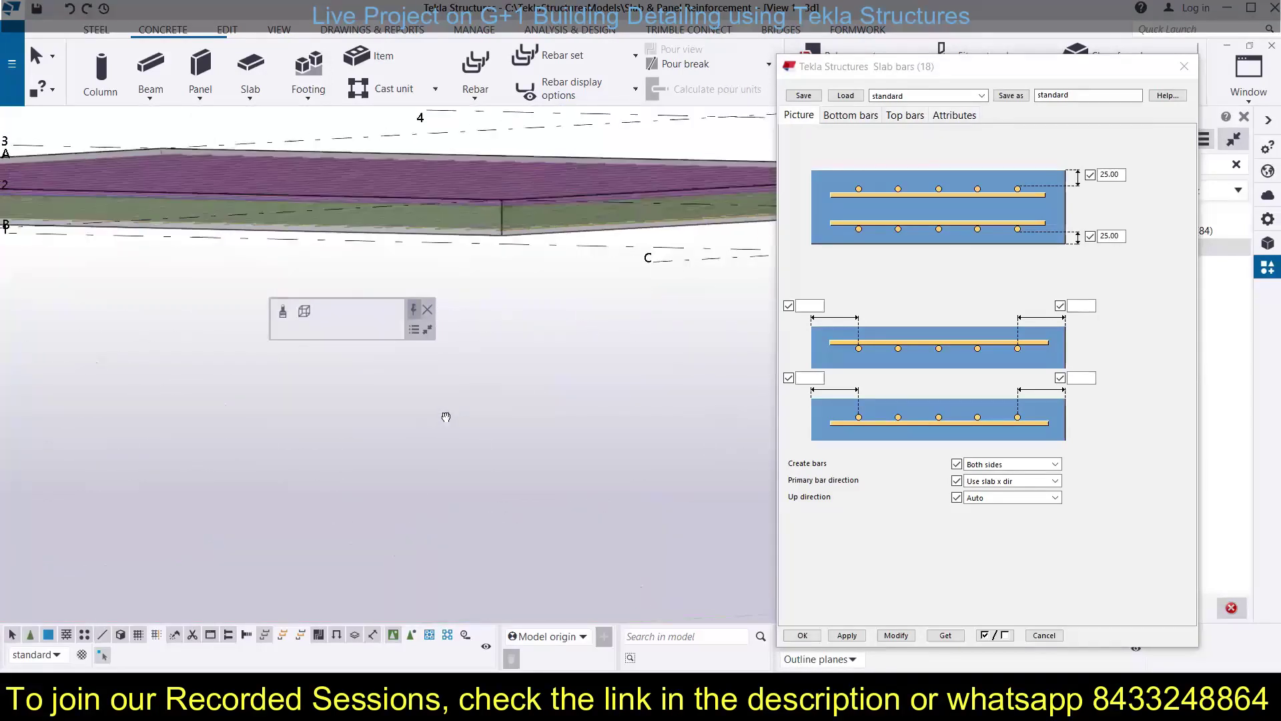
pyautogui.hotkey('ctrl', 'Up')
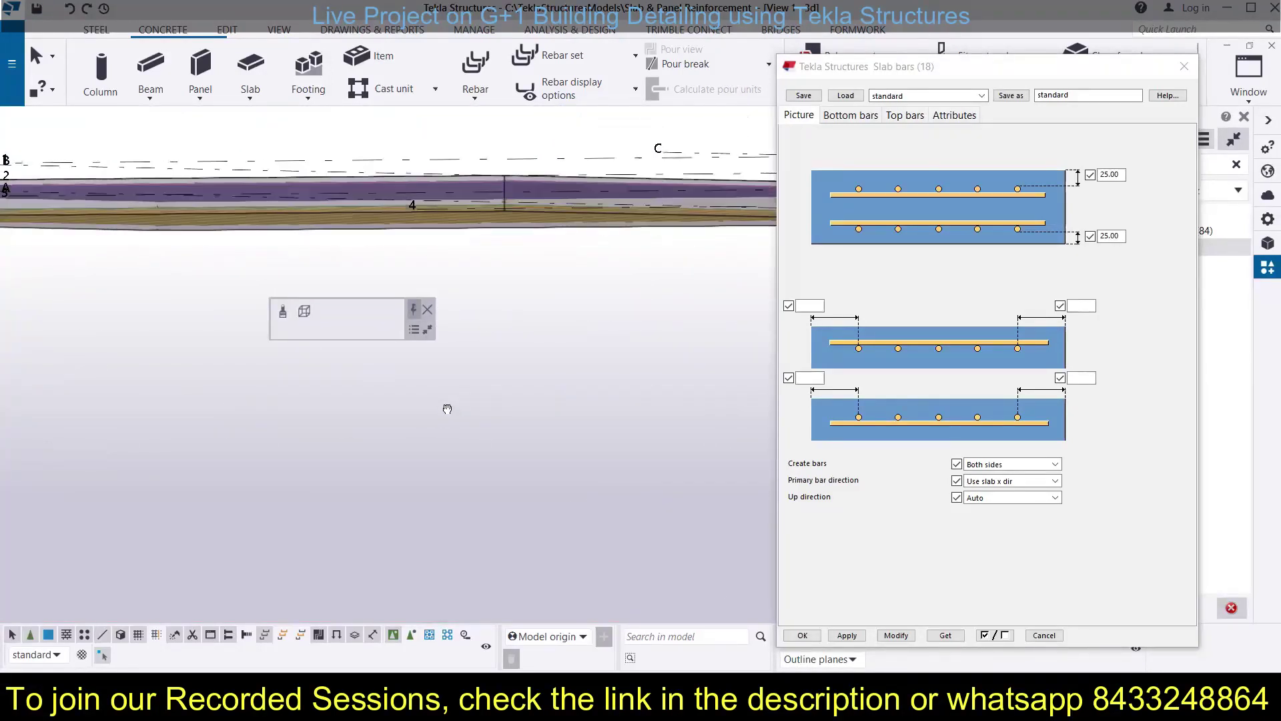
pyautogui.scroll(3, 461, 157)
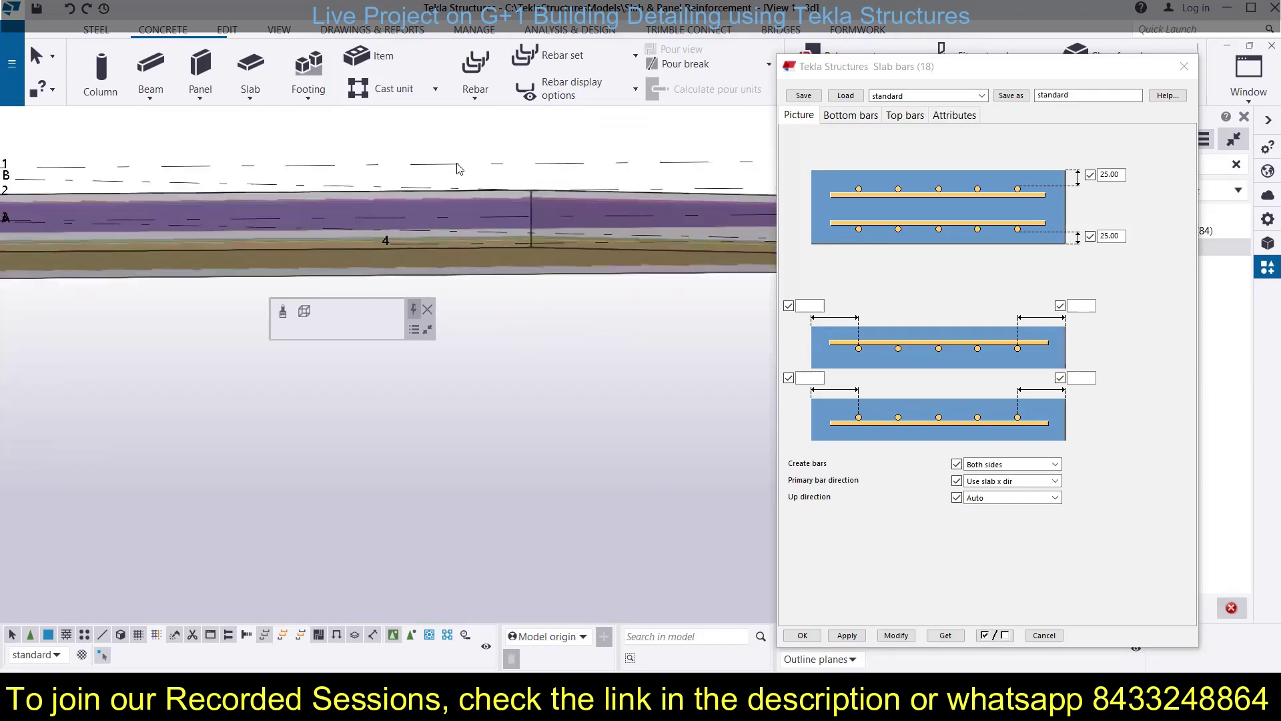
# Set the top concrete cover of the A–B slab's bars to 100 and modify the reinforcement
pyautogui.moveTo(1125, 175); pyautogui.dragTo(1076, 182)
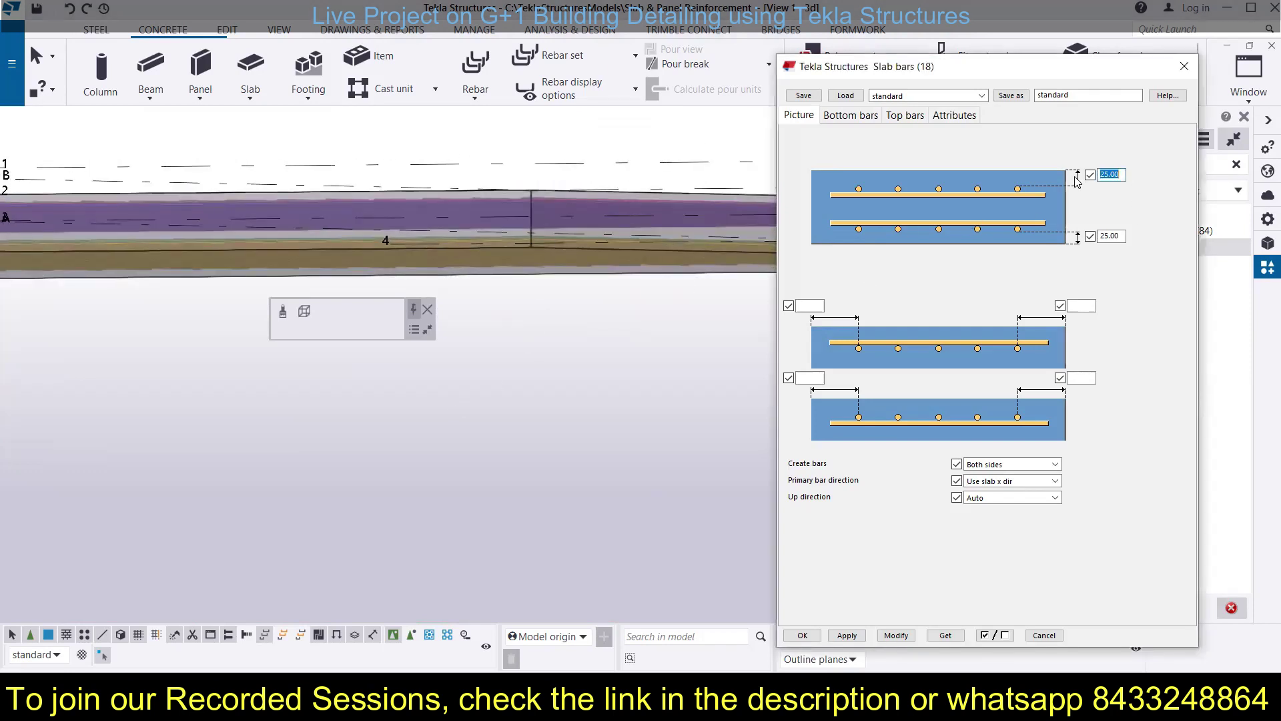
pyautogui.write('100')
pyautogui.click(896, 635)
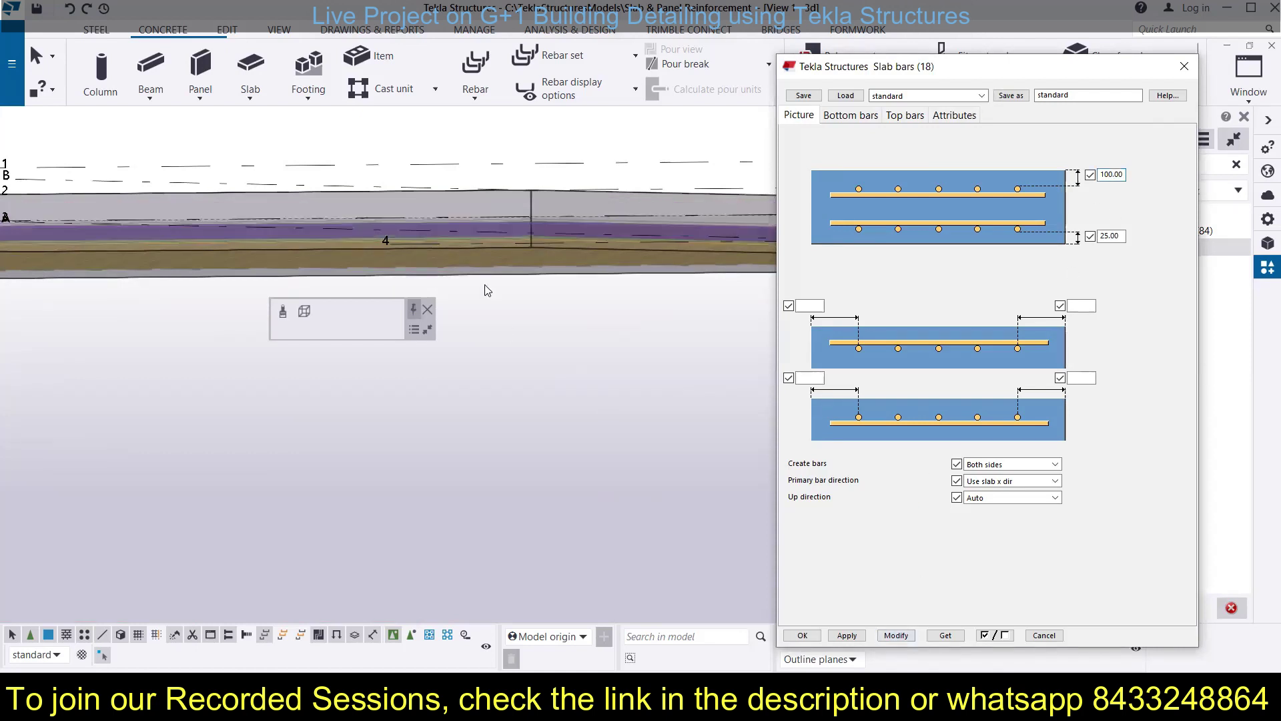
# Set both the top and bottom concrete cover of the A–B slab's bars to 20 and modify the reinforcement
pyautogui.moveTo(1127, 175); pyautogui.dragTo(1098, 175)
pyautogui.write('20')
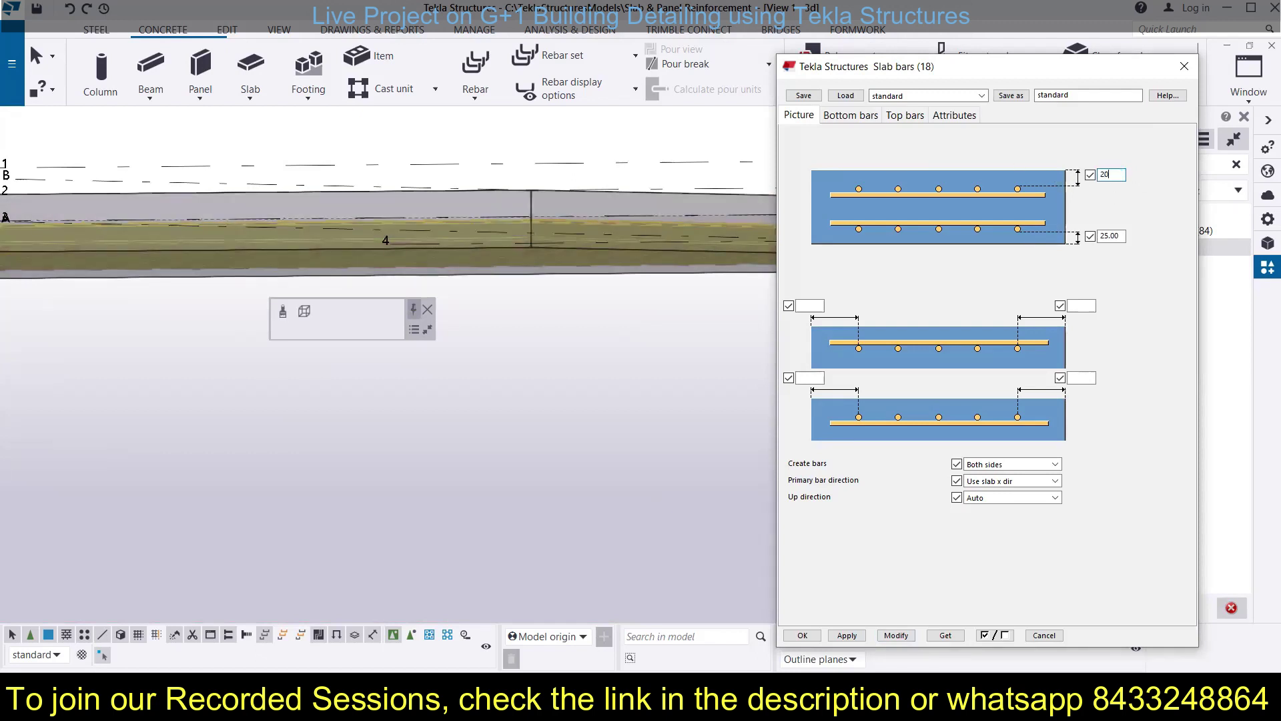
pyautogui.press('Tab')
pyautogui.write('20')
pyautogui.click(906, 637)
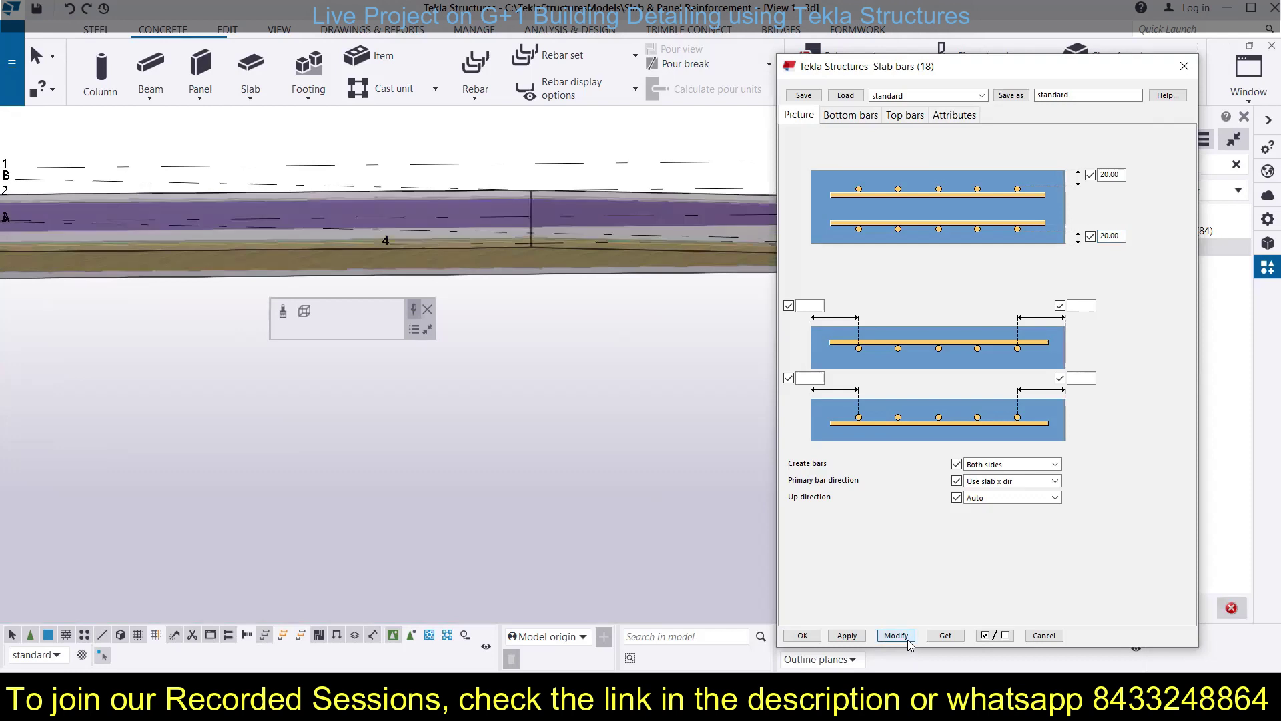
# Limit the A–B slab's reinforcement to the bottom side, modify it, and check the remaining bars
pyautogui.click(1031, 465)
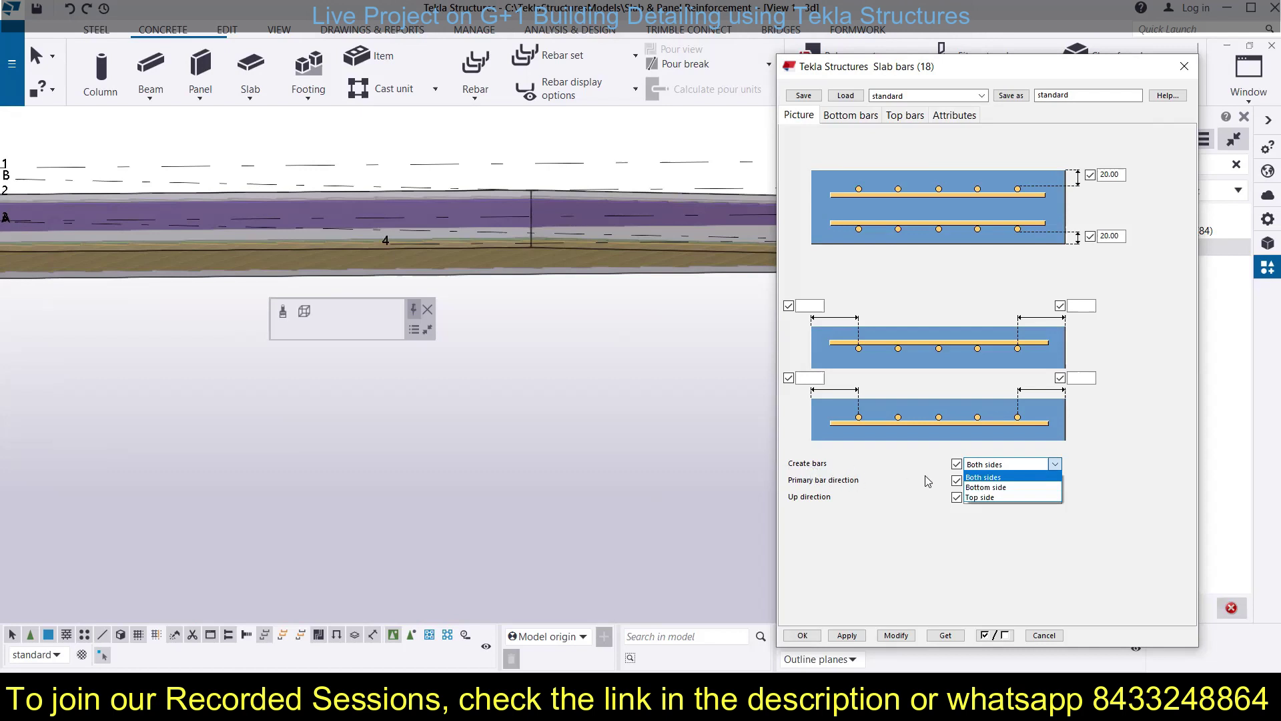
pyautogui.click(995, 487)
pyautogui.click(896, 634)
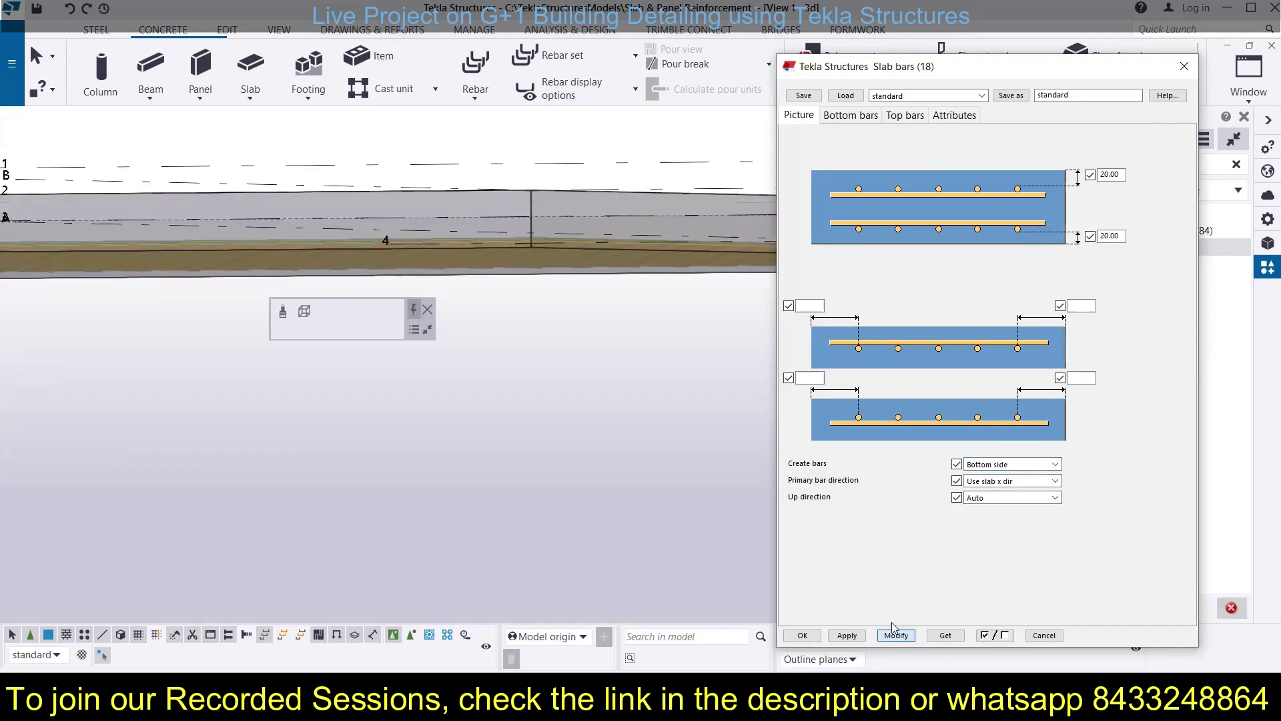
pyautogui.moveTo(520, 228)
pyautogui.keyDown('ctrl'); pyautogui.mouseDown(button='middle')
pyautogui.moveTo(525, 258)
pyautogui.moveTo(527, 244)
pyautogui.mouseUp(button='middle'); pyautogui.keyUp('ctrl')
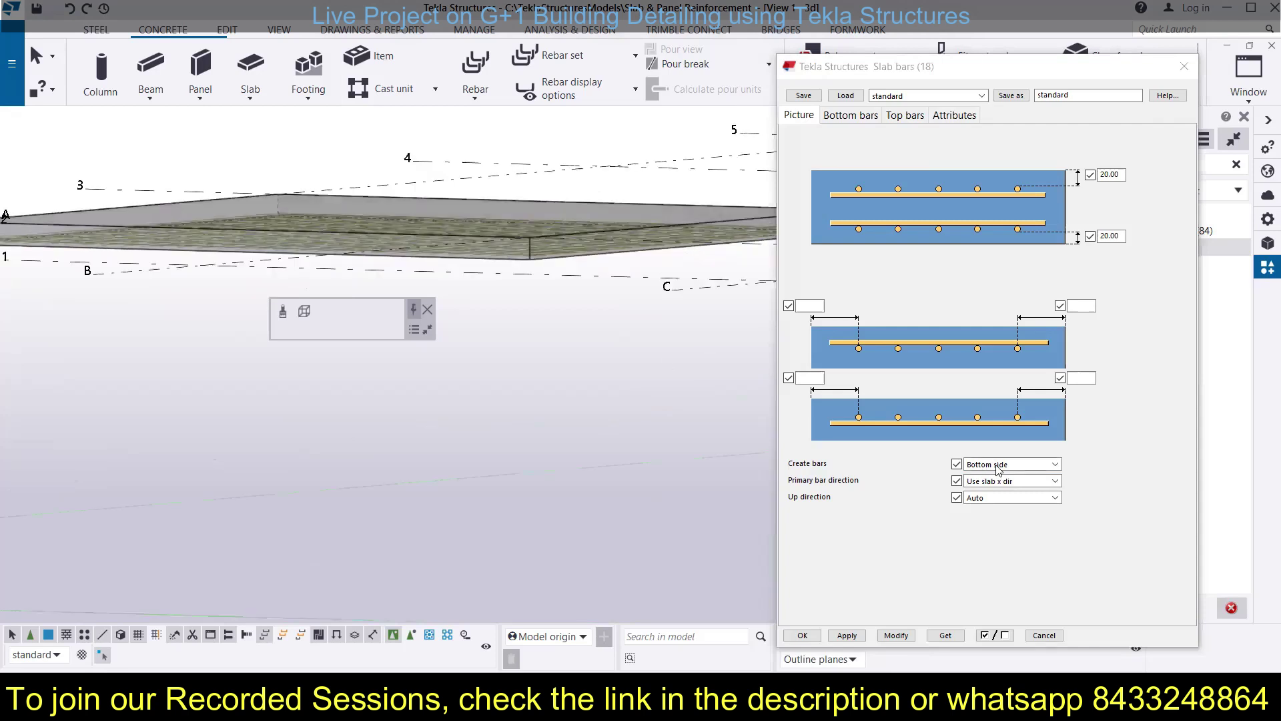
# Set the A–B slab's reinforcement to create bars on both sides and modify it
pyautogui.click(1044, 465)
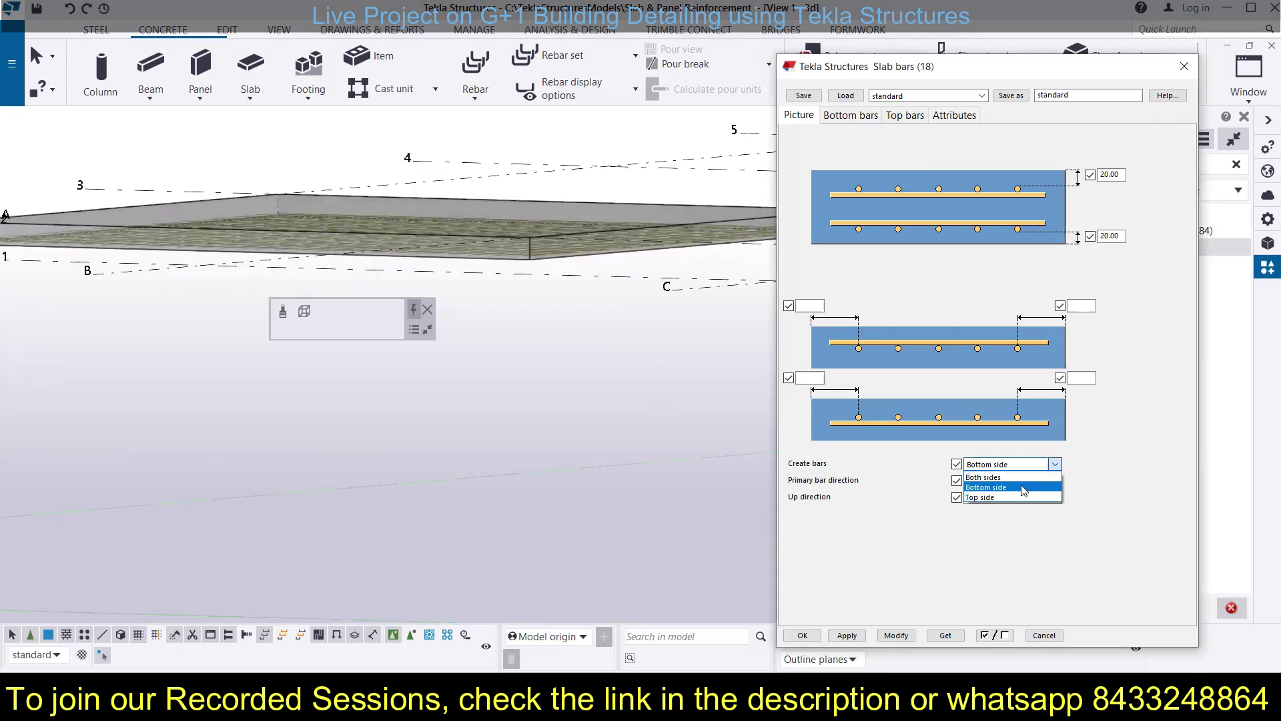
pyautogui.click(1021, 491)
pyautogui.click(892, 638)
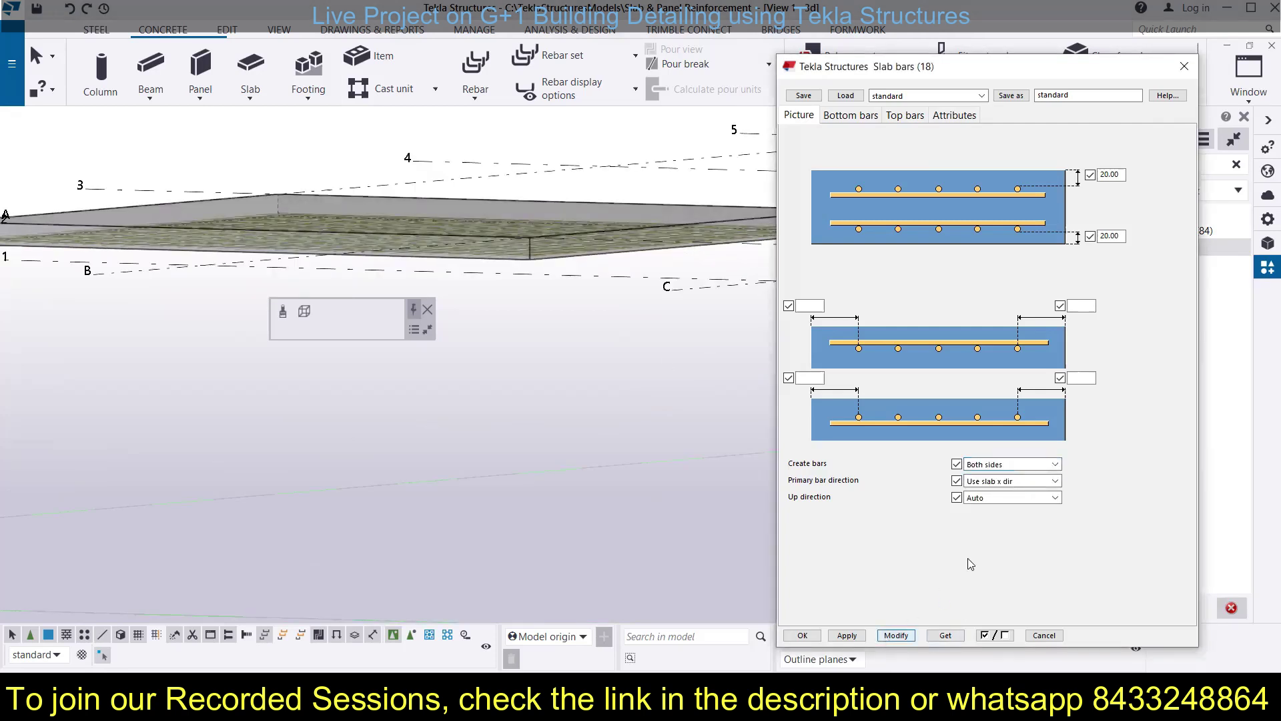
# Limit the A–B slab's reinforcement to the top side and modify it
pyautogui.click(1018, 468)
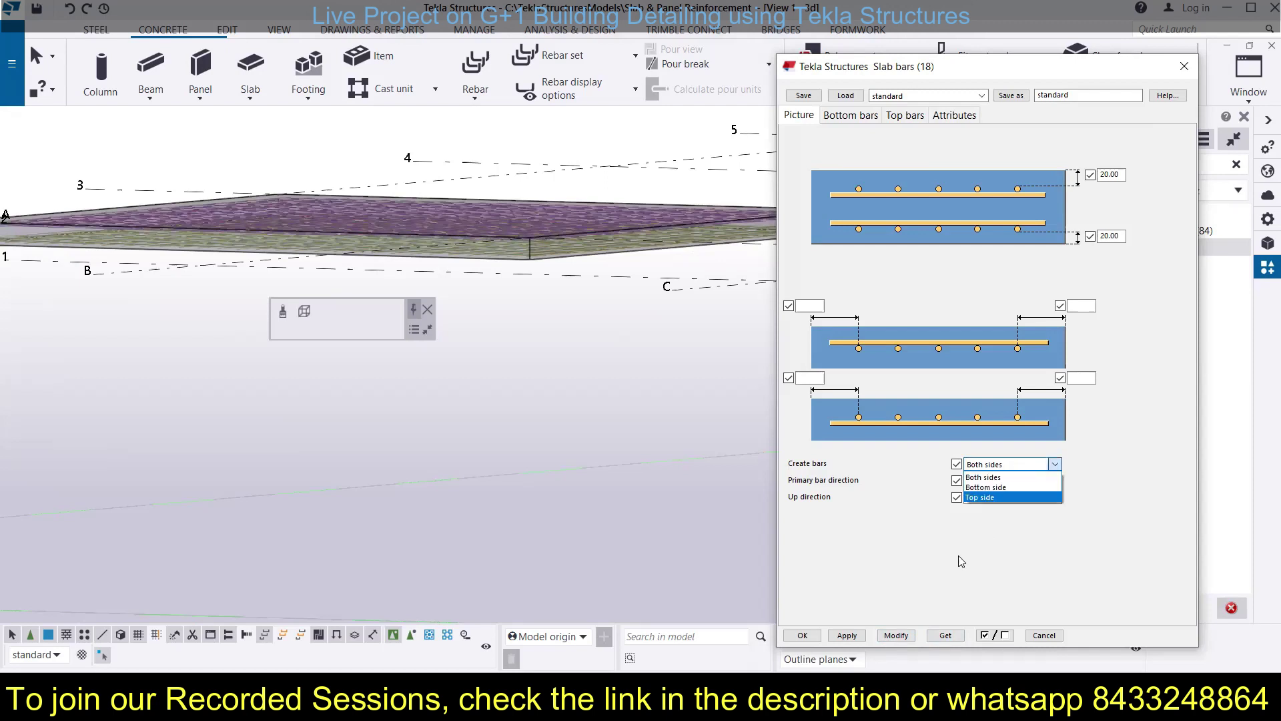
pyautogui.click(993, 498)
pyautogui.click(892, 637)
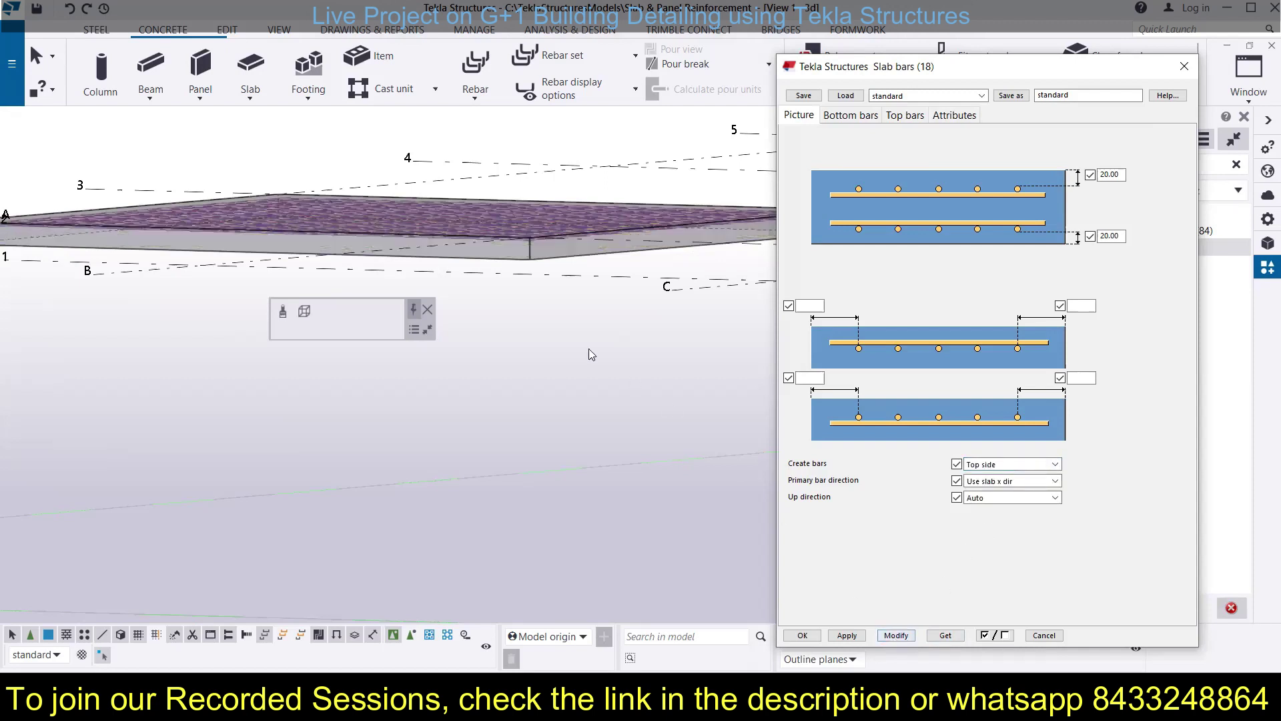
# Switch bar creation in the A–B slab back to both sides, applying the setting and modifying the reinforcement
pyautogui.click(1031, 465)
pyautogui.click(982, 477)
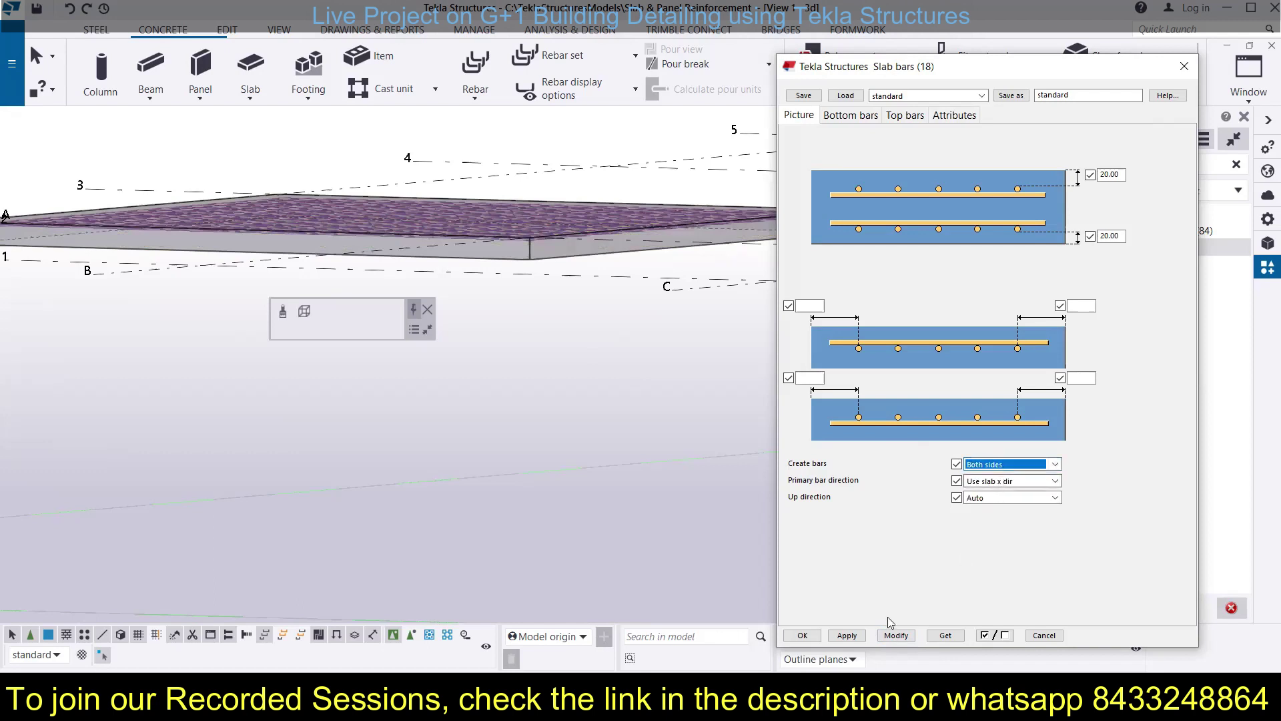
pyautogui.click(847, 635)
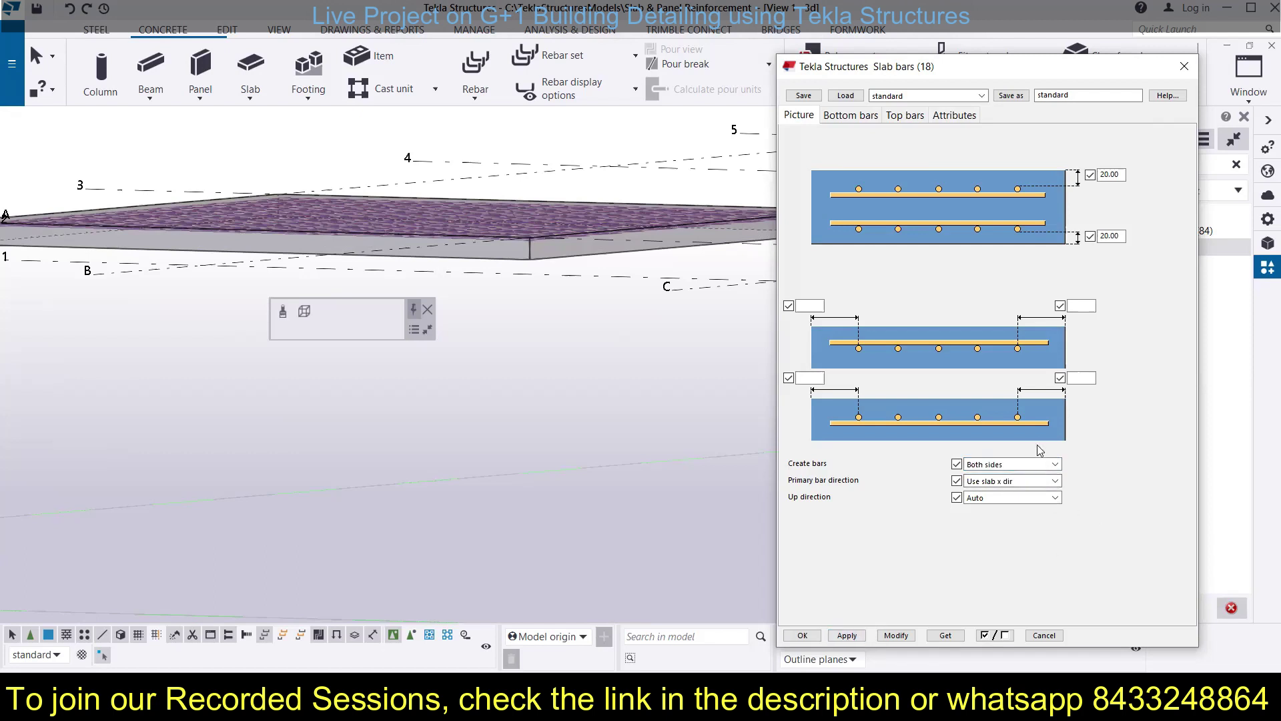
pyautogui.click(896, 635)
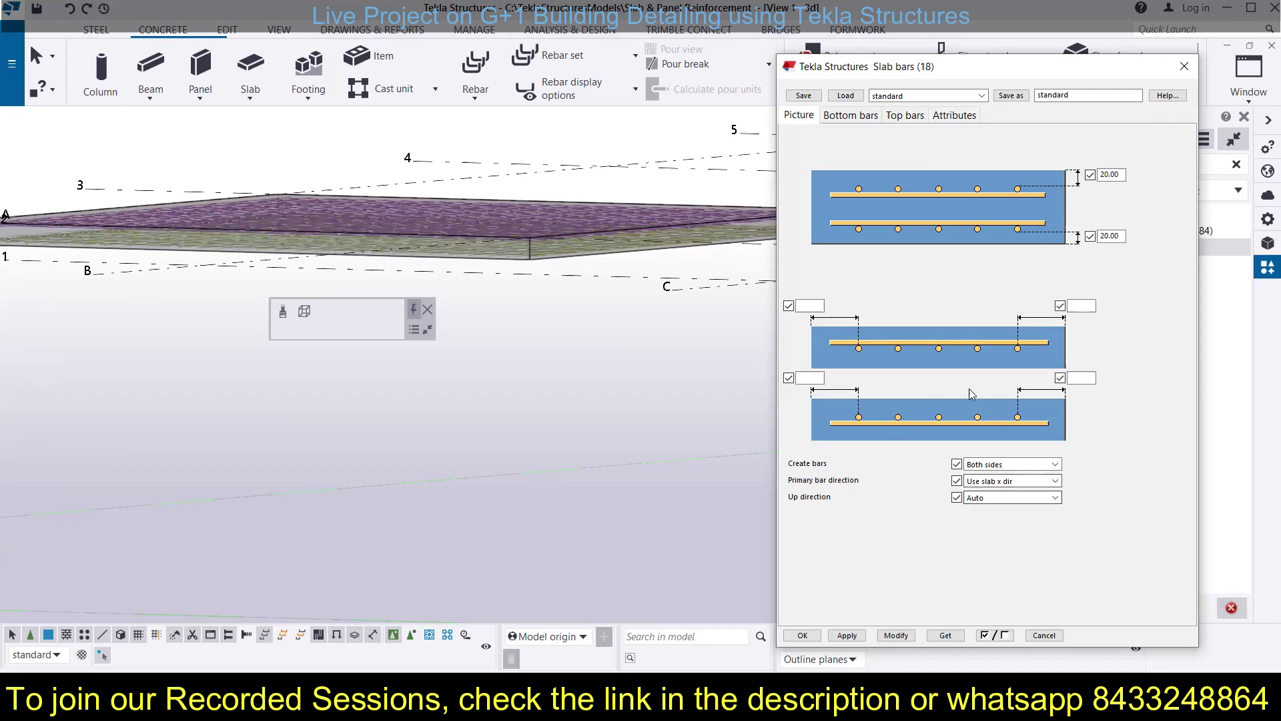
# Set the primary bar direction to Use global x dir, modify the A–B slab's reinforcement, and check the bars from above
pyautogui.click(1023, 481)
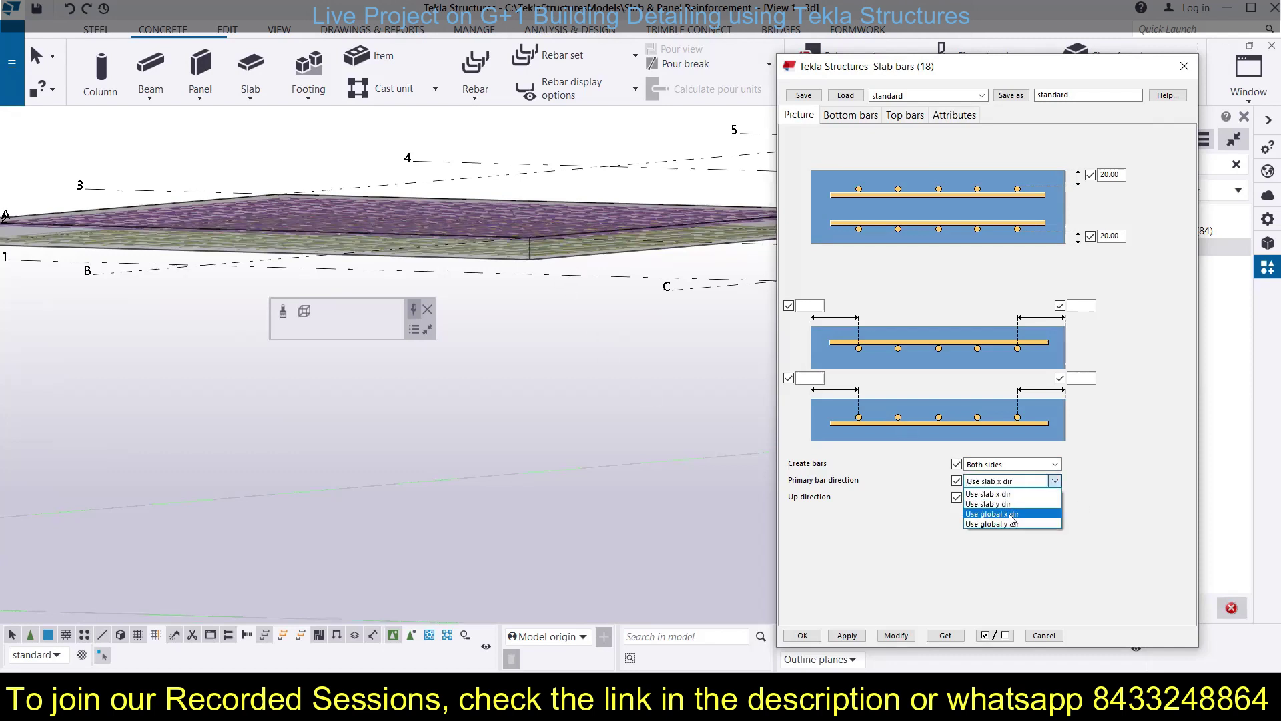
pyautogui.click(1013, 515)
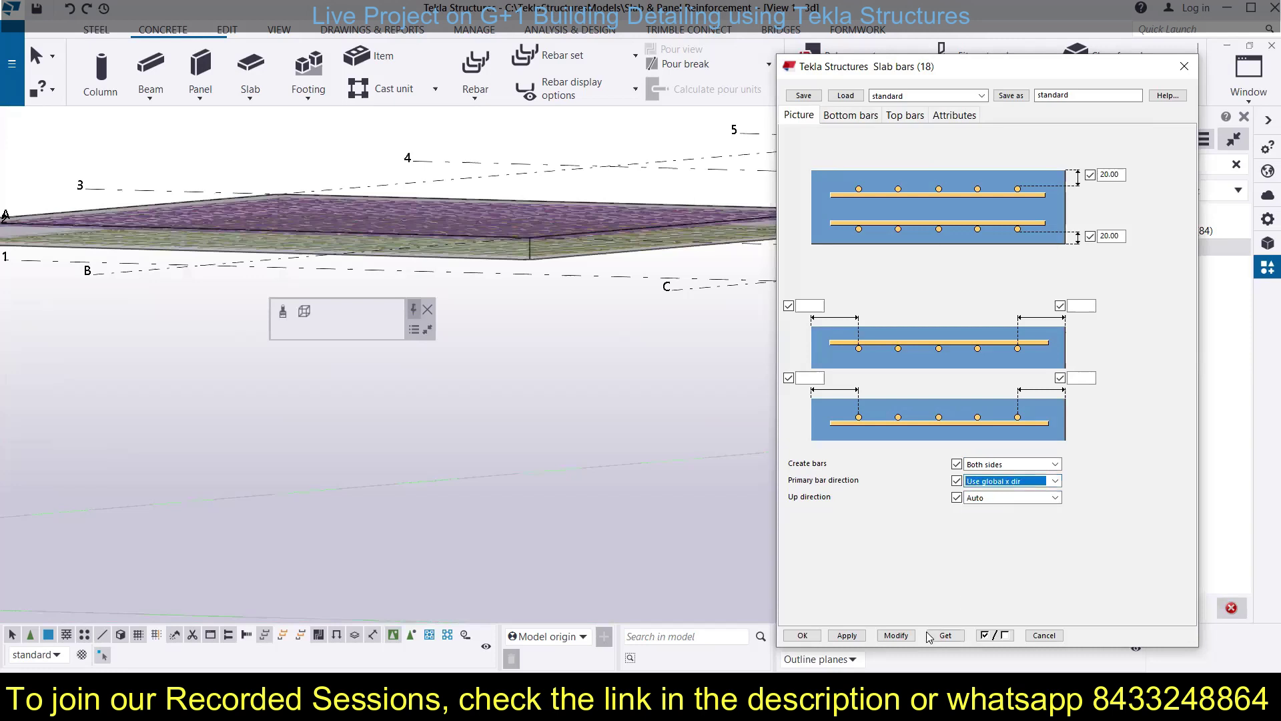
pyautogui.click(898, 636)
pyautogui.scroll(-5, 566, 270)
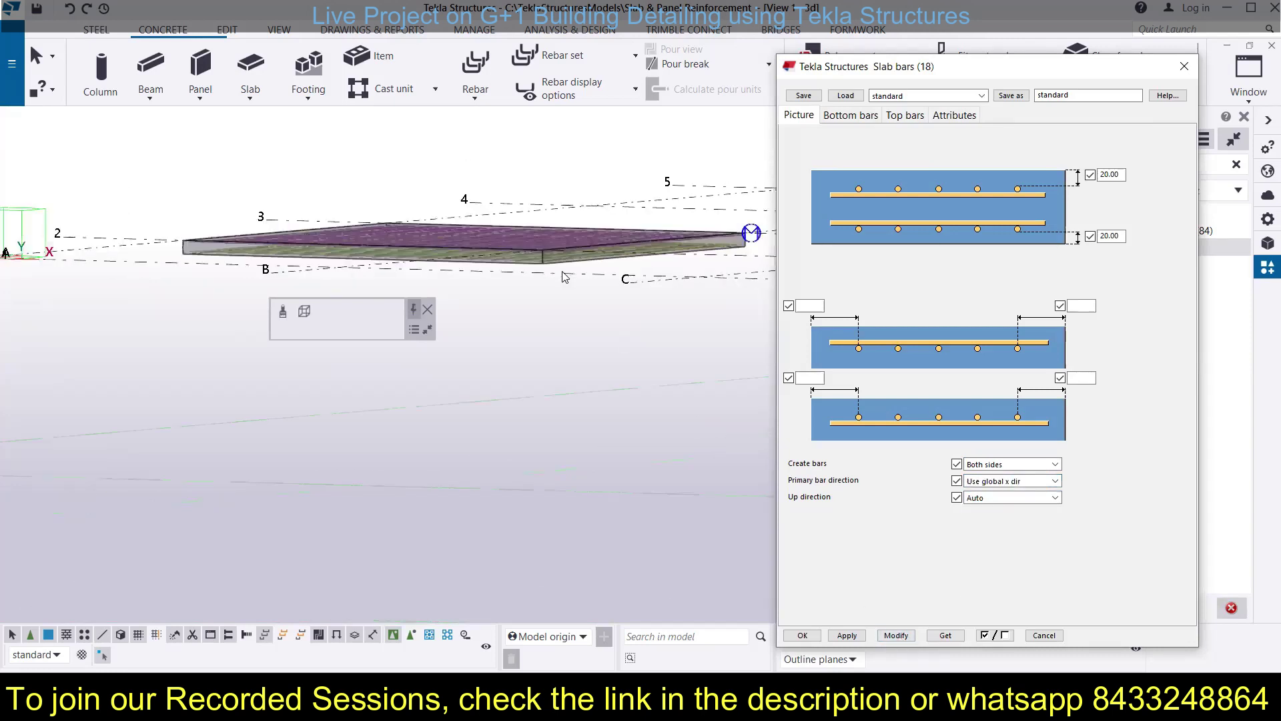
pyautogui.keyDown('ctrl'); pyautogui.moveTo(553, 244); pyautogui.dragTo(577, 370, button='middle'); pyautogui.keyUp('ctrl')
# Set the primary bar direction to Use global y dir and modify the A–B slab's reinforcement
pyautogui.click(1004, 481)
pyautogui.click(995, 524)
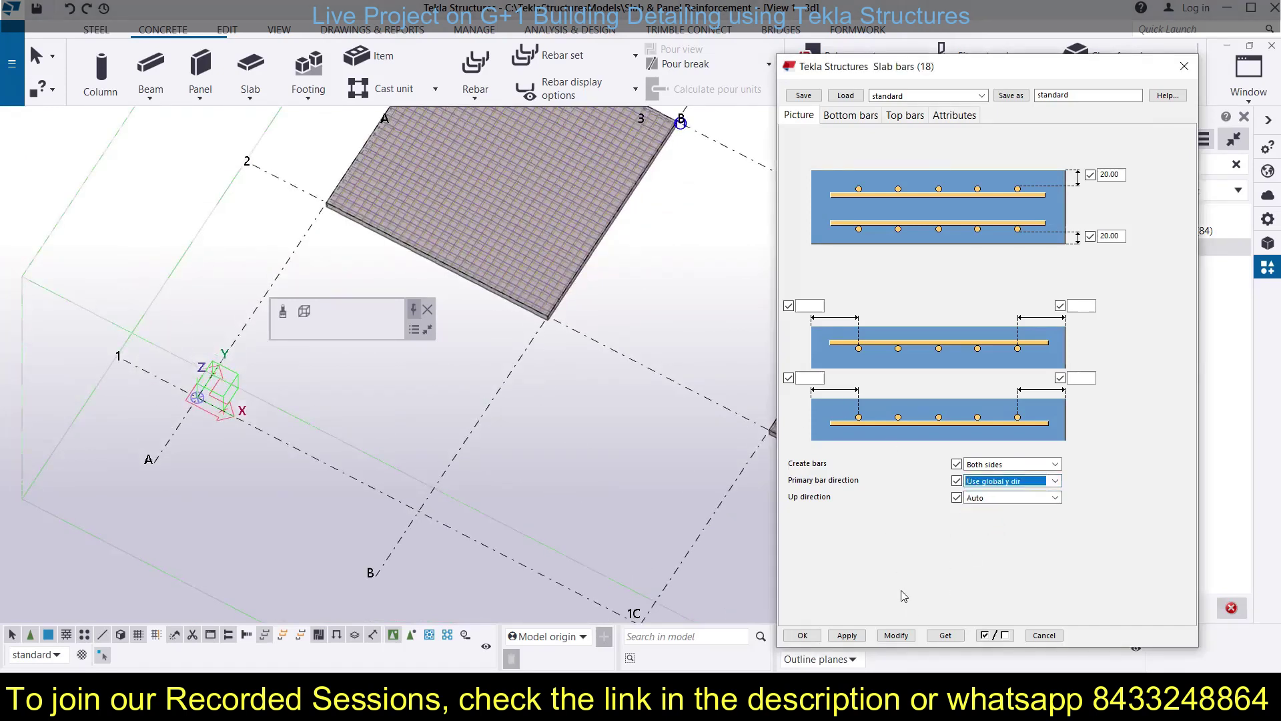
pyautogui.click(895, 636)
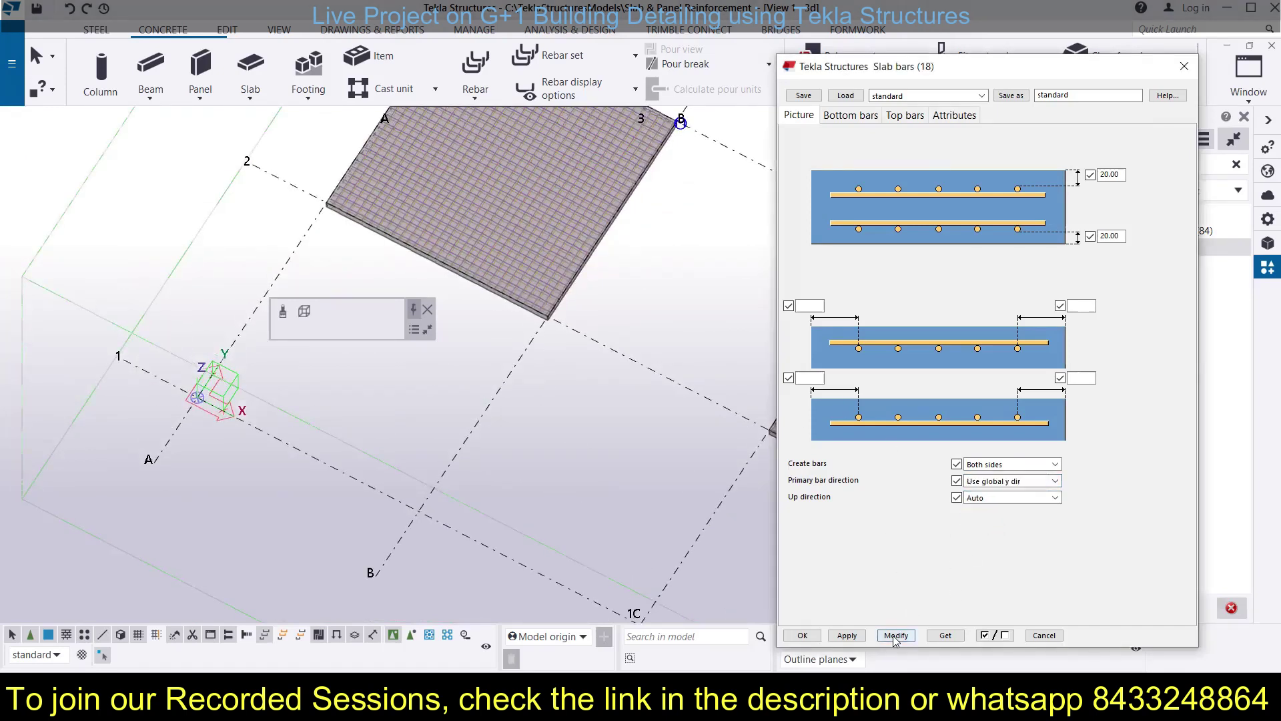
# Change the primary bar direction to Use slab x dir and modify the A–B slab's reinforcement
pyautogui.click(998, 481)
pyautogui.click(995, 494)
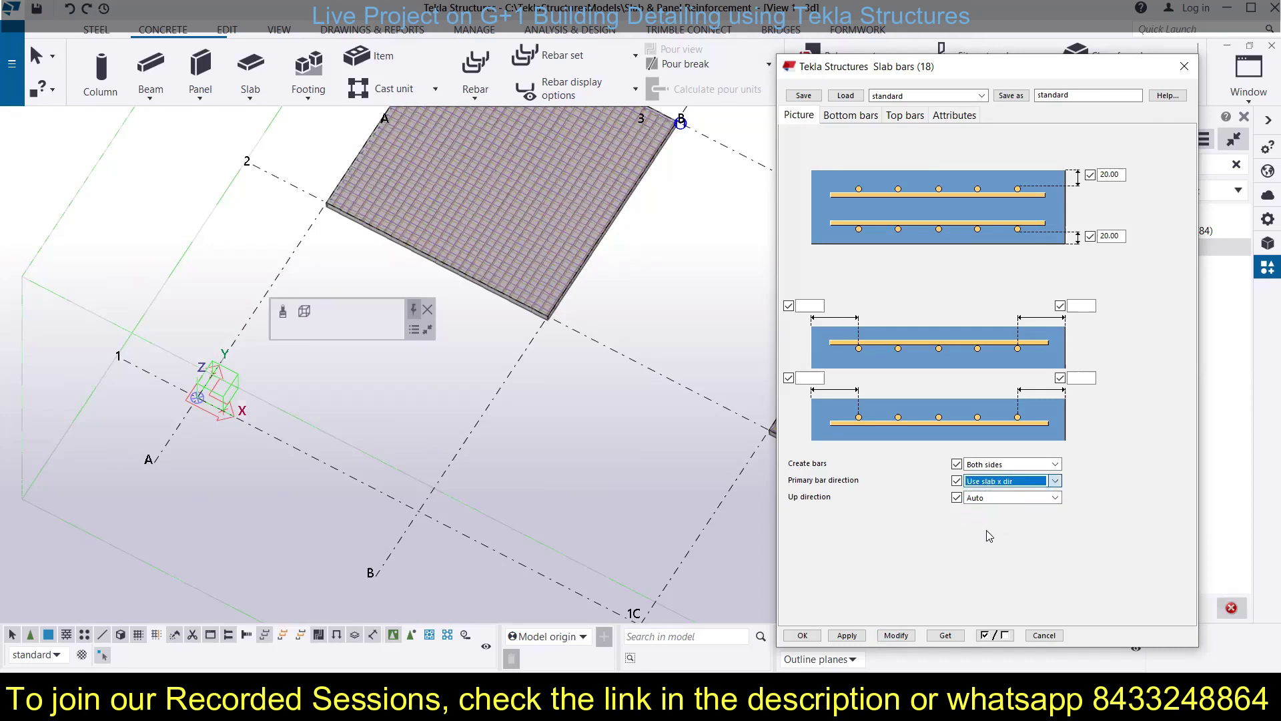
pyautogui.click(896, 636)
# Set the up direction to +z, modify the A–B slab's reinforcement, and close the Slab bars settings
pyautogui.click(1013, 500)
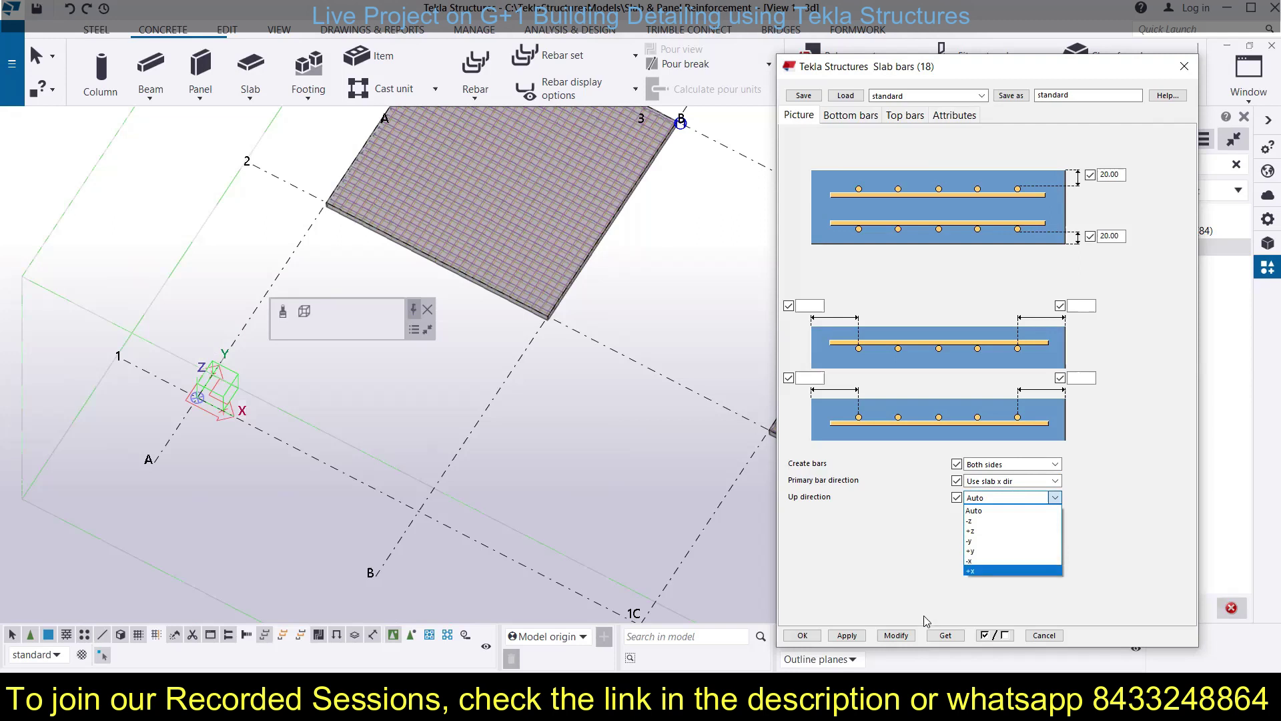
pyautogui.click(980, 530)
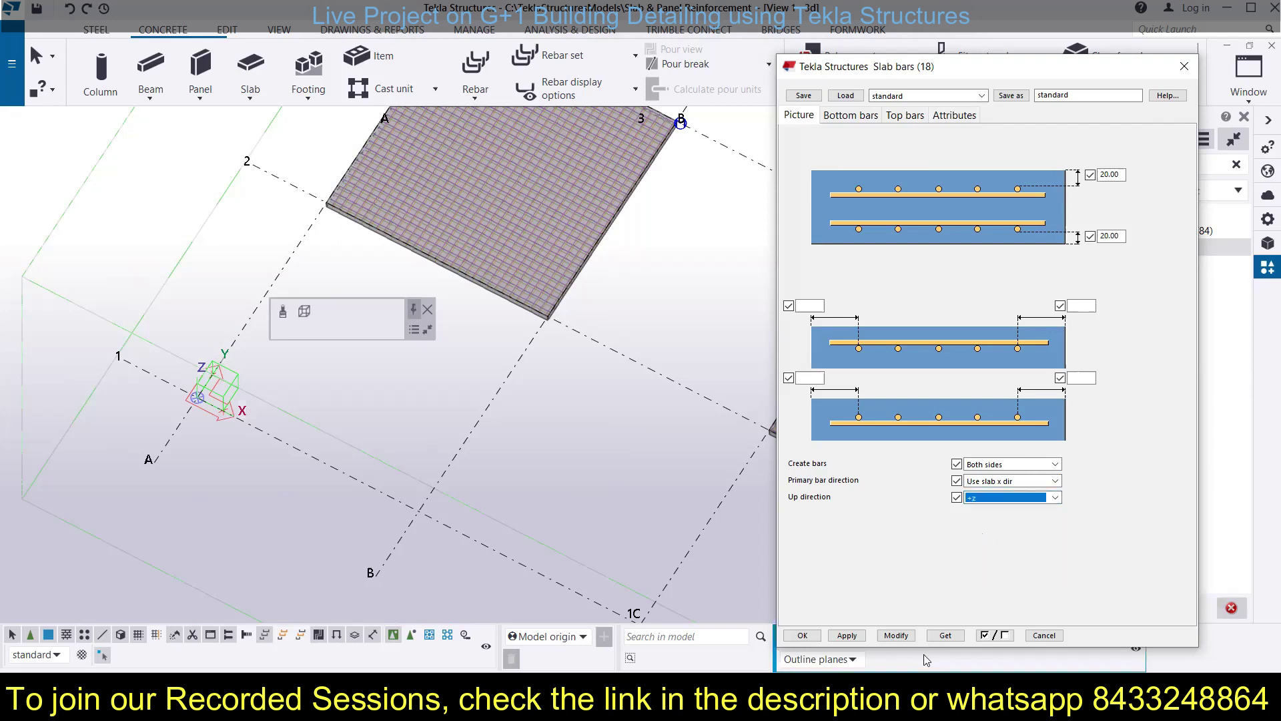
pyautogui.click(895, 635)
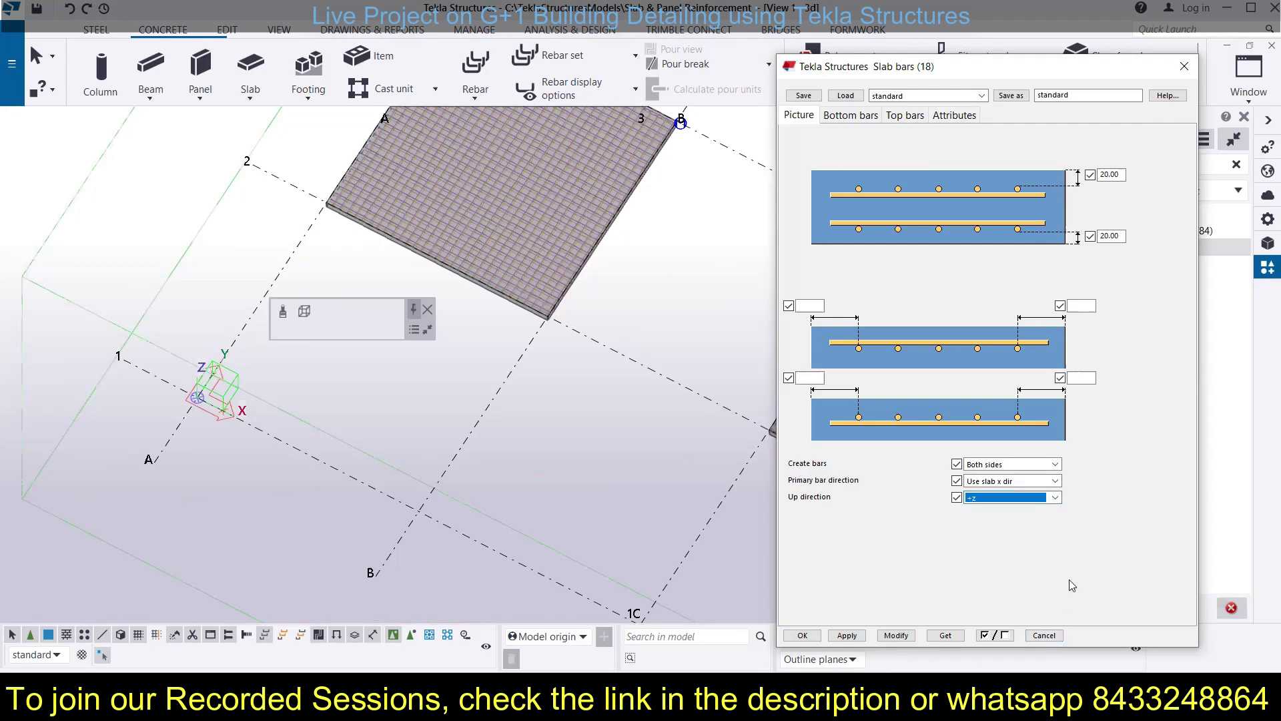
pyautogui.click(1044, 635)
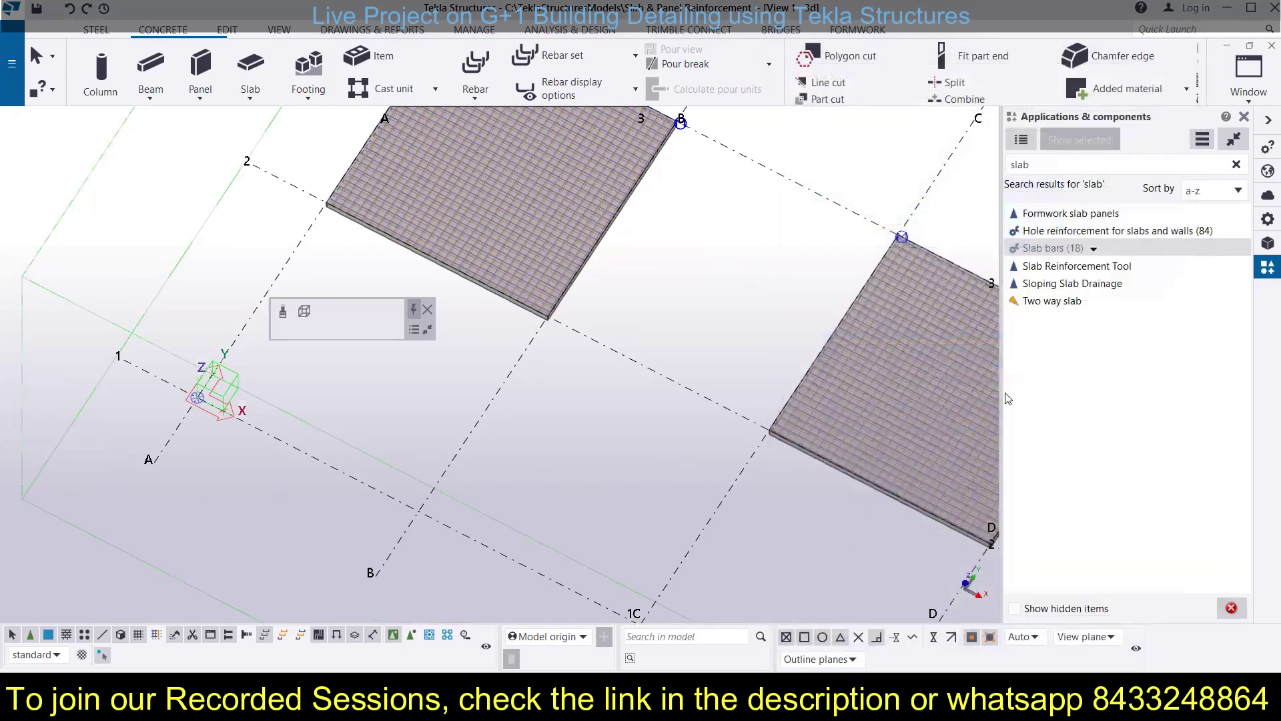
# In the Slab bars (18) settings, give the bottom primary bars grade Fe500 and main bar size 10, keeping By exact spacings
pyautogui.scroll(2, 630, 433)
pyautogui.scroll(-3, 630, 430)
pyautogui.scroll(2, 614, 387)
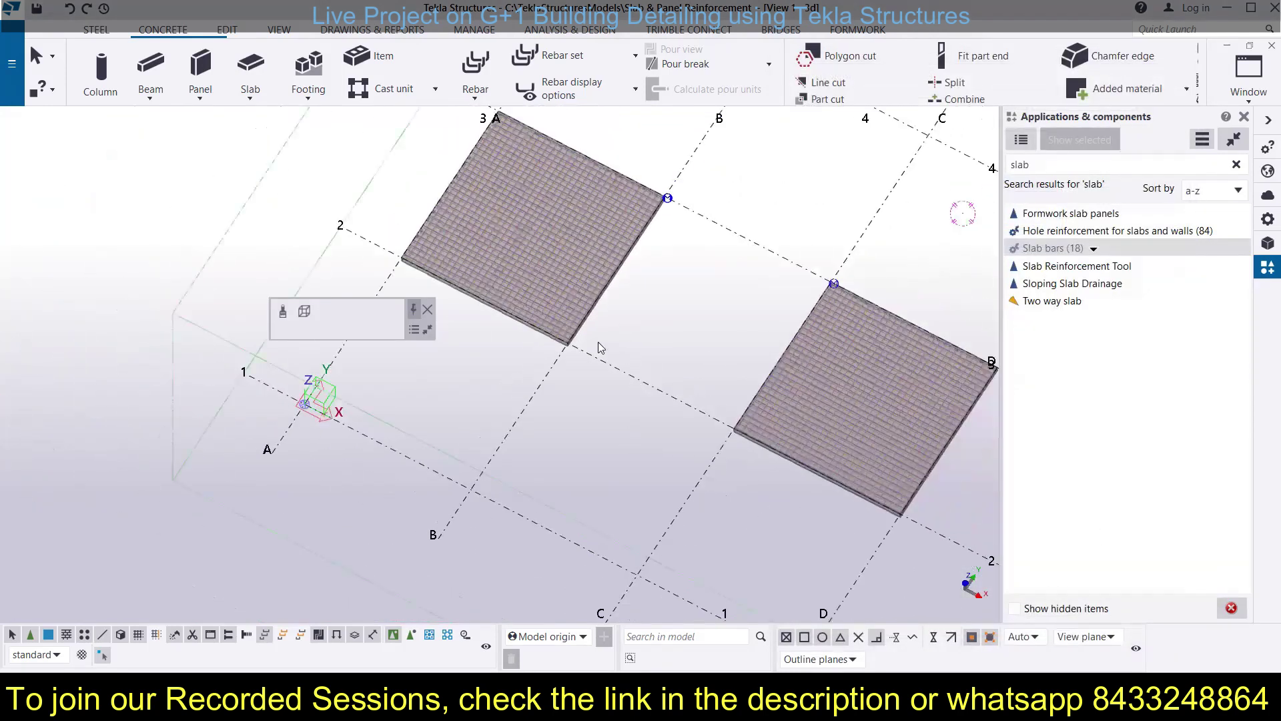
pyautogui.scroll(1, 558, 328)
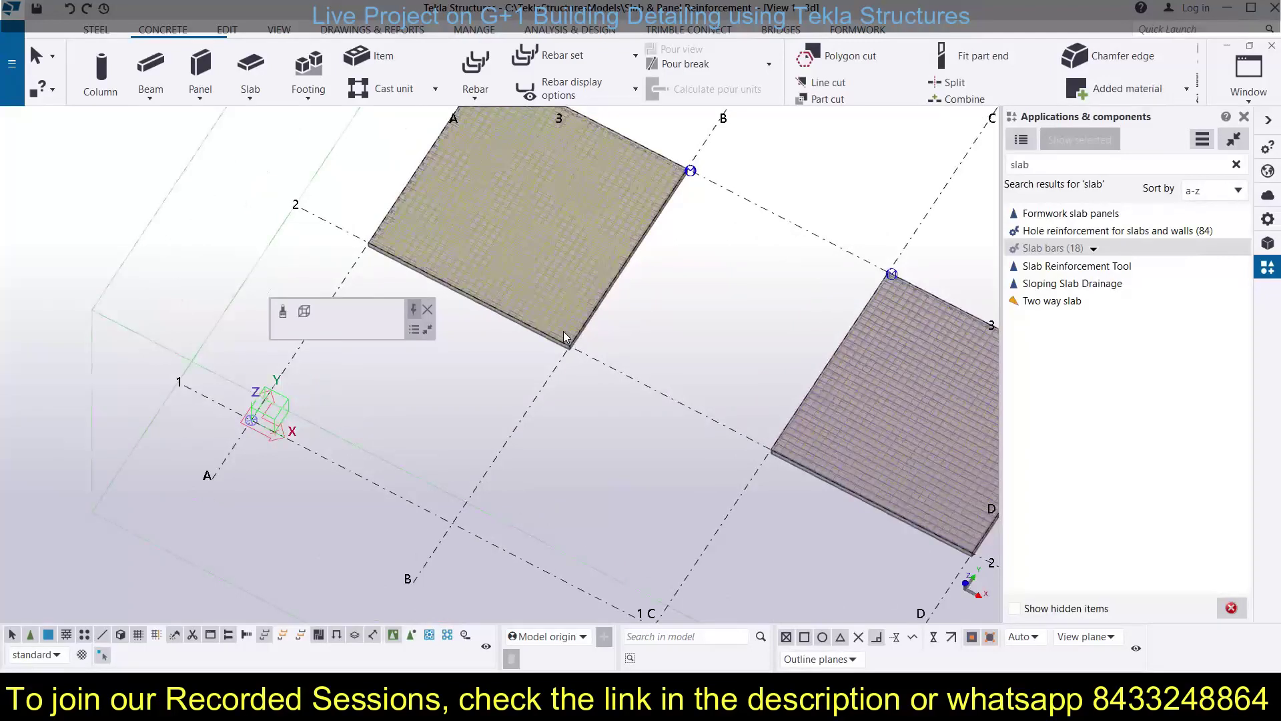
pyautogui.doubleClick(1061, 247)
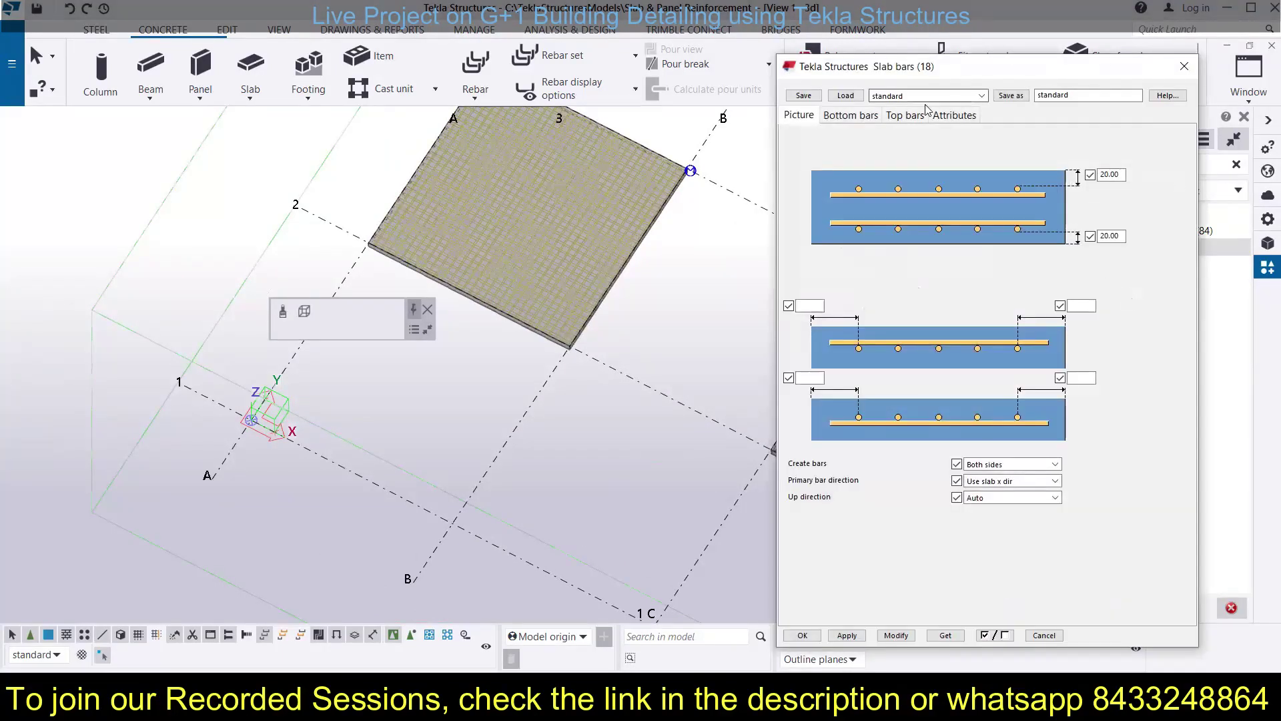
pyautogui.click(856, 117)
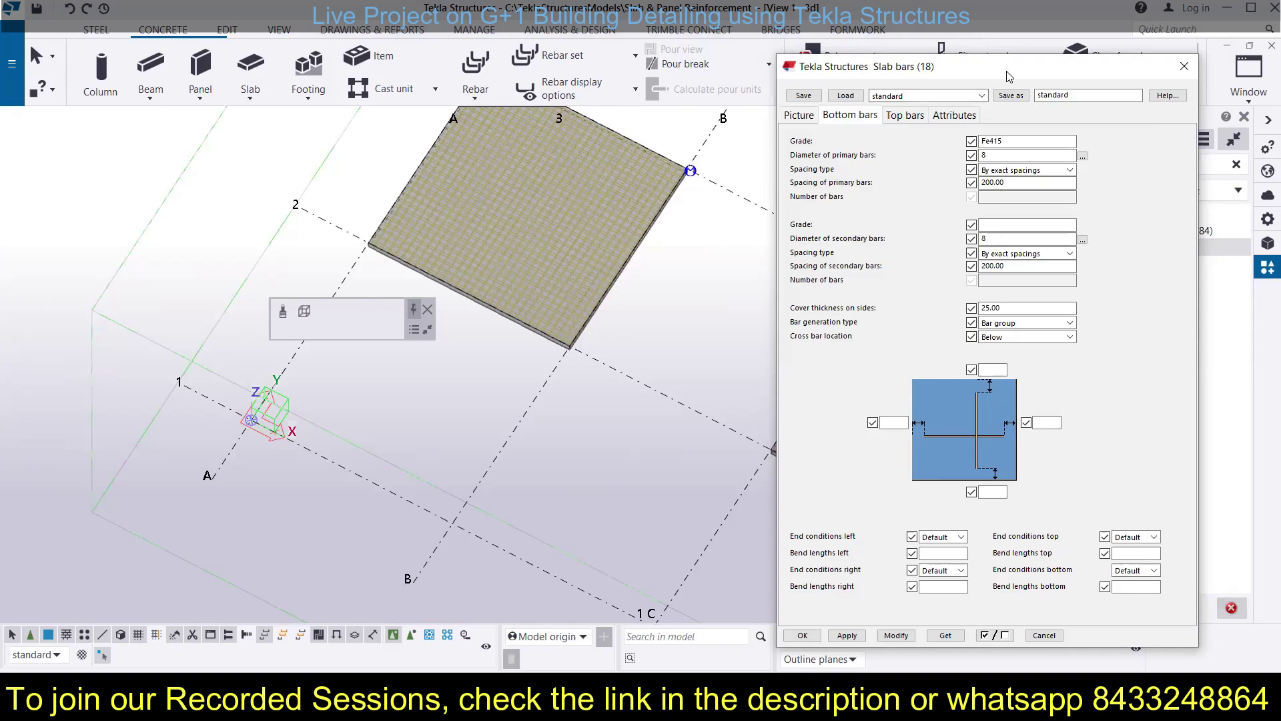
pyautogui.moveTo(1009, 76); pyautogui.dragTo(1049, 142)
pyautogui.moveTo(519, 293); pyautogui.dragTo(494, 391, button='middle')
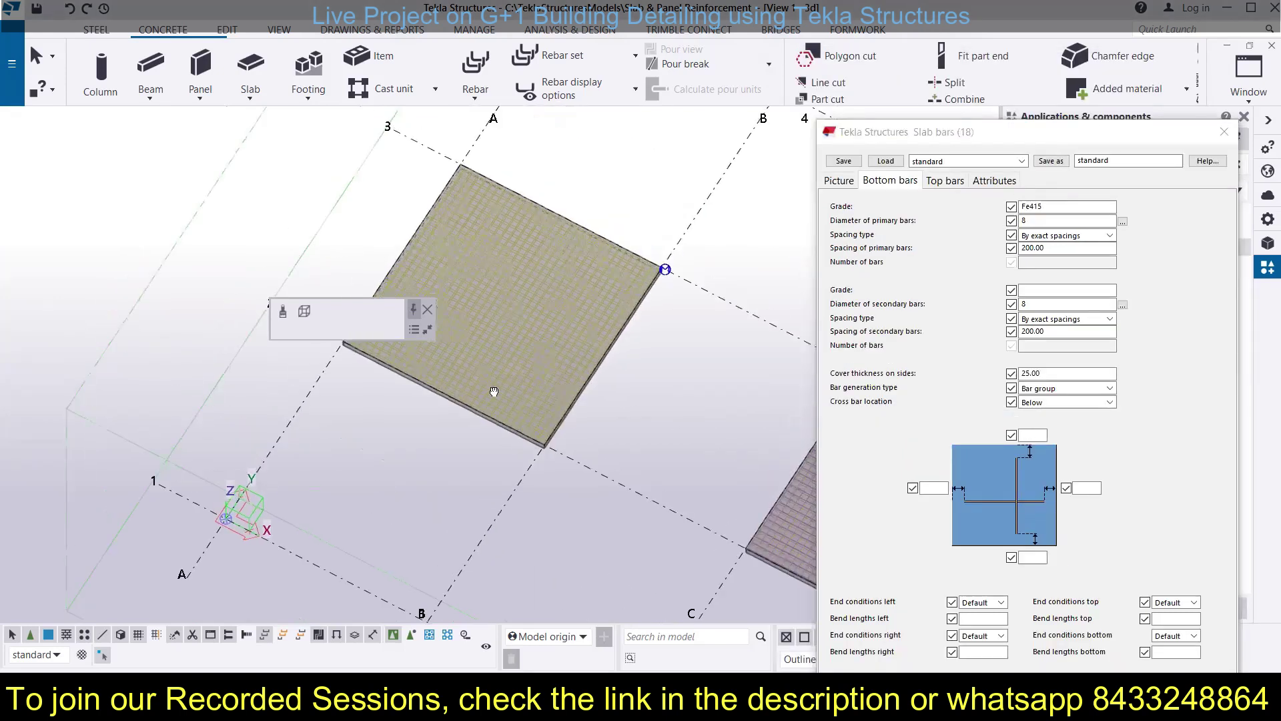
pyautogui.scroll(-1, 494, 391)
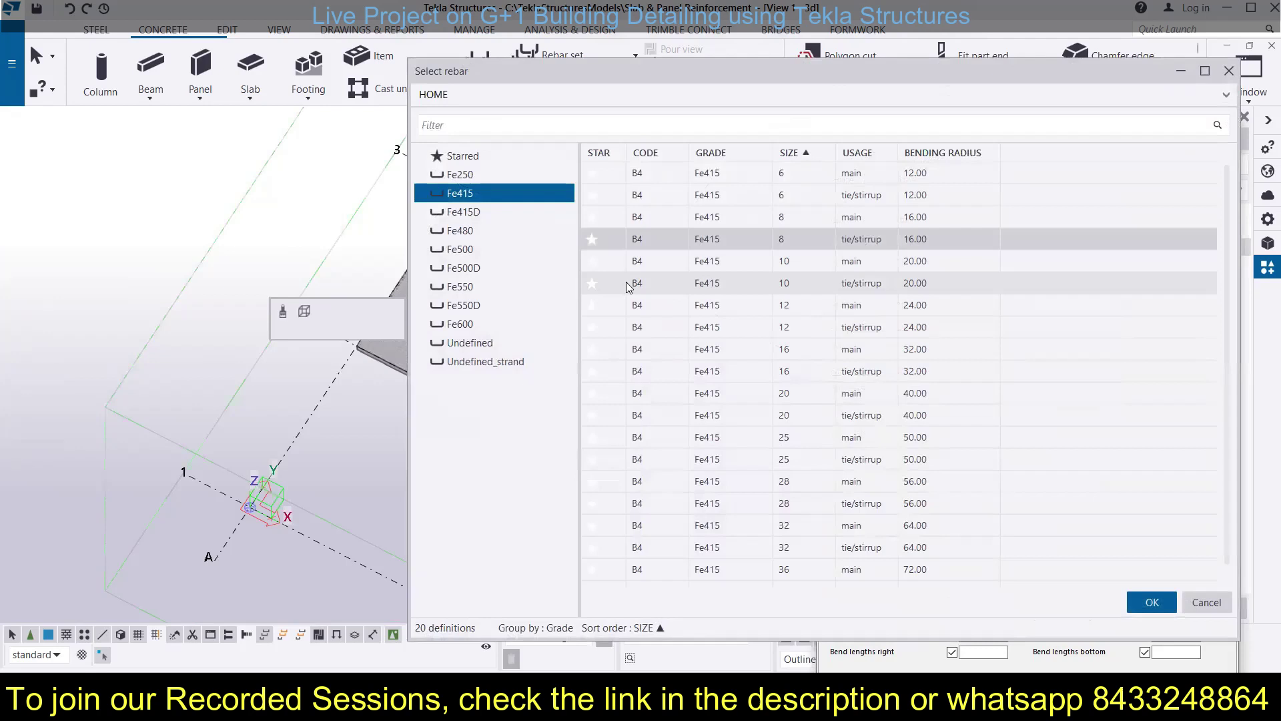
pyautogui.click(459, 249)
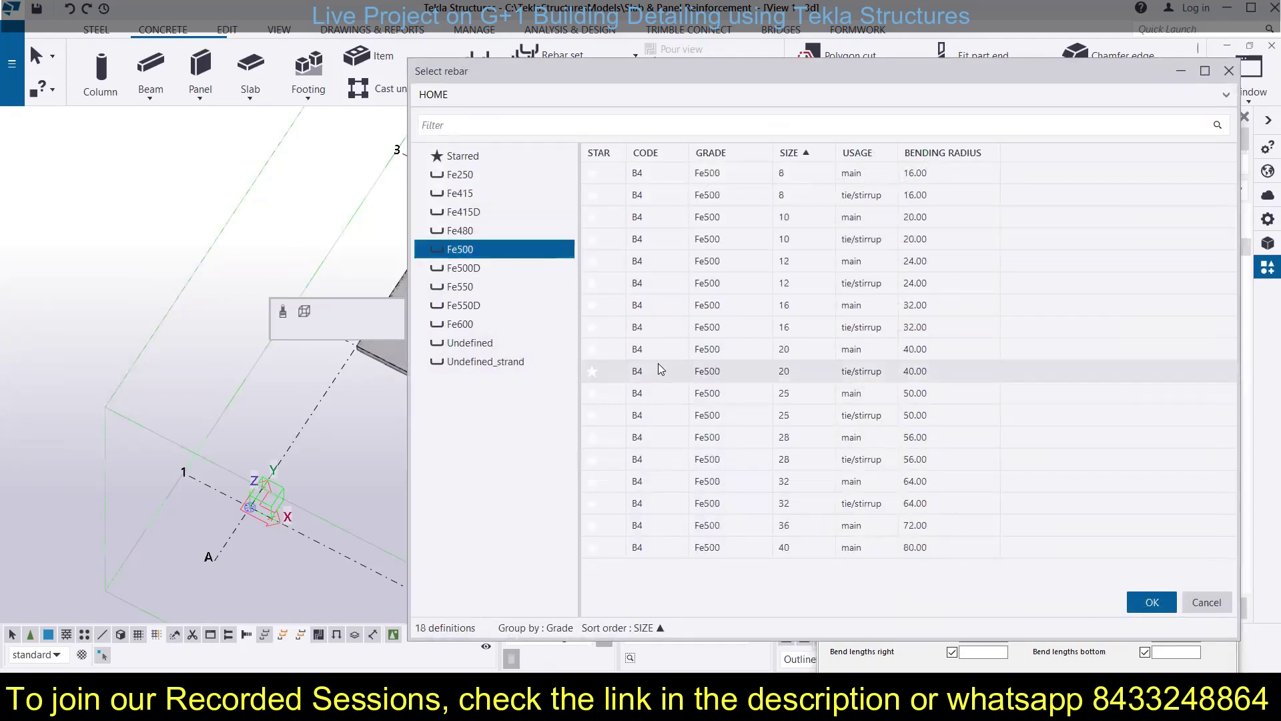
pyautogui.click(807, 217)
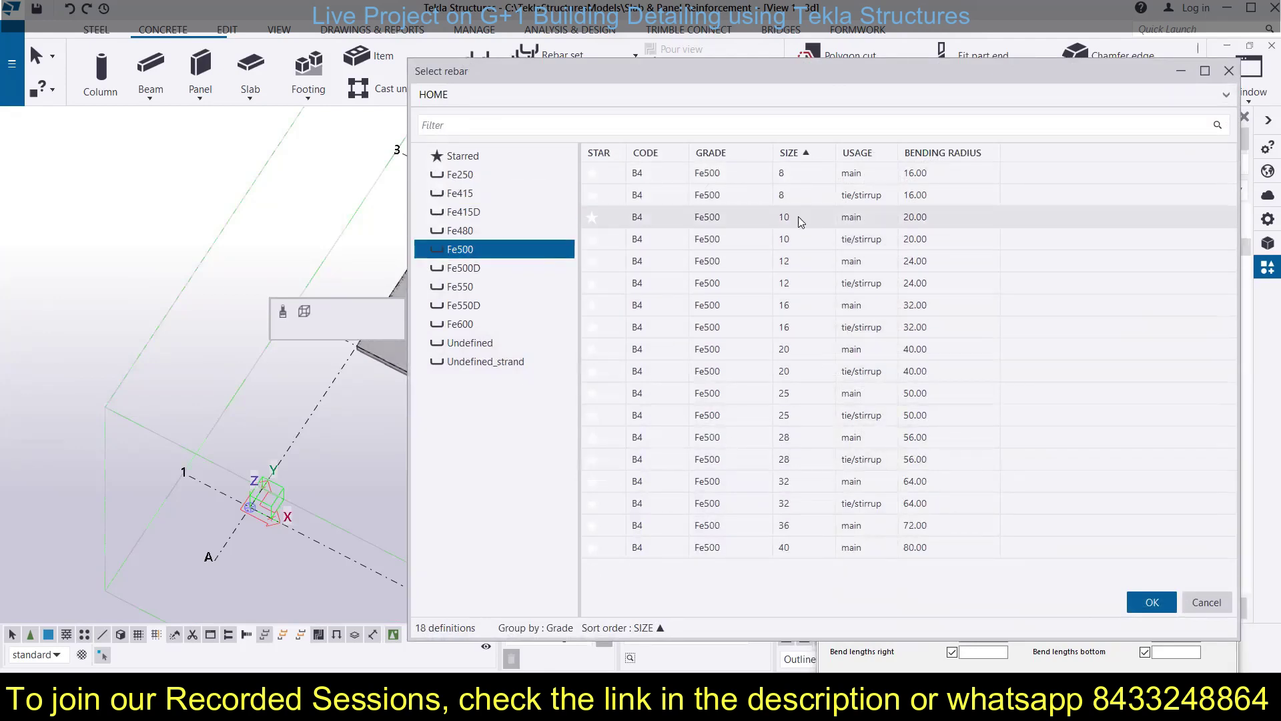
pyautogui.click(1151, 602)
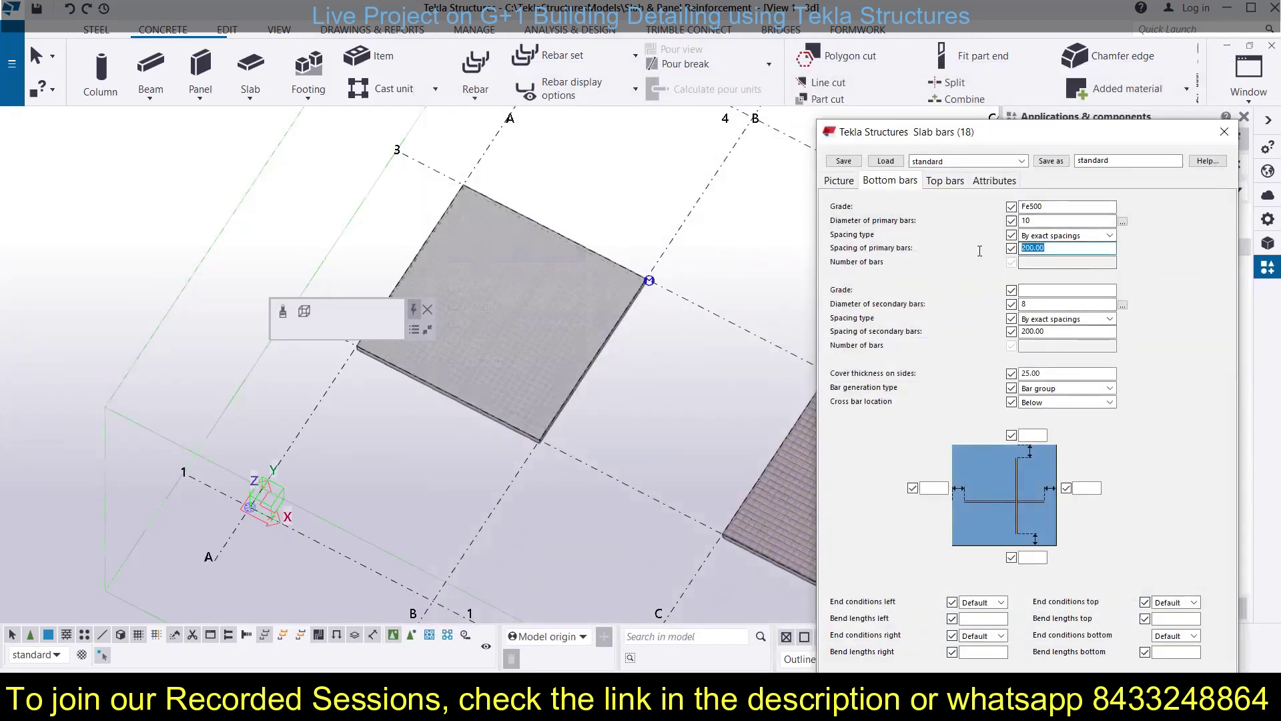
pyautogui.click(1092, 237)
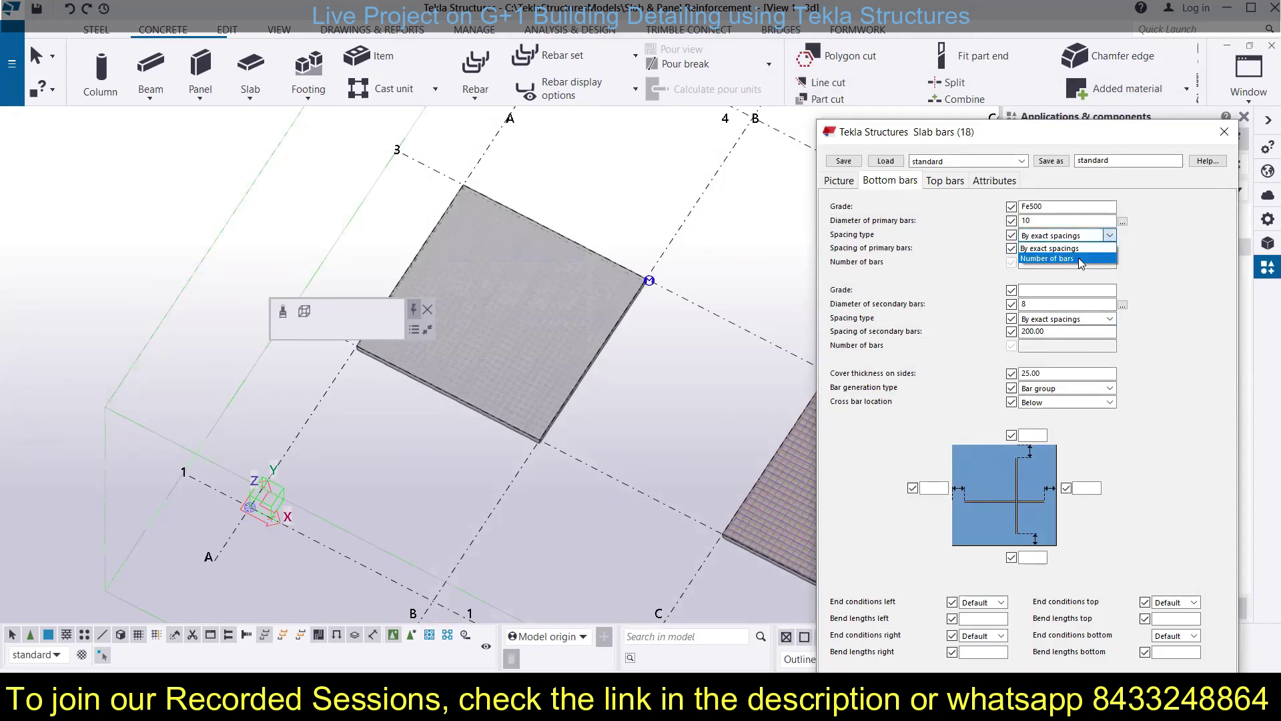
pyautogui.click(1084, 248)
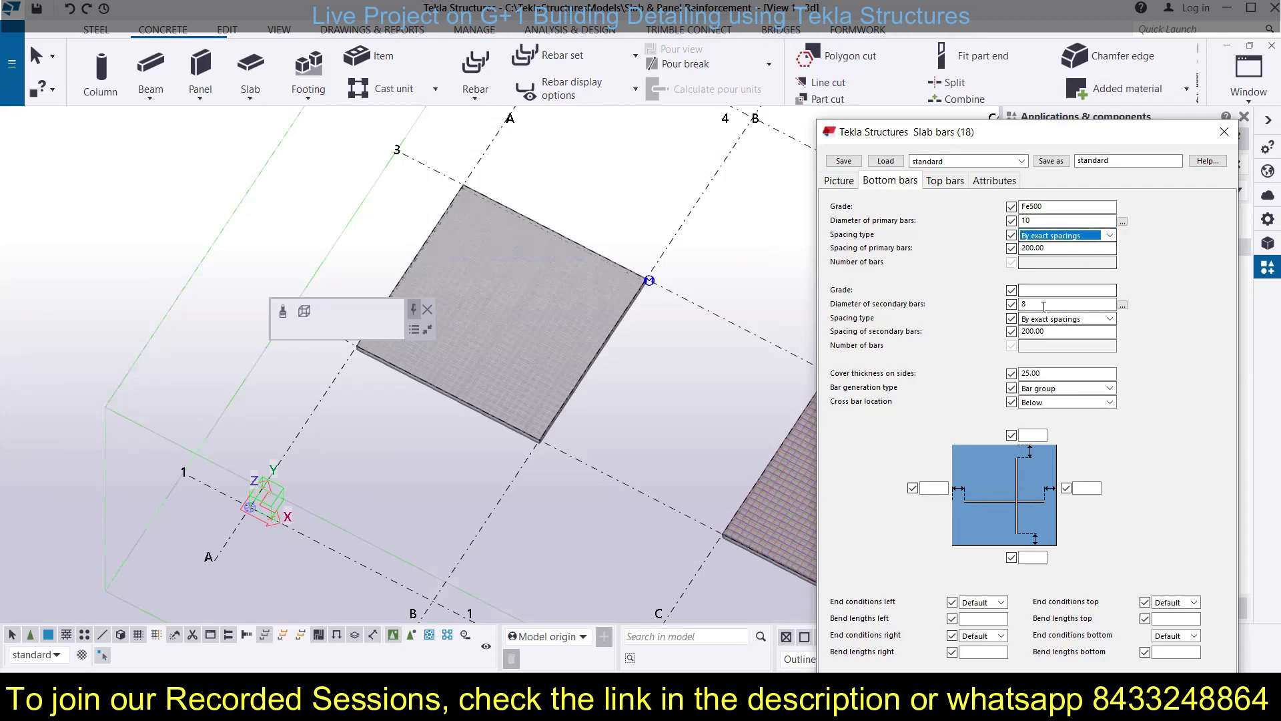
# Assign grade Fe500 and main bar size 10 to the bottom secondary bars
pyautogui.click(1119, 307)
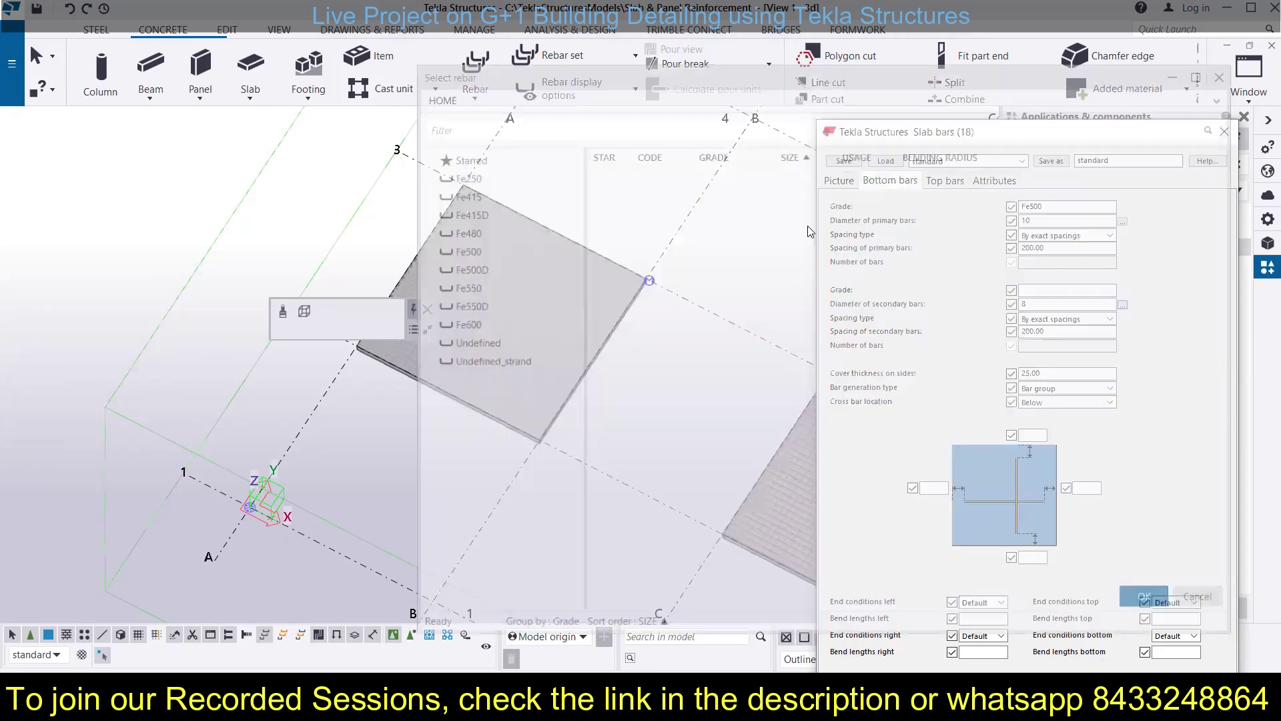
pyautogui.click(459, 250)
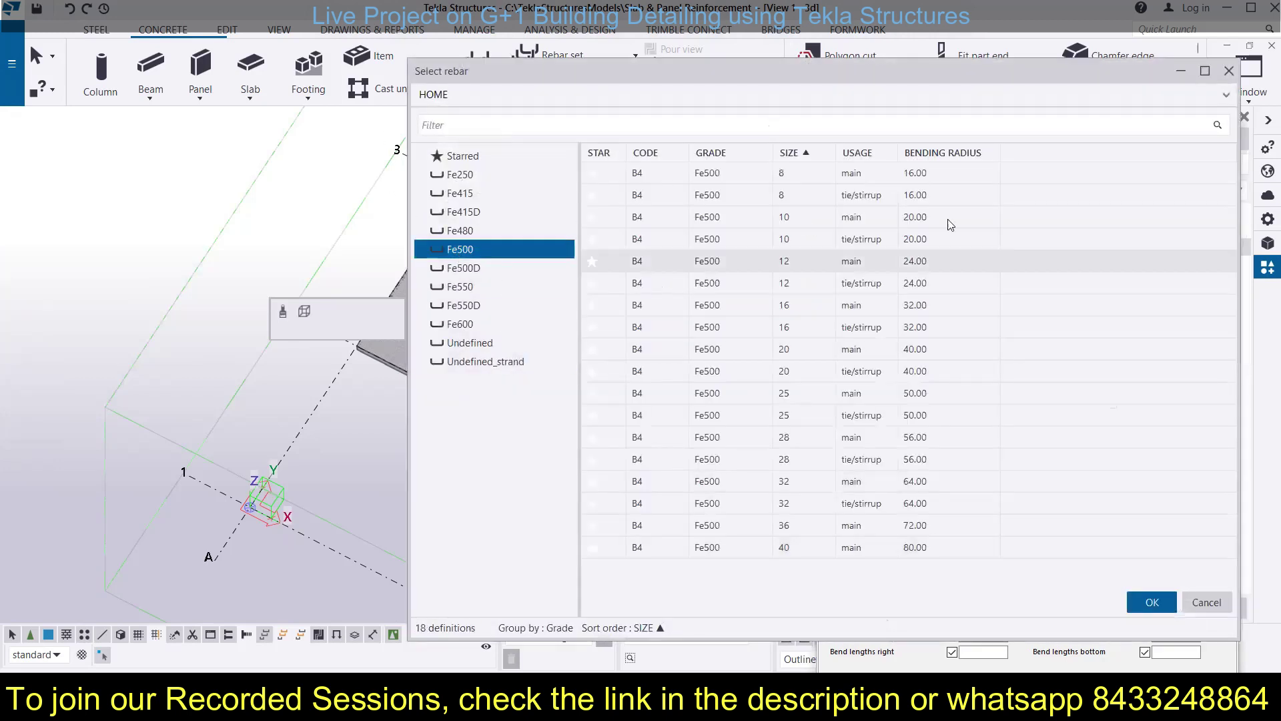
pyautogui.click(782, 219)
pyautogui.click(1151, 601)
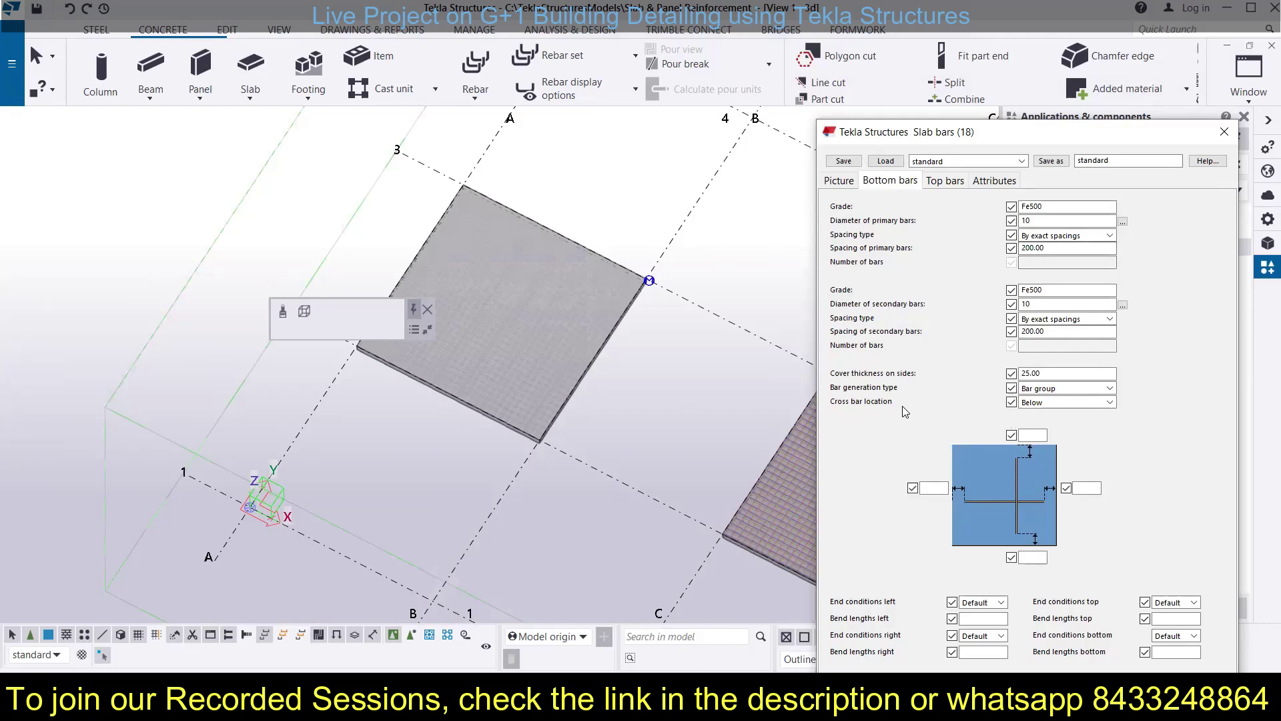
# Set the bottom bars' side cover thickness to 20, keeping Bar group generation and the Below cross bar location
pyautogui.click(1105, 371)
pyautogui.click(1011, 374)
pyautogui.doubleClick(1061, 374)
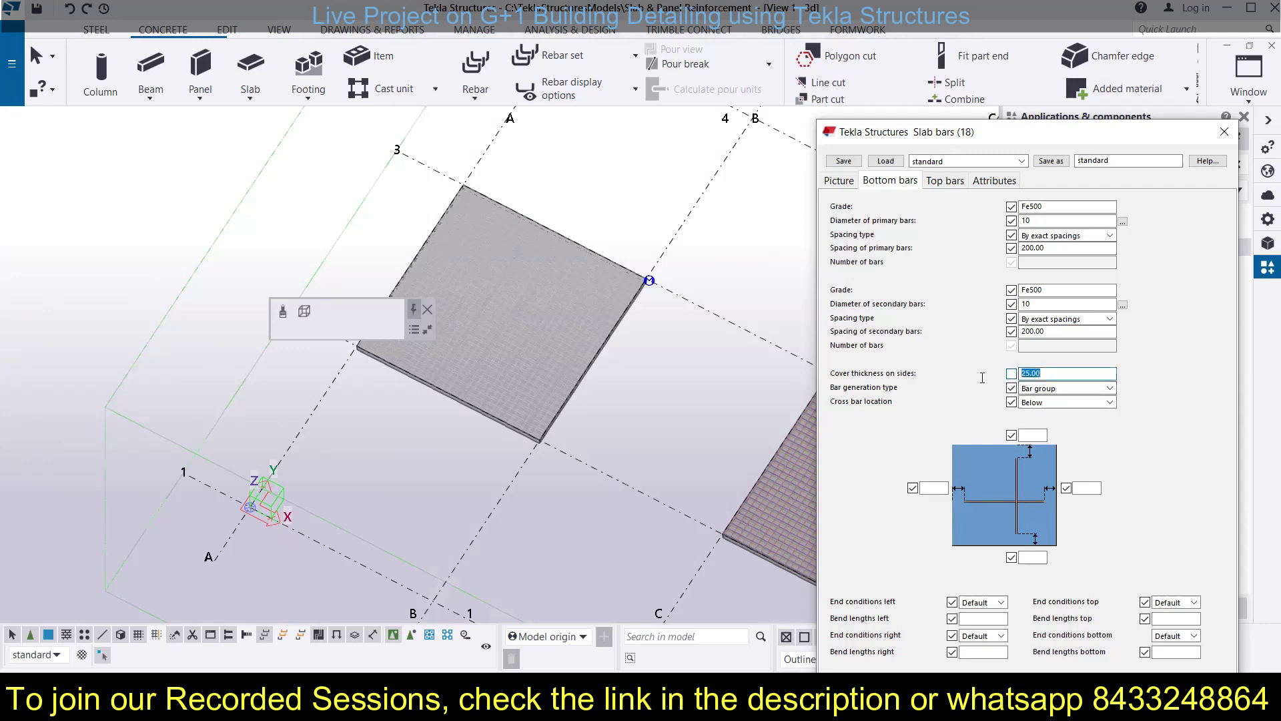
pyautogui.write('20')
pyautogui.click(1089, 392)
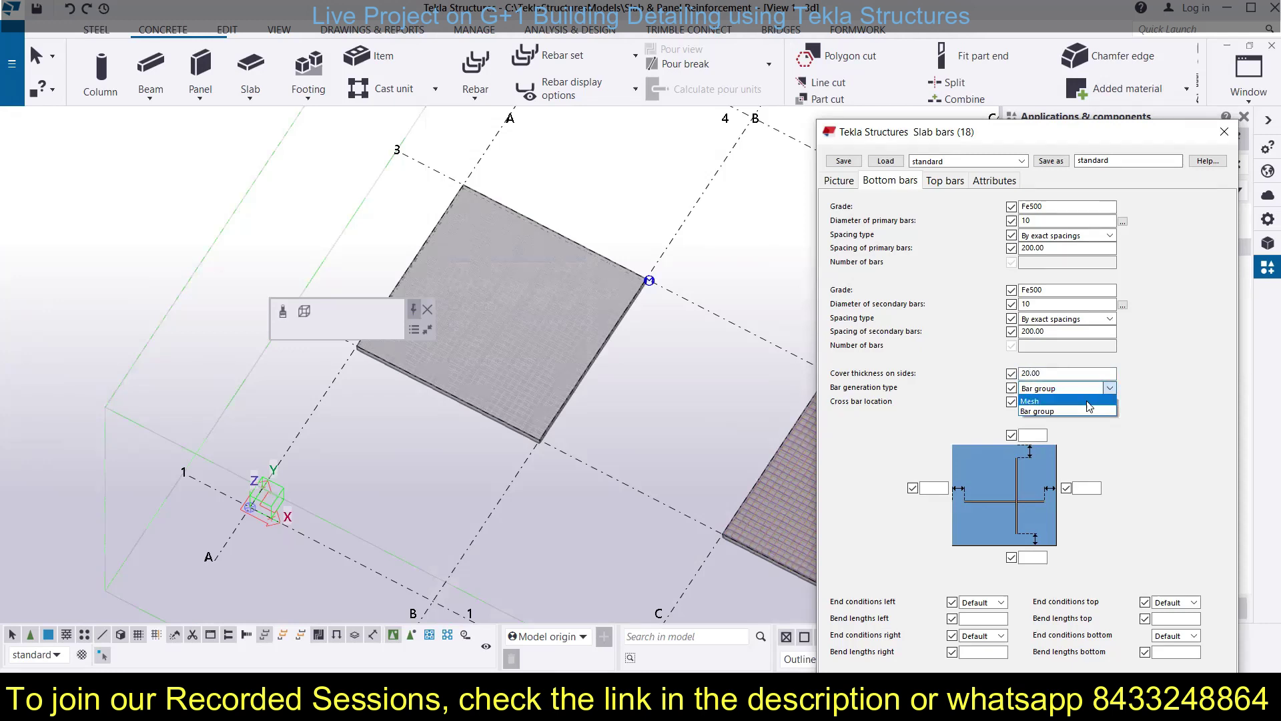
pyautogui.click(1178, 408)
pyautogui.press('Tab')
pyautogui.hotkey('alt', 'Down')
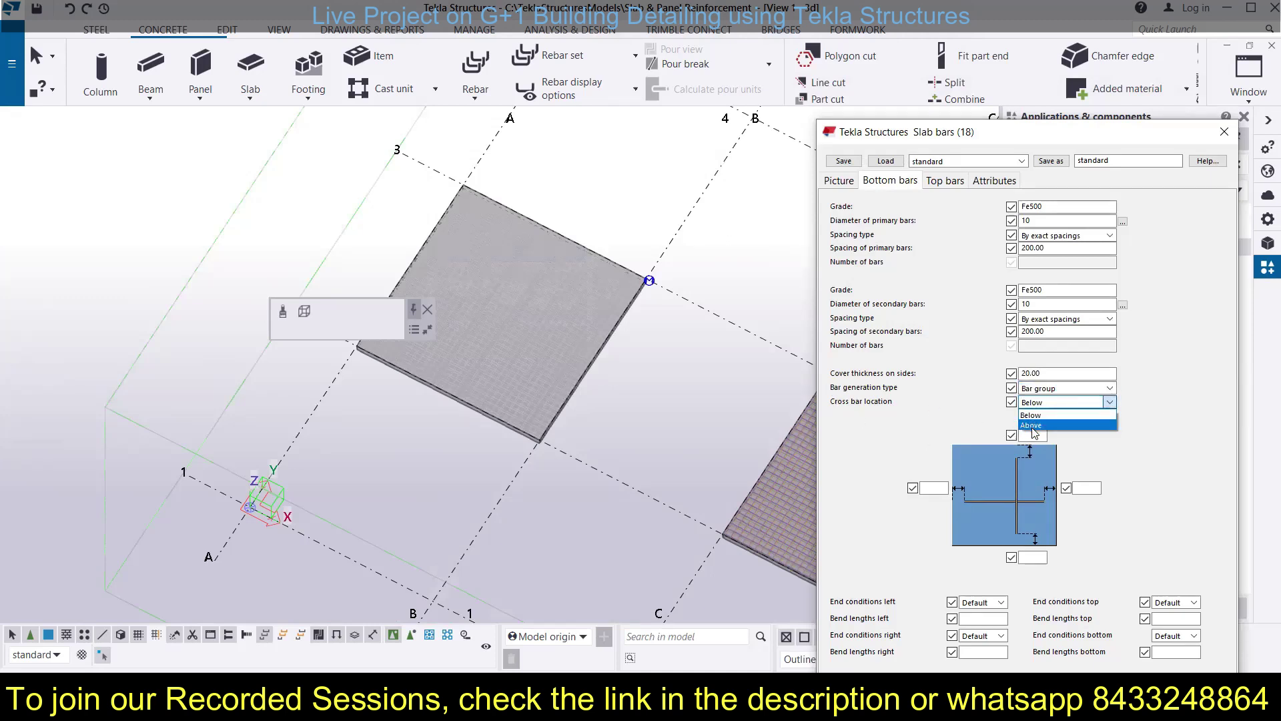
pyautogui.click(1173, 461)
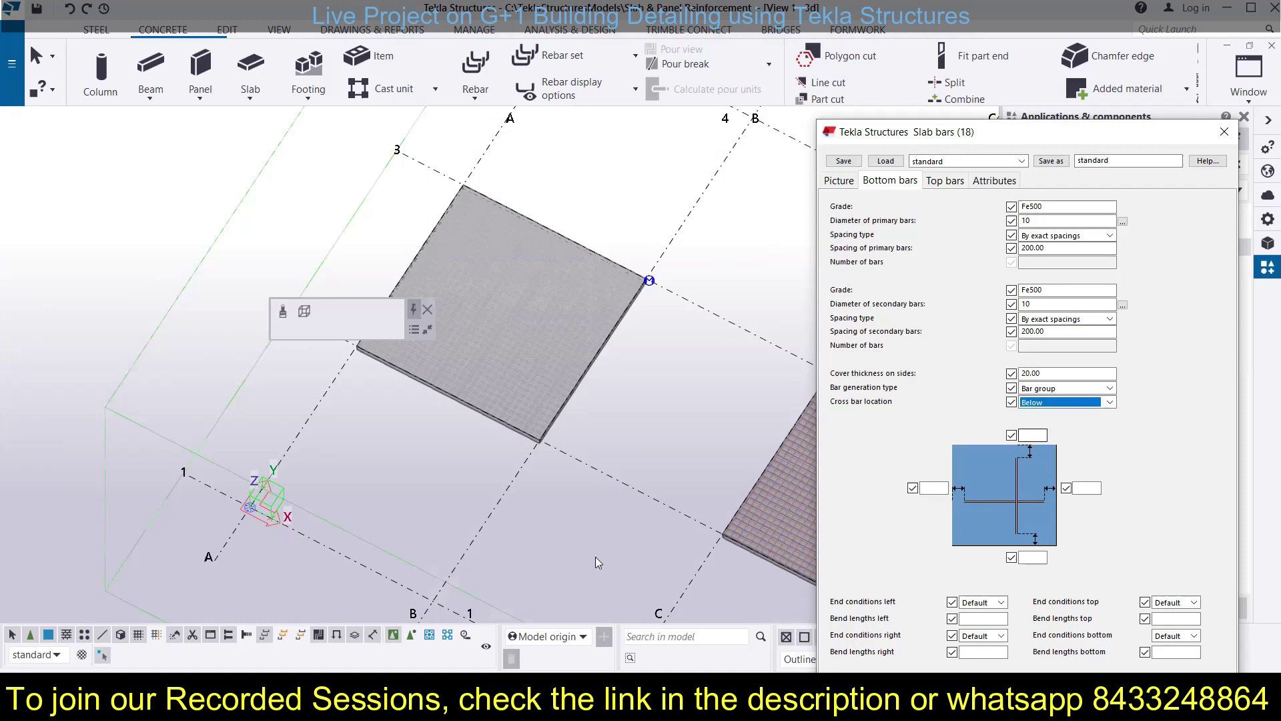
# Set the bottom bars' top edge distance to 20 and the other three to 25, and modify the A–B slab's reinforcement
pyautogui.scroll(5, 344, 444)
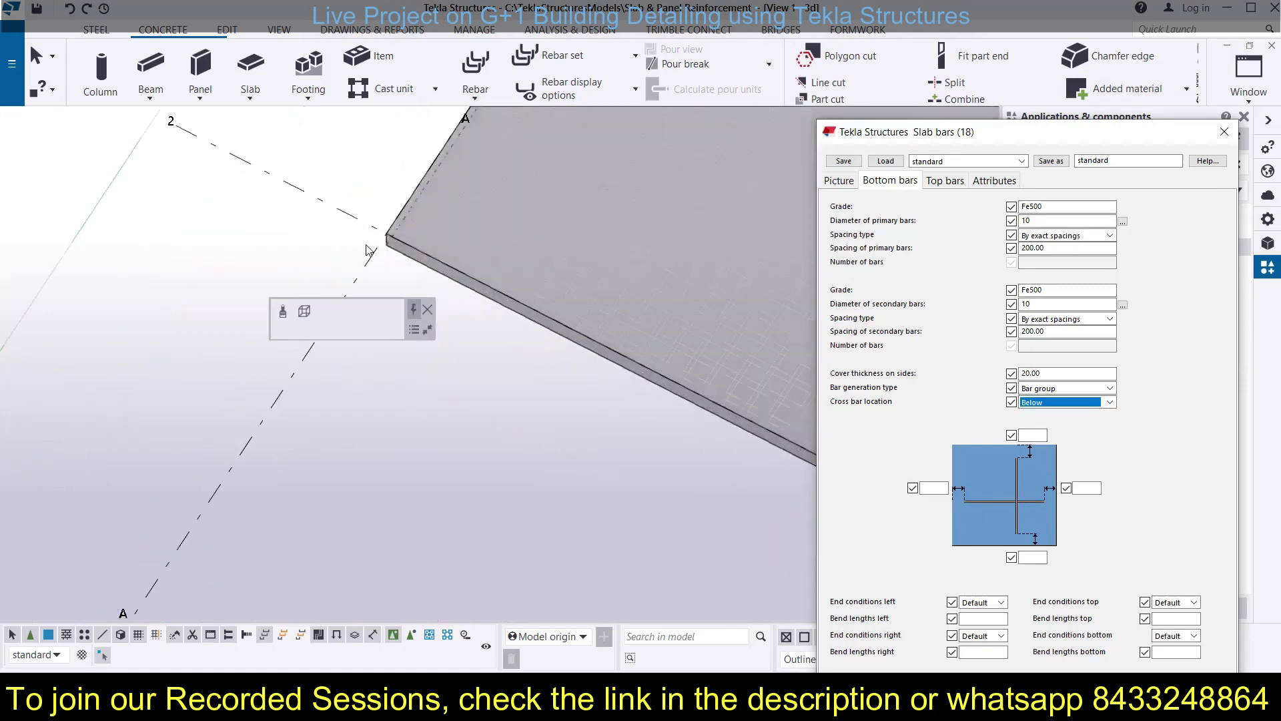
pyautogui.scroll(3, 460, 262)
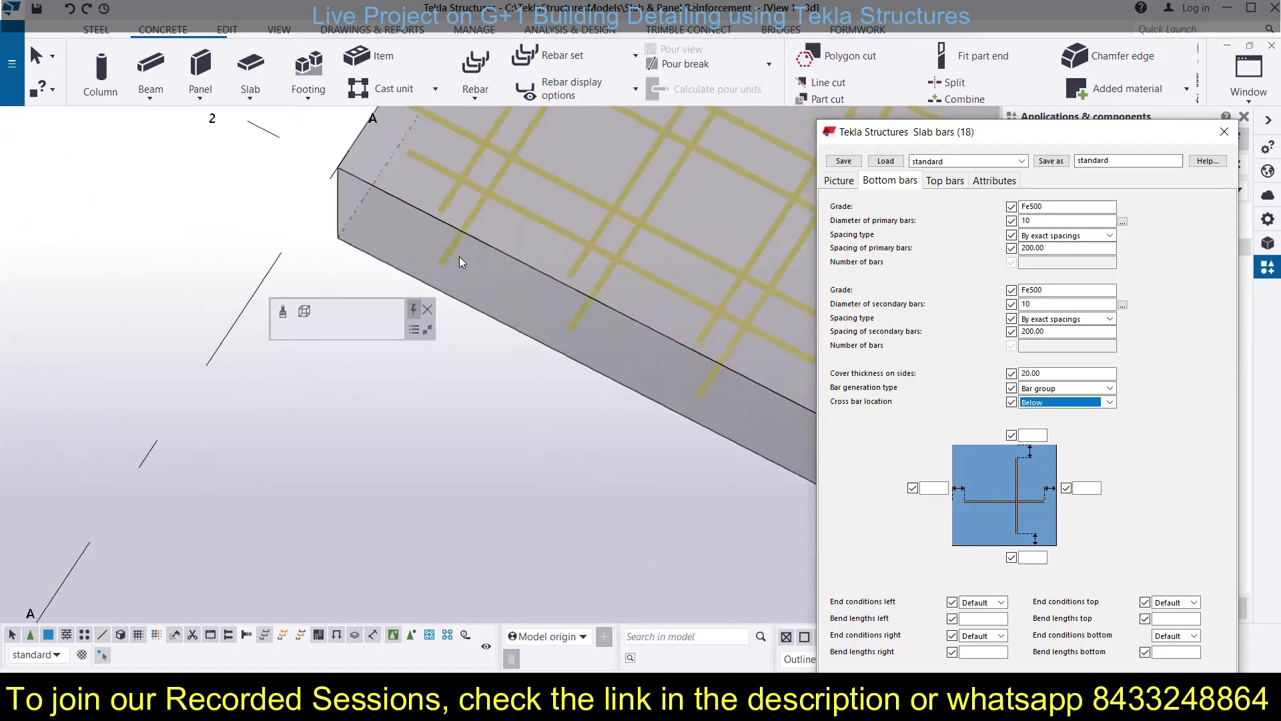
pyautogui.moveTo(521, 311); pyautogui.dragTo(510, 435, button='middle')
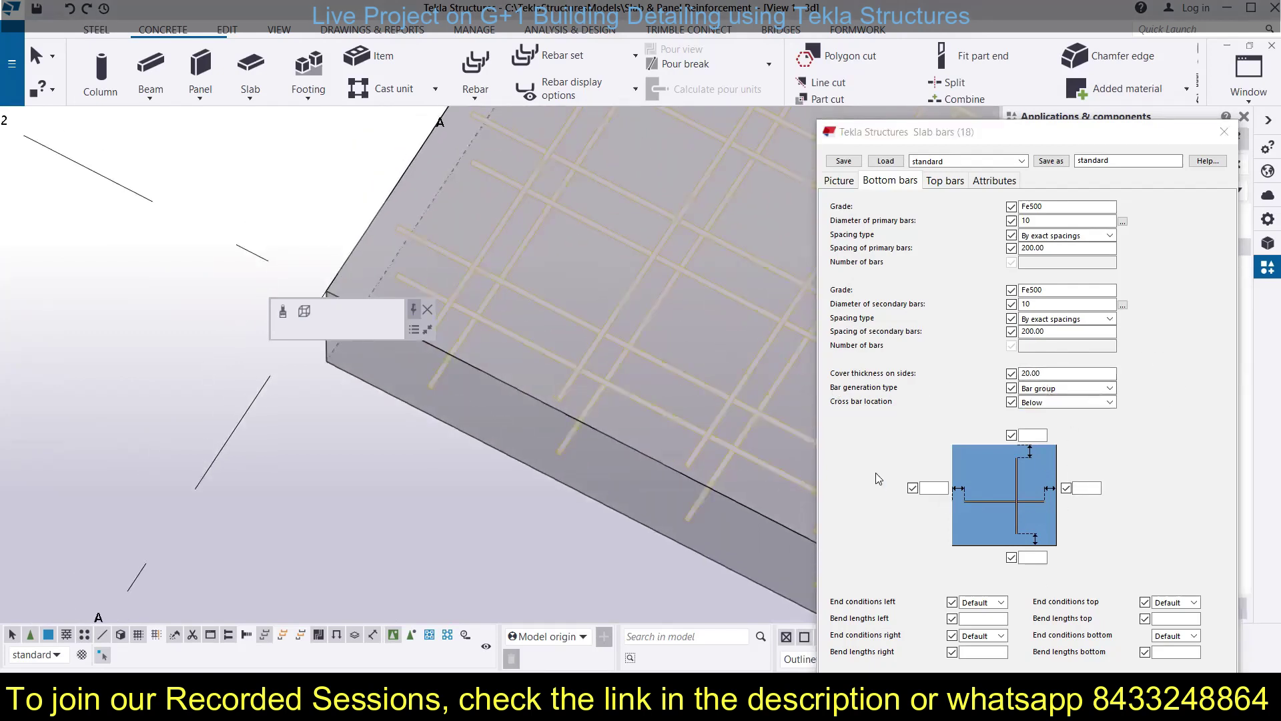
pyautogui.click(1037, 434)
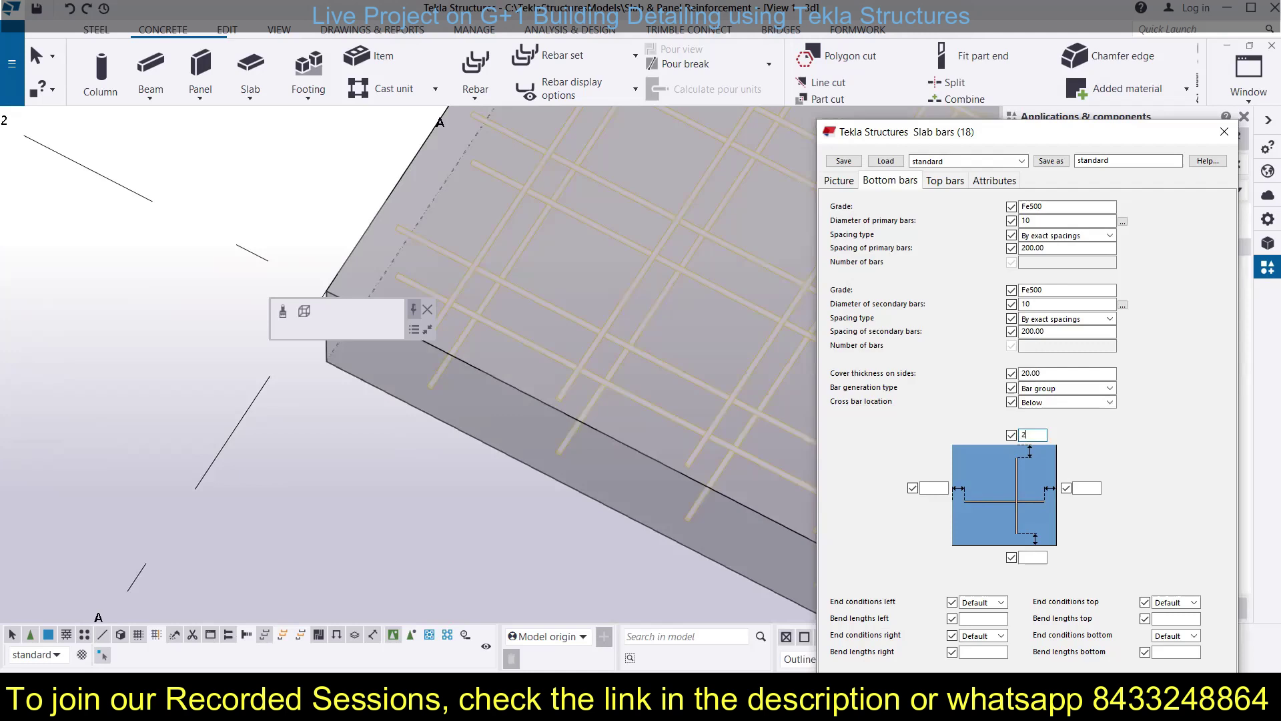
pyautogui.click(1086, 489)
pyautogui.click(1033, 557)
pyautogui.click(931, 488)
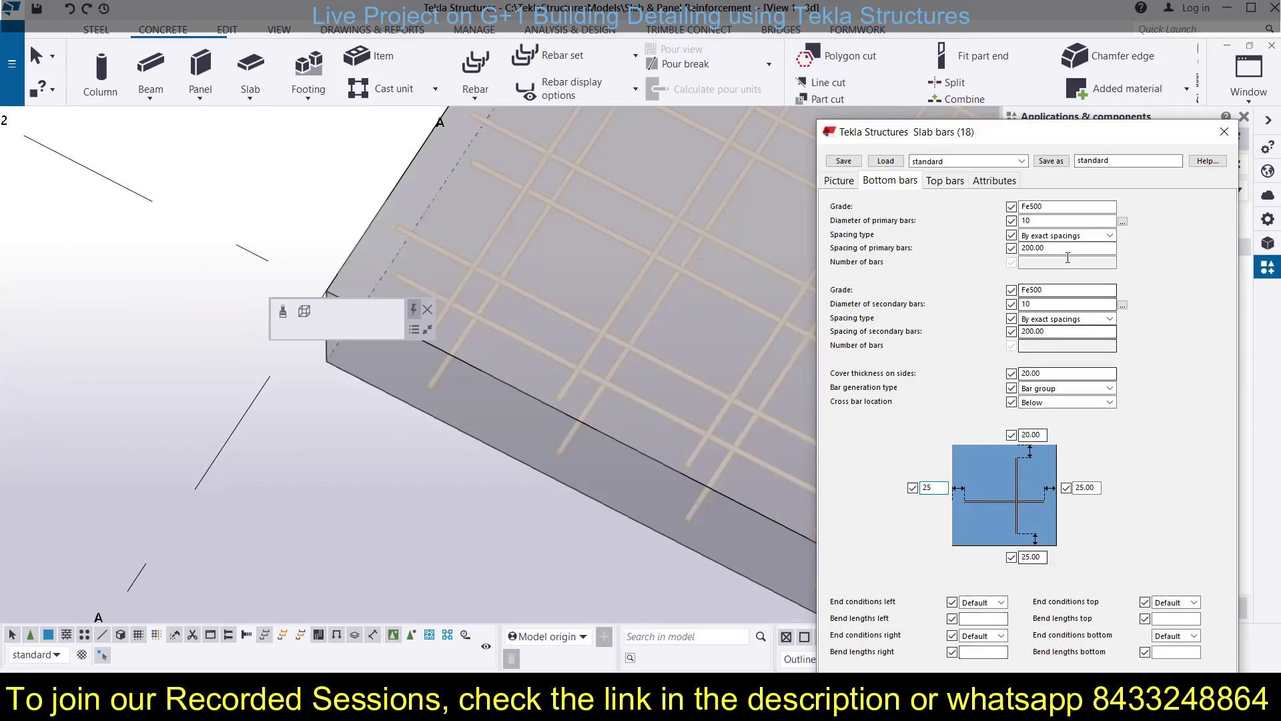
pyautogui.moveTo(1027, 142); pyautogui.dragTo(1009, 24)
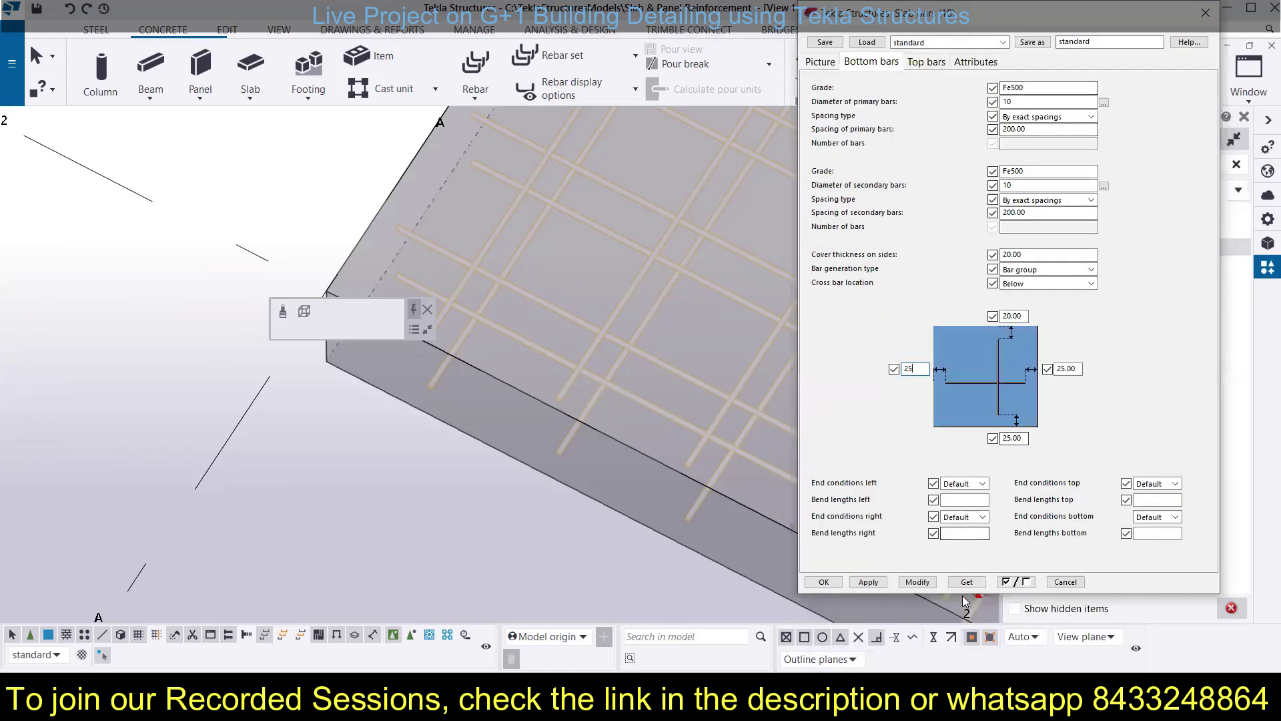
pyautogui.click(918, 582)
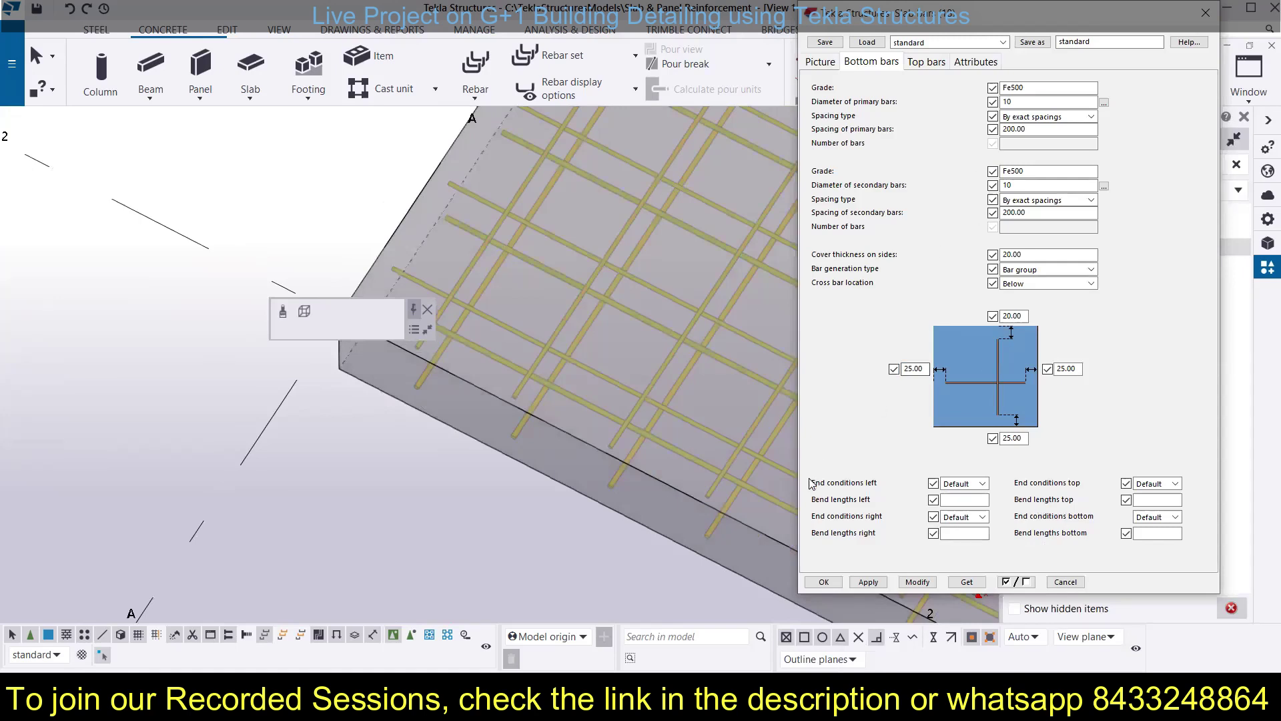
# Review the end condition and bend length options for the bottom bars' left and right ends, keeping Default
pyautogui.click(962, 484)
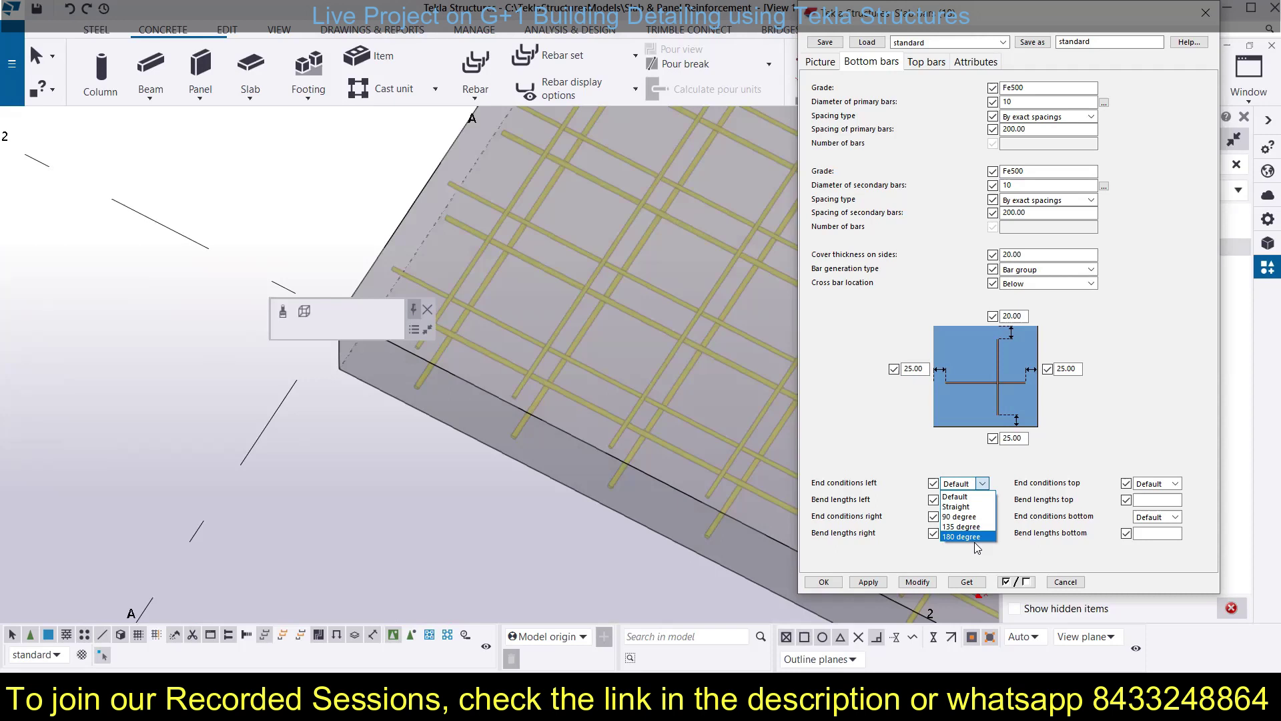
pyautogui.click(1088, 452)
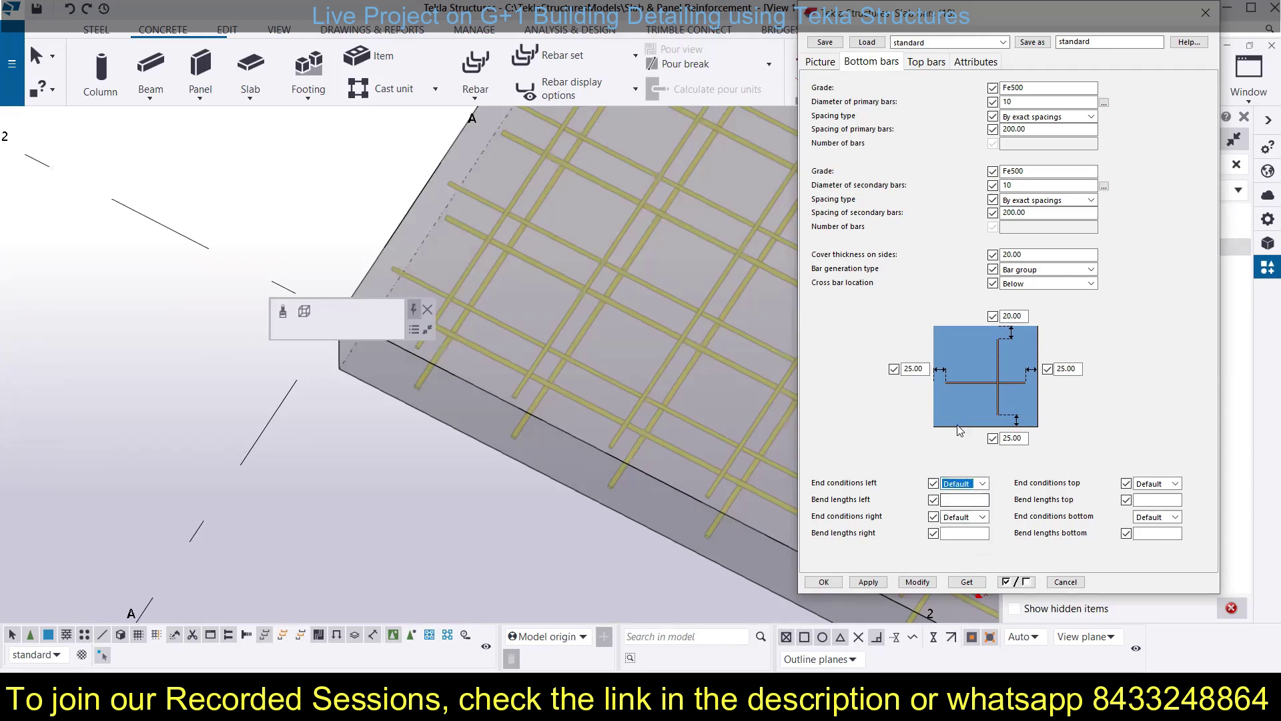
pyautogui.click(454, 298)
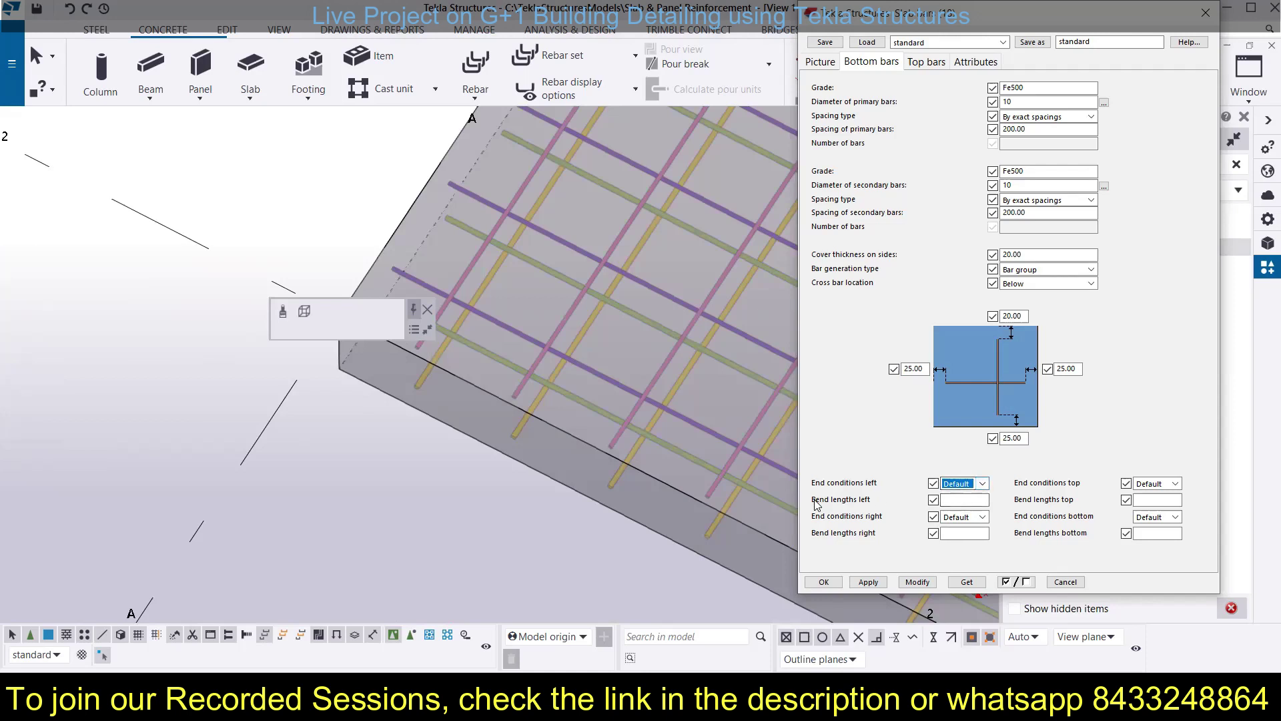
pyautogui.click(960, 500)
pyautogui.click(961, 518)
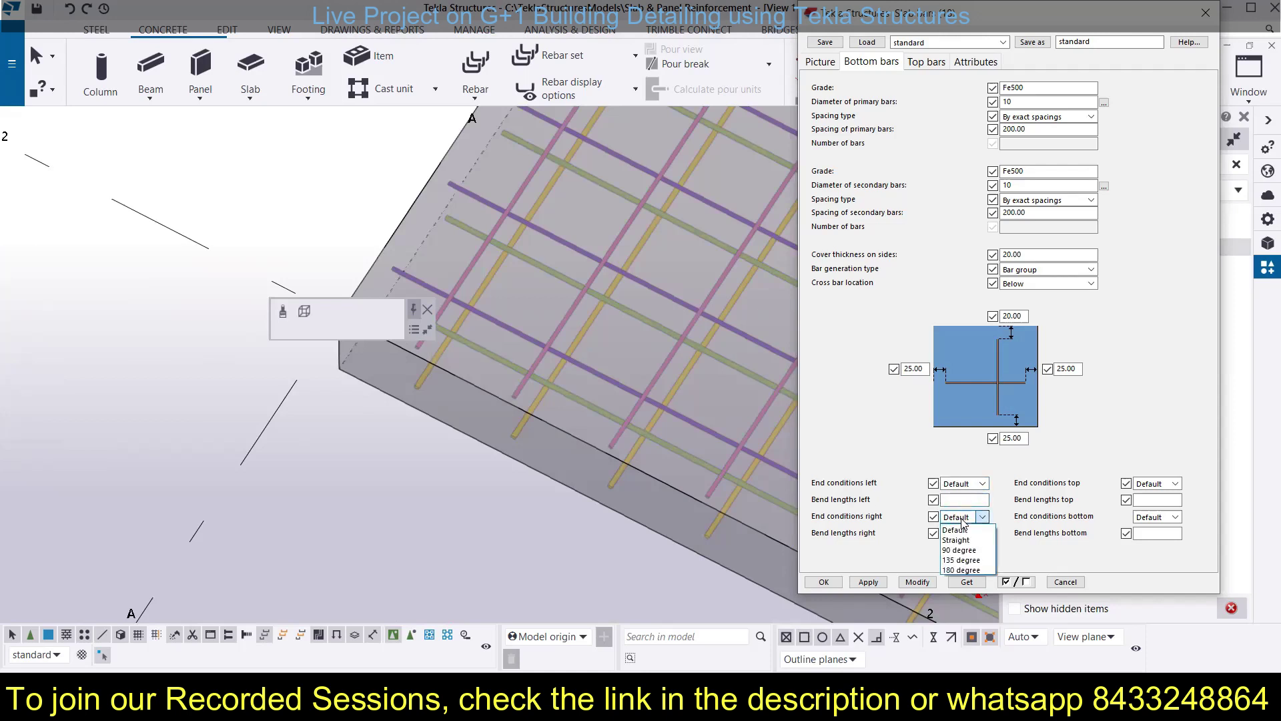
pyautogui.click(885, 541)
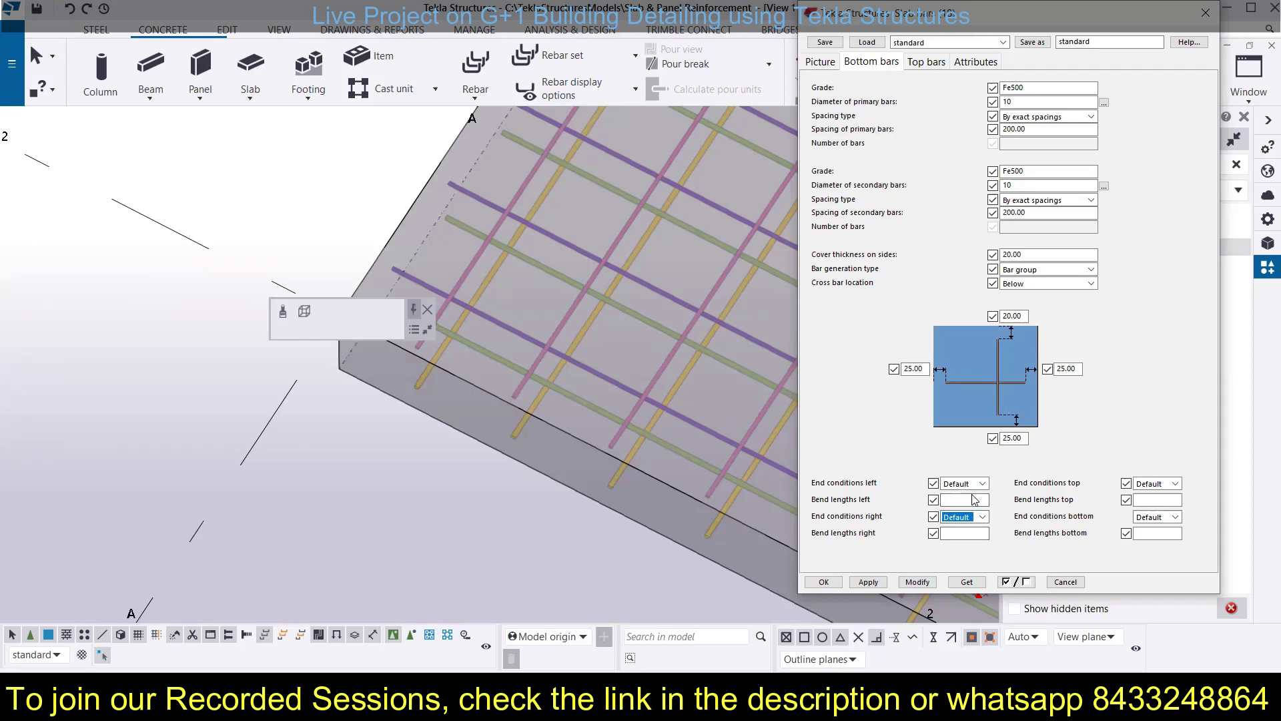
# Give the top primary bars grade Fe500 and main bar size 10 in the Slab bars (18) settings
pyautogui.click(929, 62)
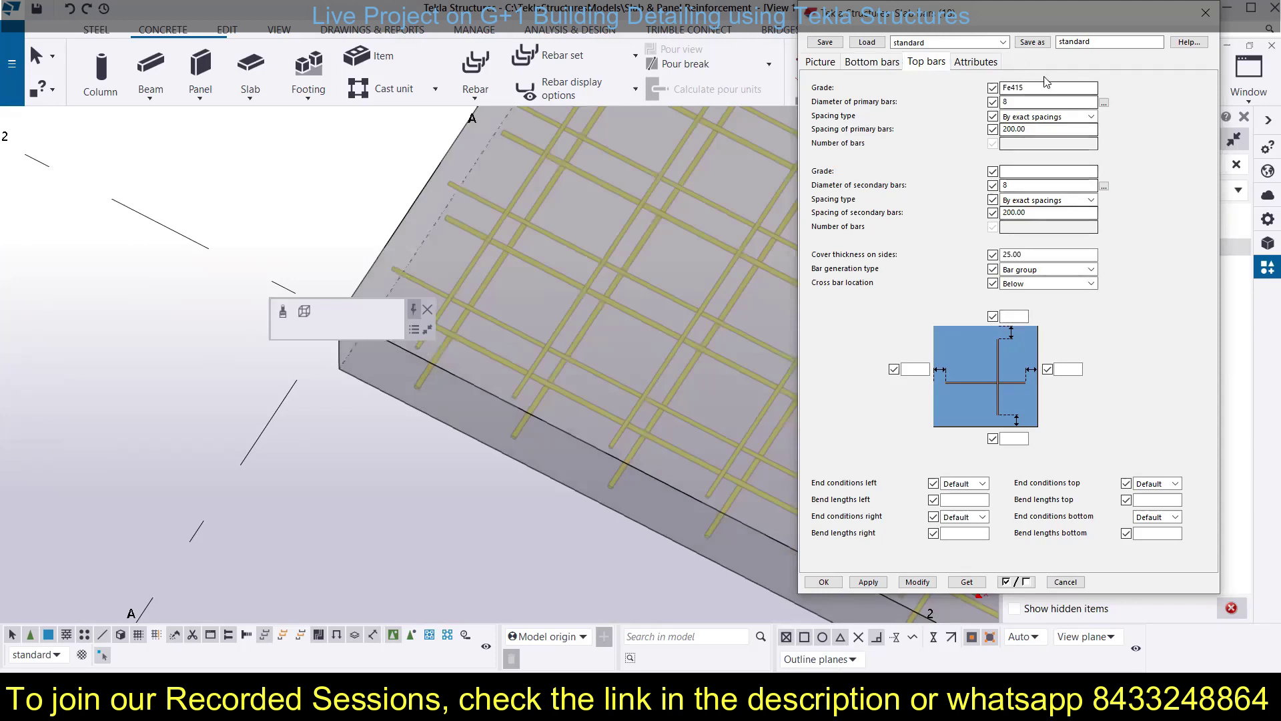
pyautogui.click(1104, 102)
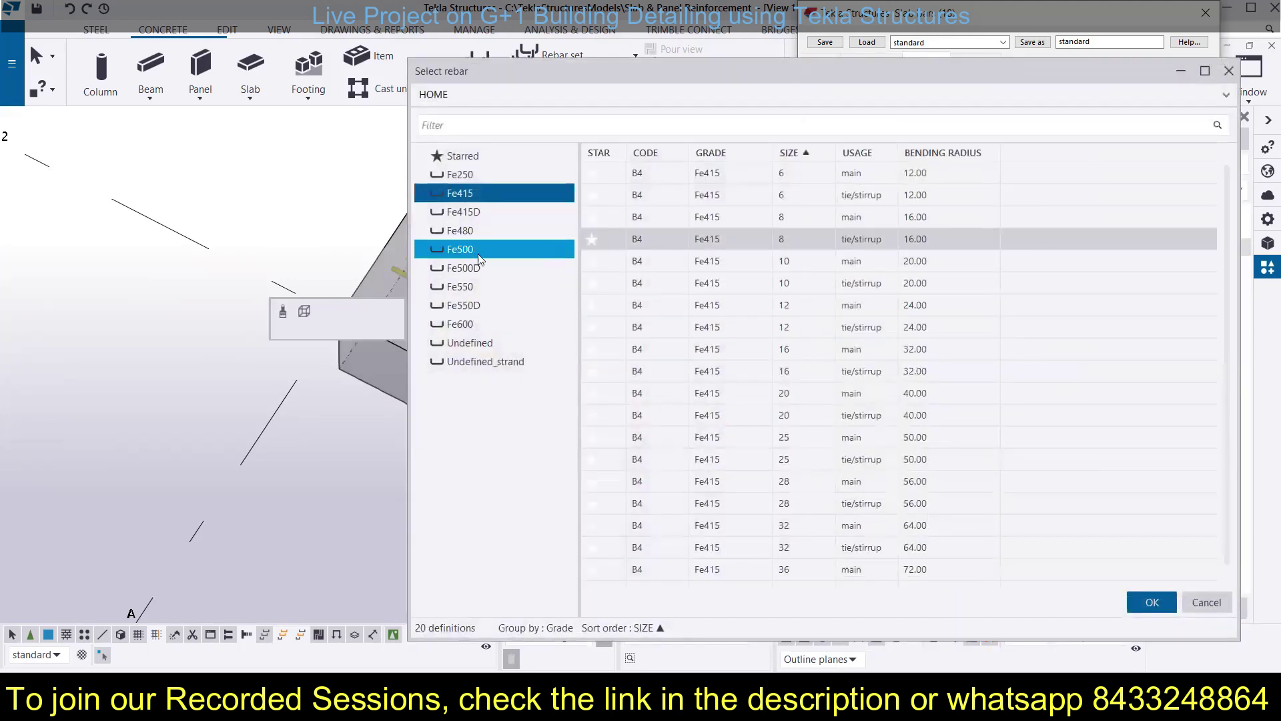
pyautogui.click(478, 252)
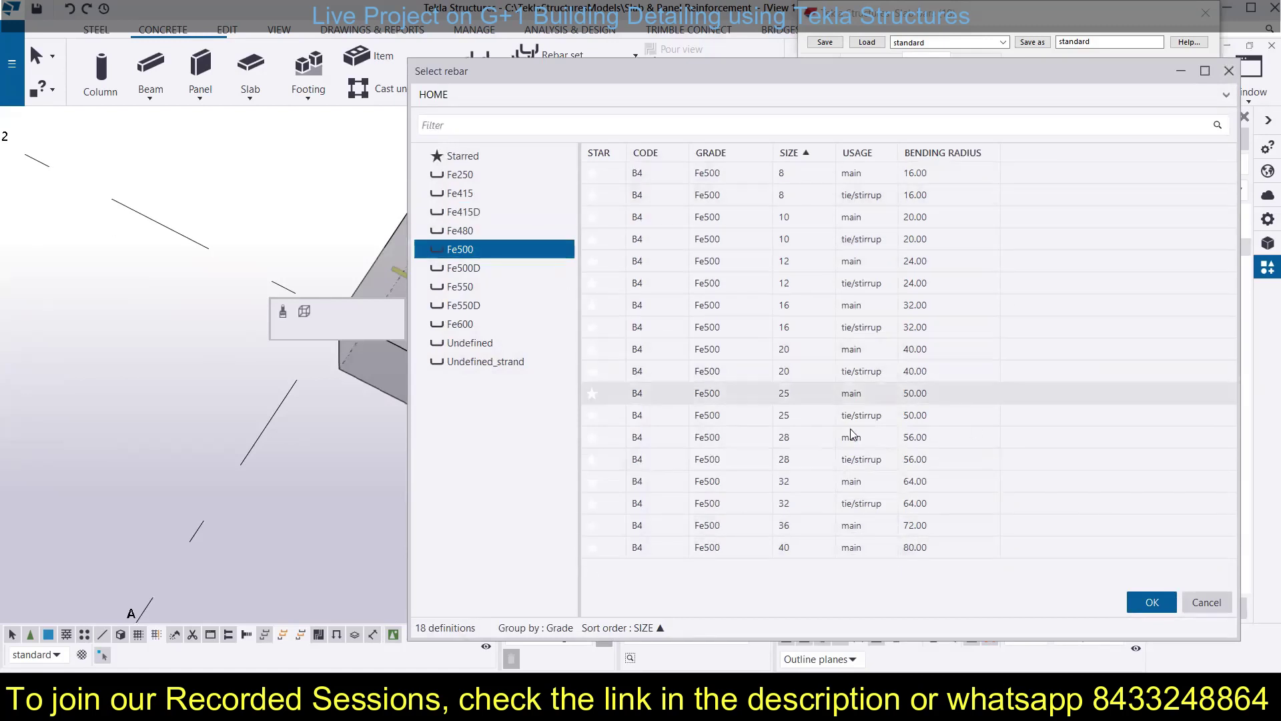
pyautogui.click(809, 305)
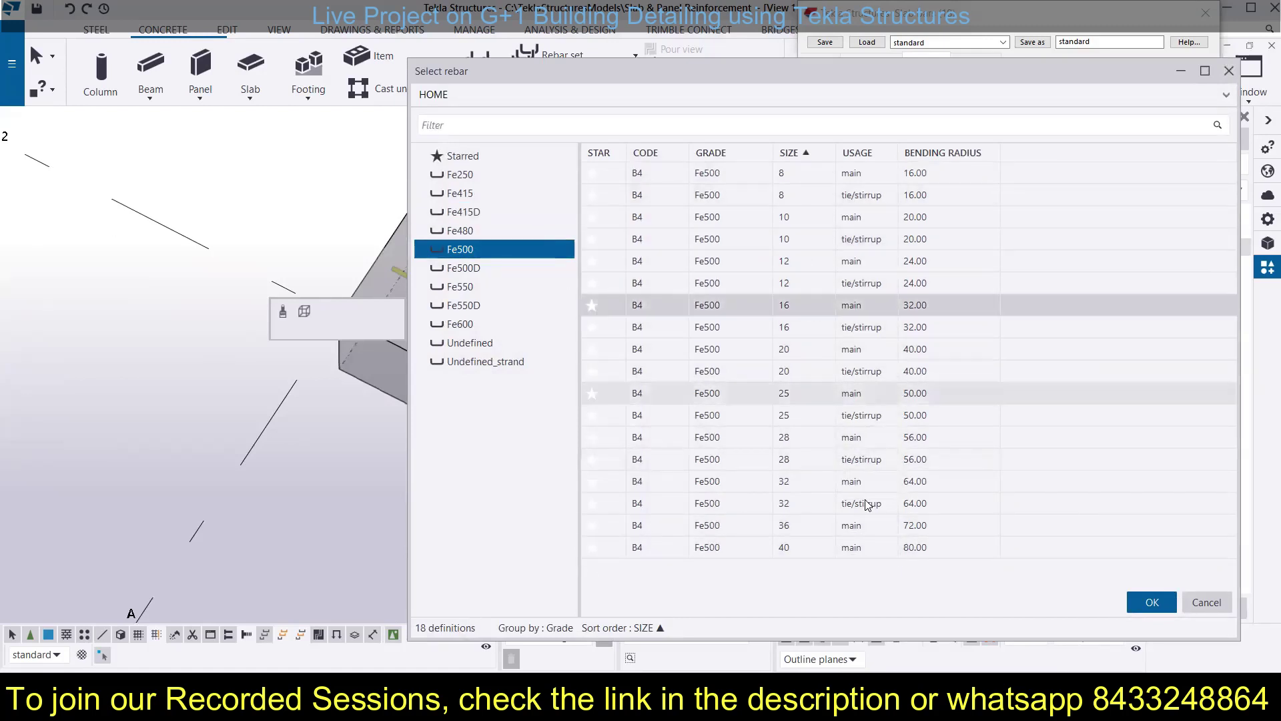
pyautogui.click(792, 215)
pyautogui.click(1151, 601)
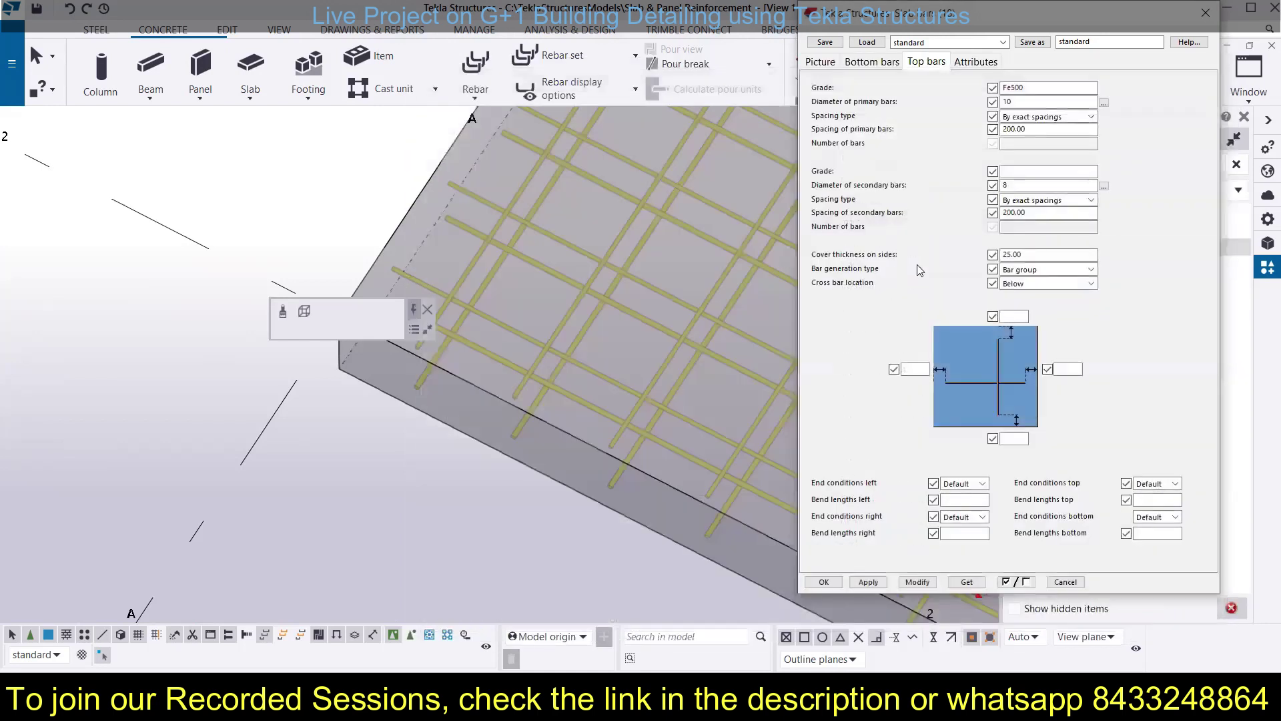
# Assign grade Fe500 and main bar size 10 to the top secondary bars
pyautogui.click(1104, 185)
pyautogui.click(494, 211)
pyautogui.click(467, 248)
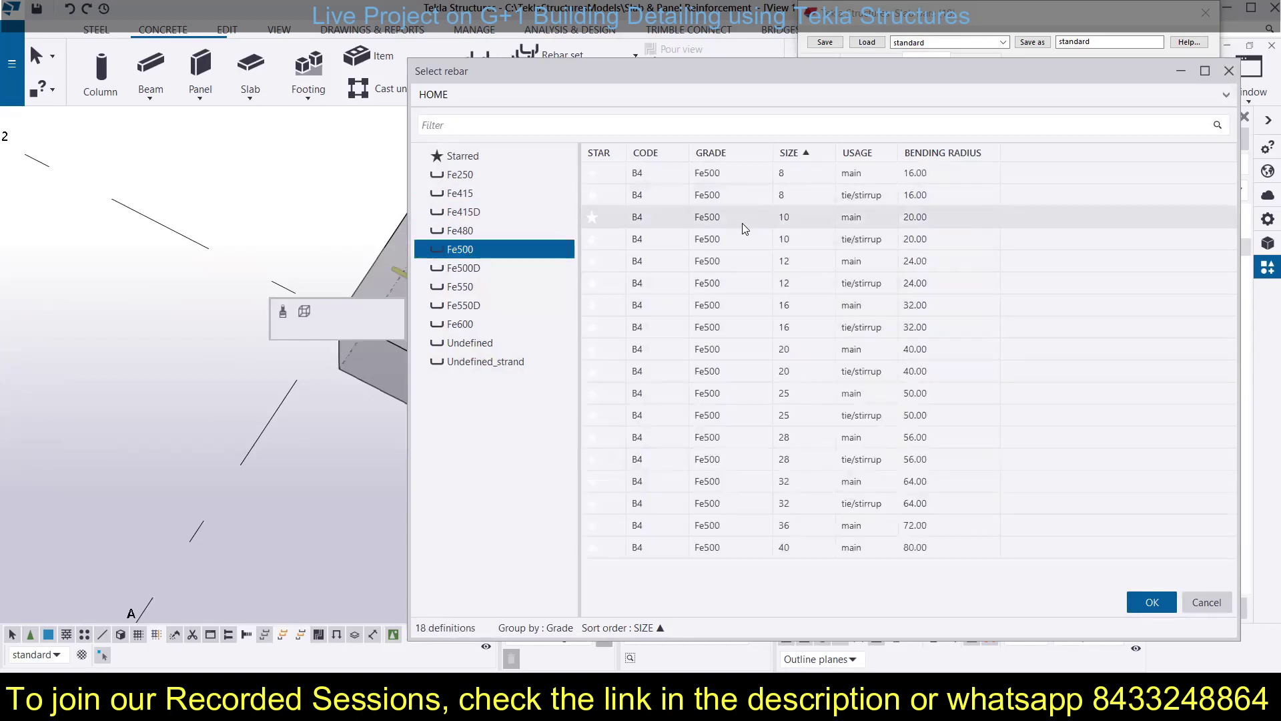
pyautogui.click(742, 222)
pyautogui.click(1151, 602)
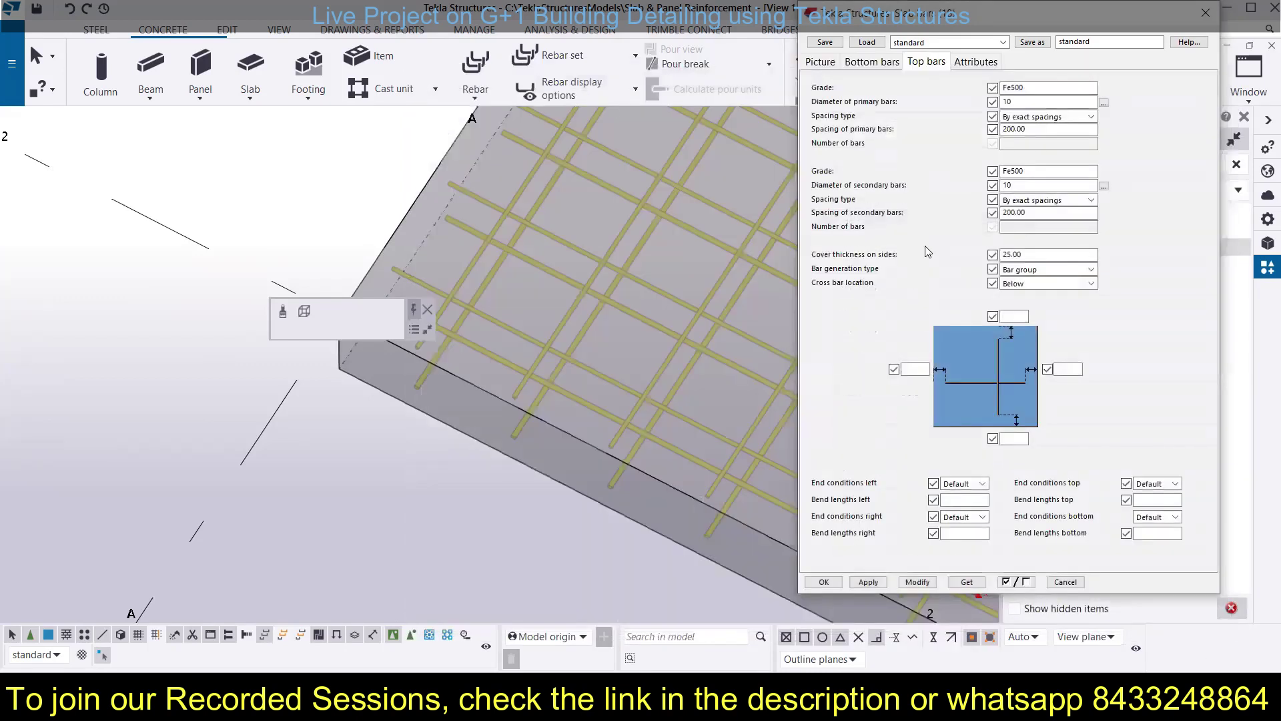
# Set all four edge distances of the top bars to 20 and modify the slab's reinforcement
pyautogui.click(1012, 316)
pyautogui.click(1069, 369)
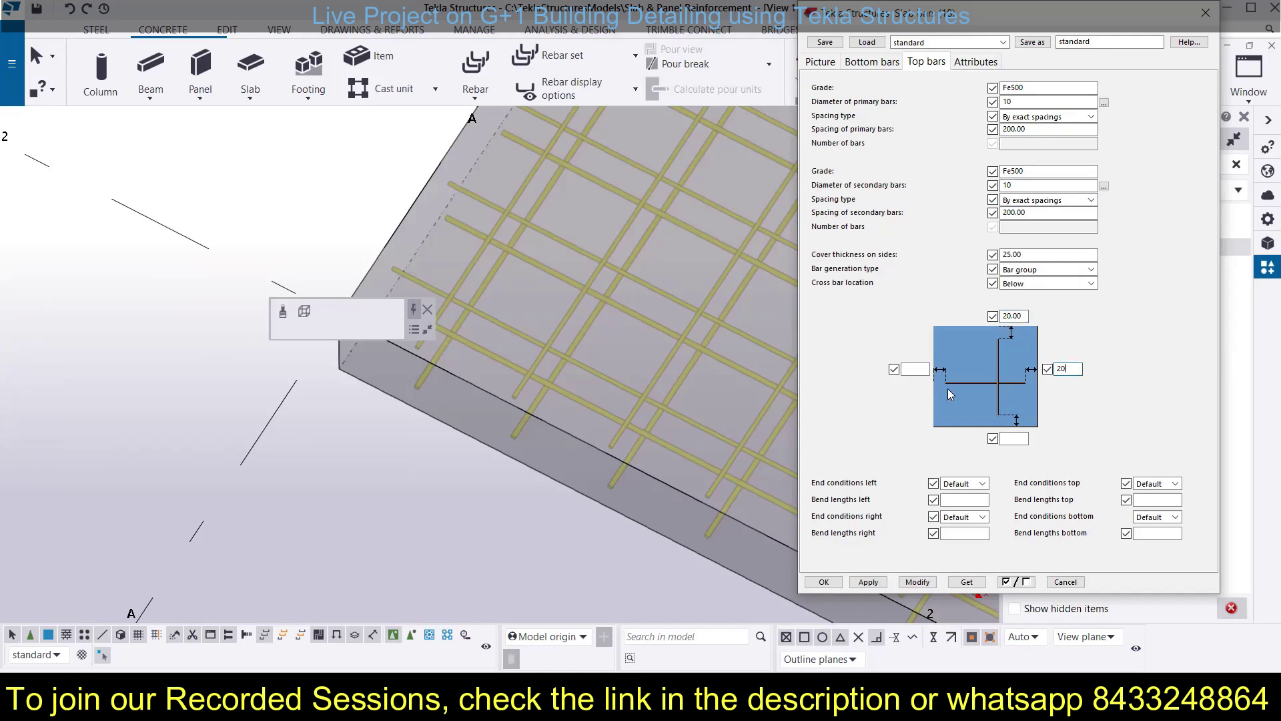
pyautogui.click(915, 369)
pyautogui.click(1021, 438)
pyautogui.click(918, 582)
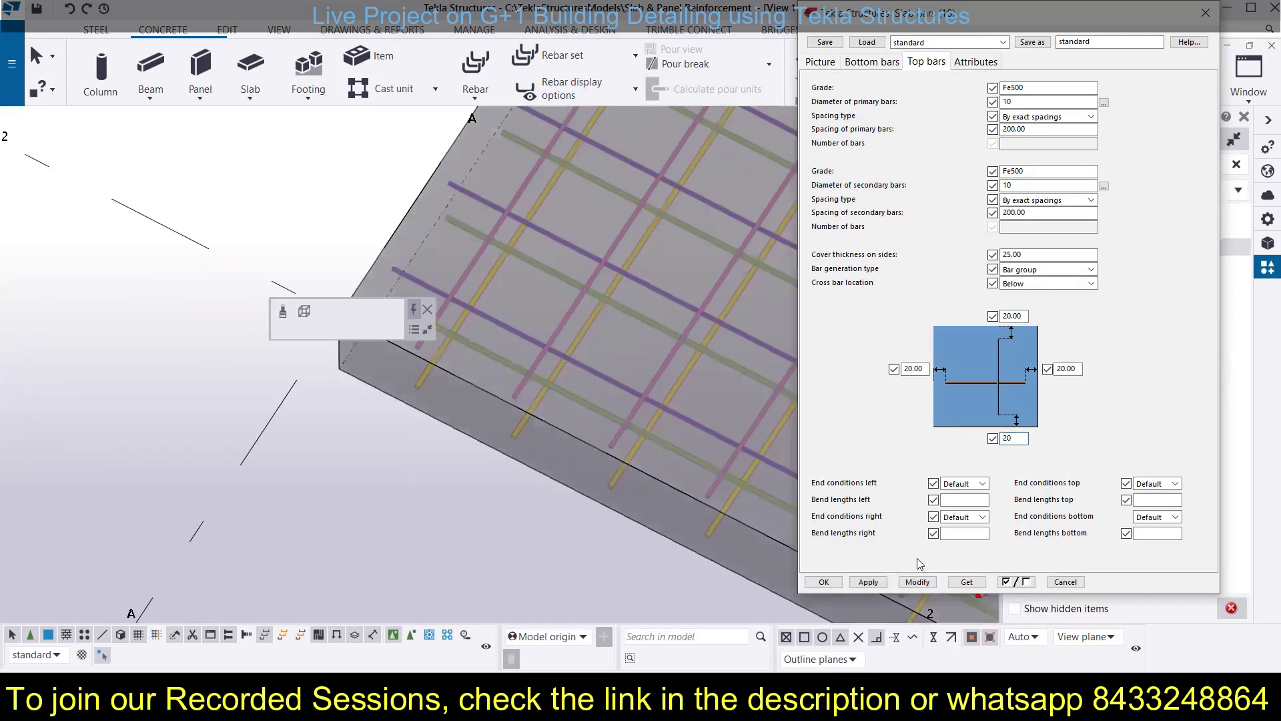
pyautogui.click(912, 584)
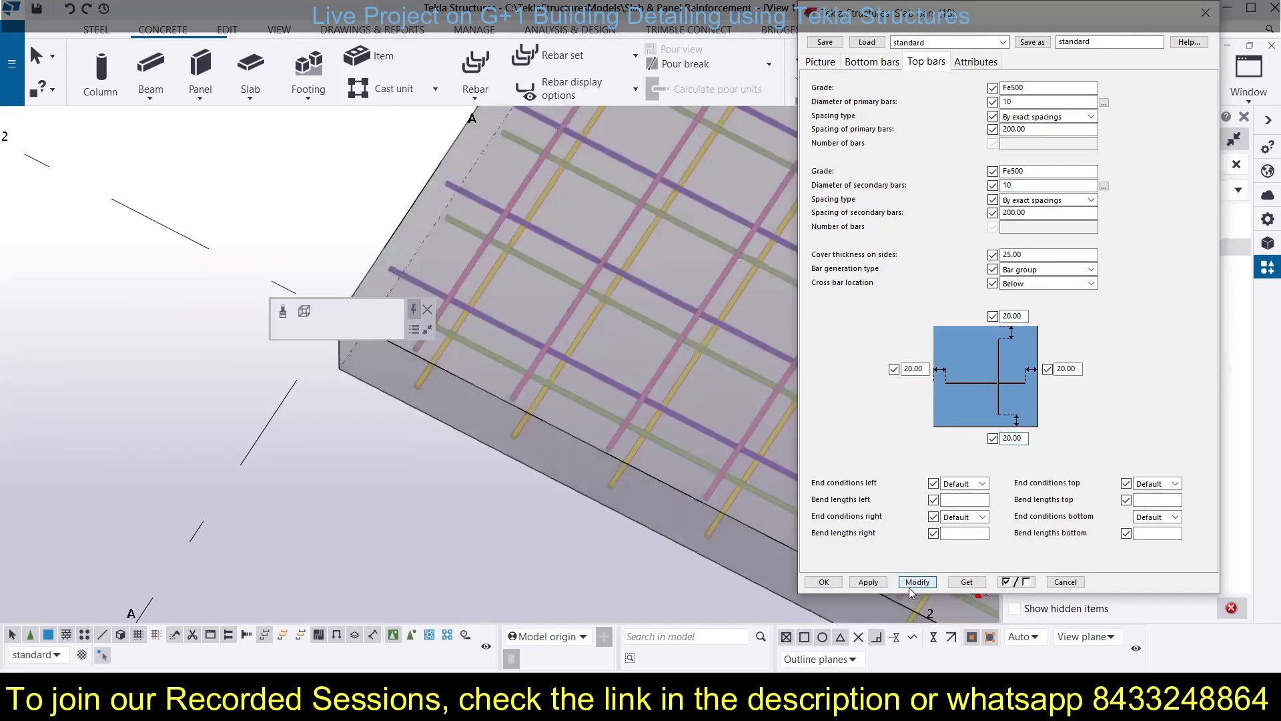
# Check the prefix, start number, name and class attributes of the slab bars, and close the Slab bars (18) settings
pyautogui.click(989, 63)
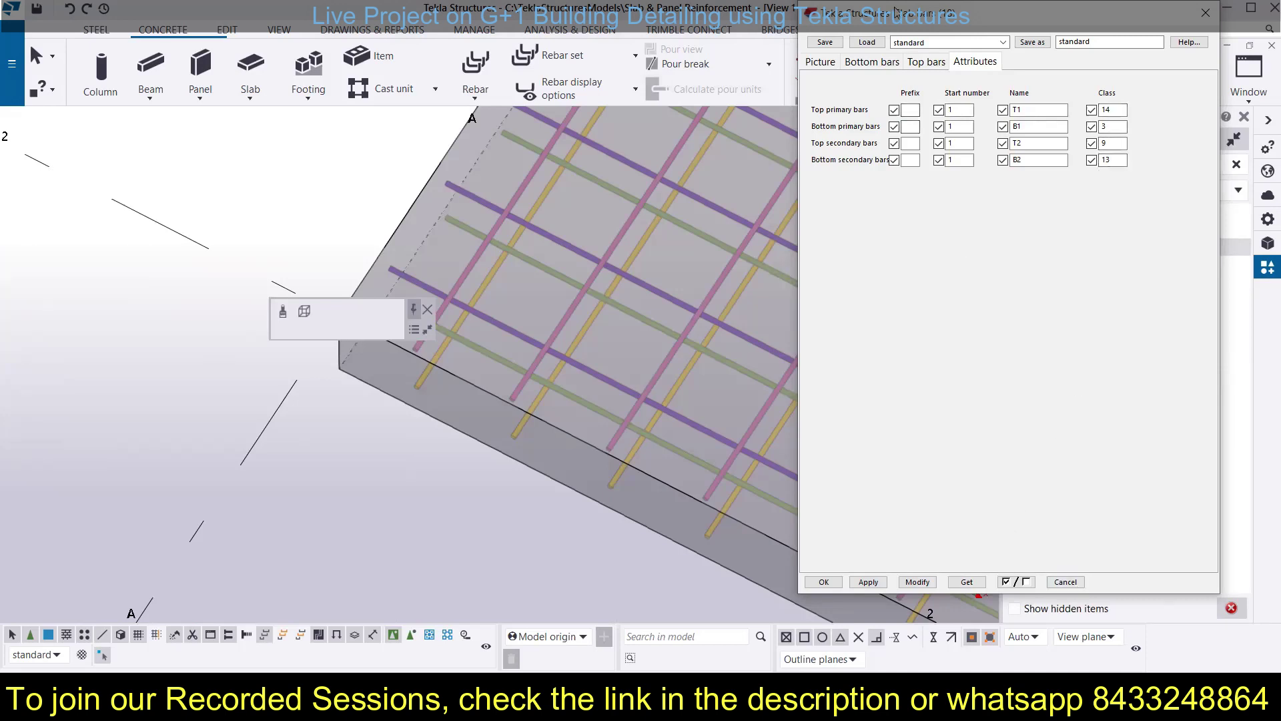
pyautogui.moveTo(1104, 17); pyautogui.dragTo(1039, 81)
pyautogui.click(1141, 77)
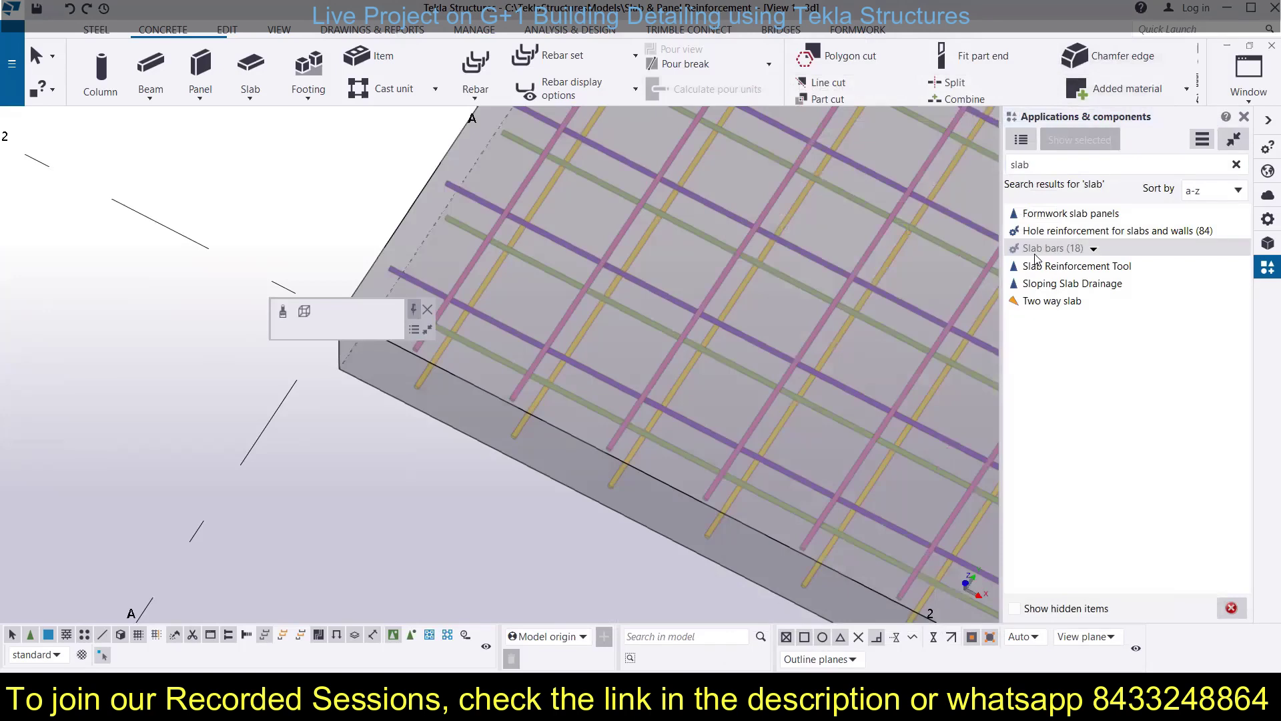
# Search the applications and components catalog for 18
pyautogui.doubleClick(1020, 164)
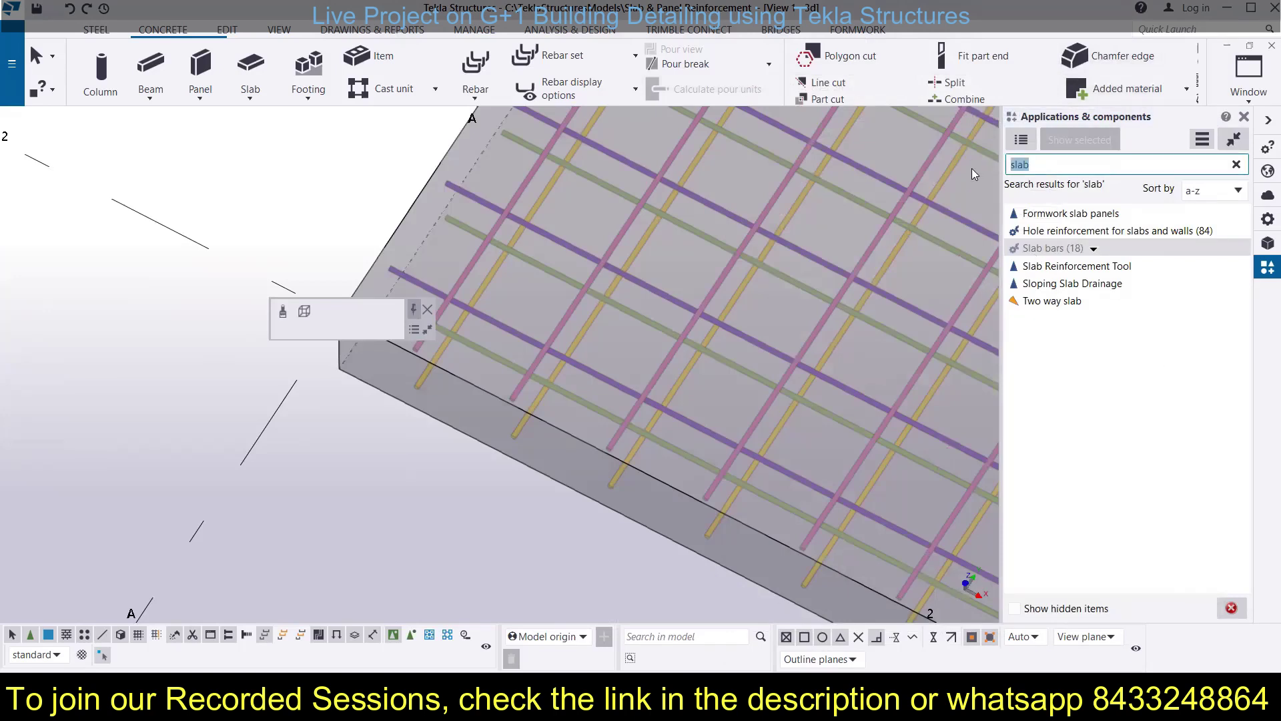
pyautogui.write('18')
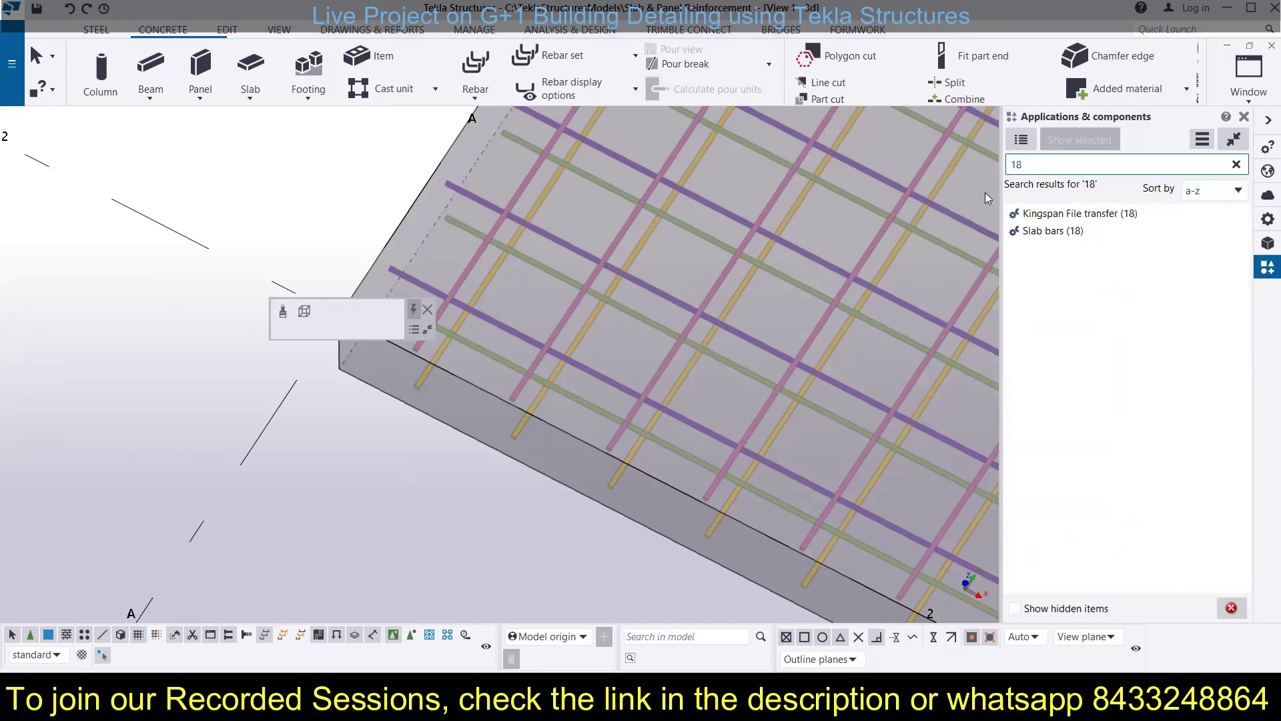